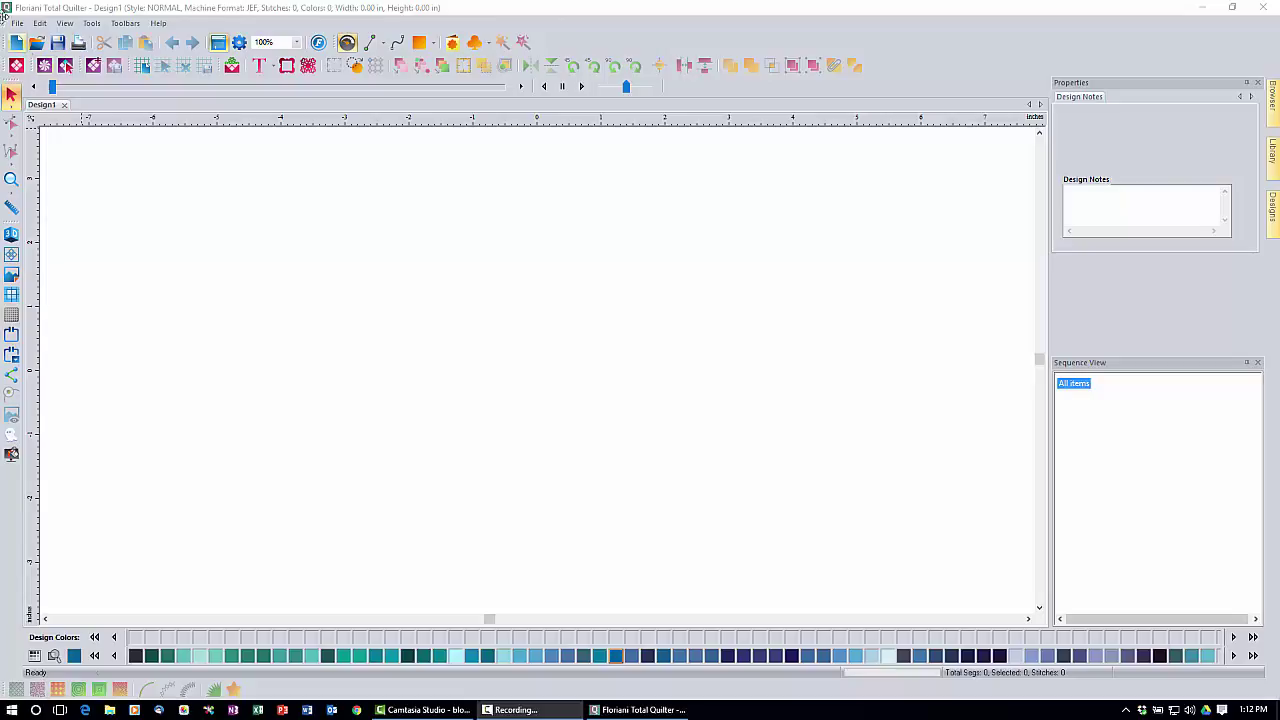
Step: Open the design Basic Block for BOM.waf from the November 2015 folder
{"action": "left_click", "coordinate": [16, 44]}
{"action": "left_click", "coordinate": [36, 44]}
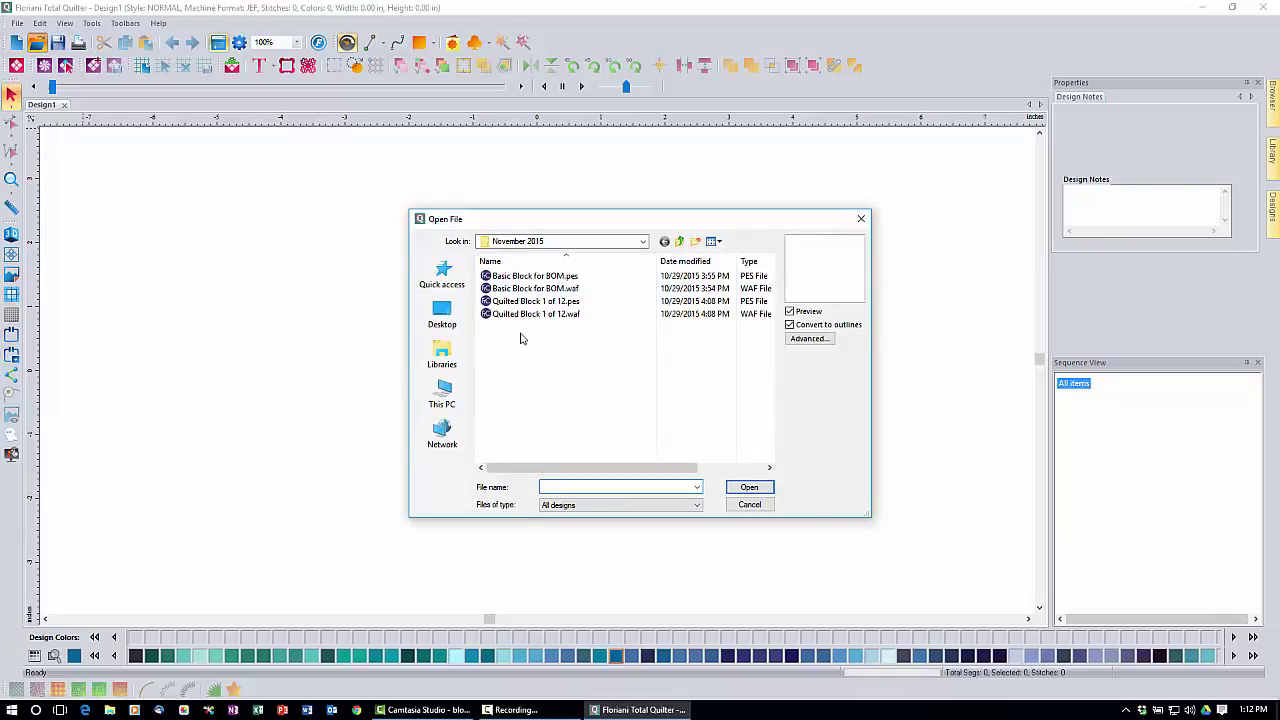
{"action": "left_click", "coordinate": [558, 290]}
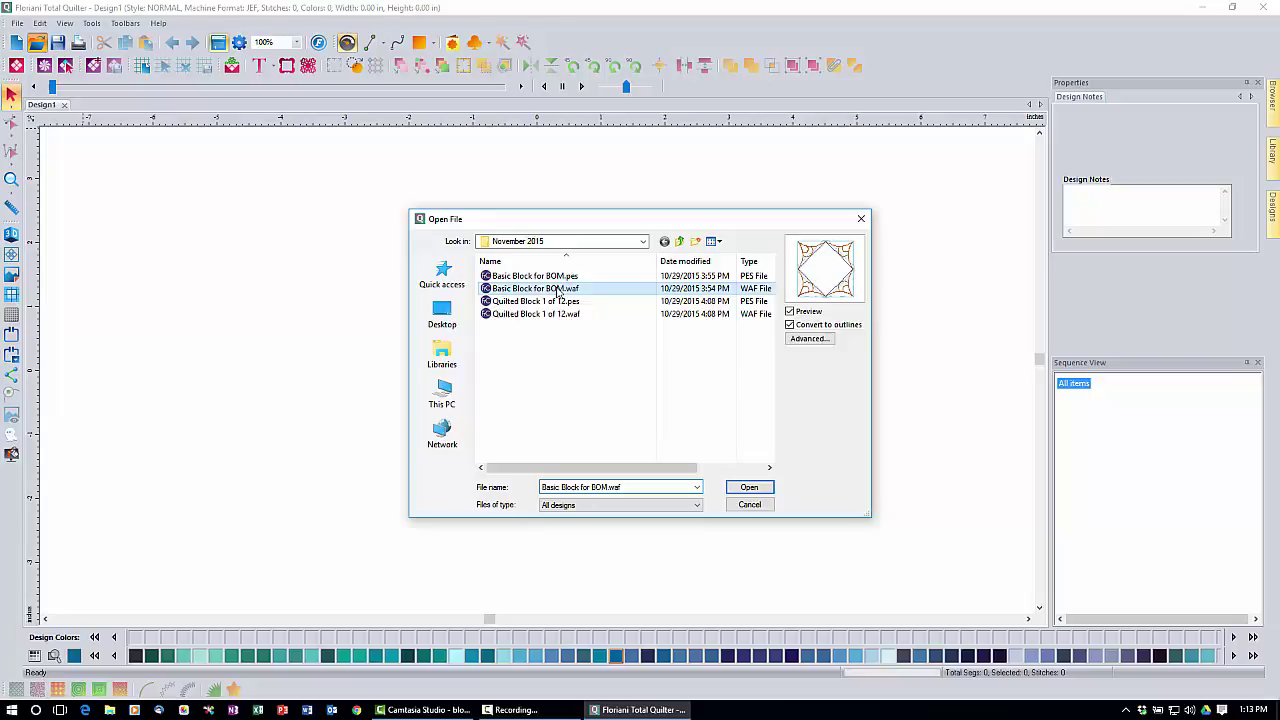
{"action": "left_click", "coordinate": [757, 493]}
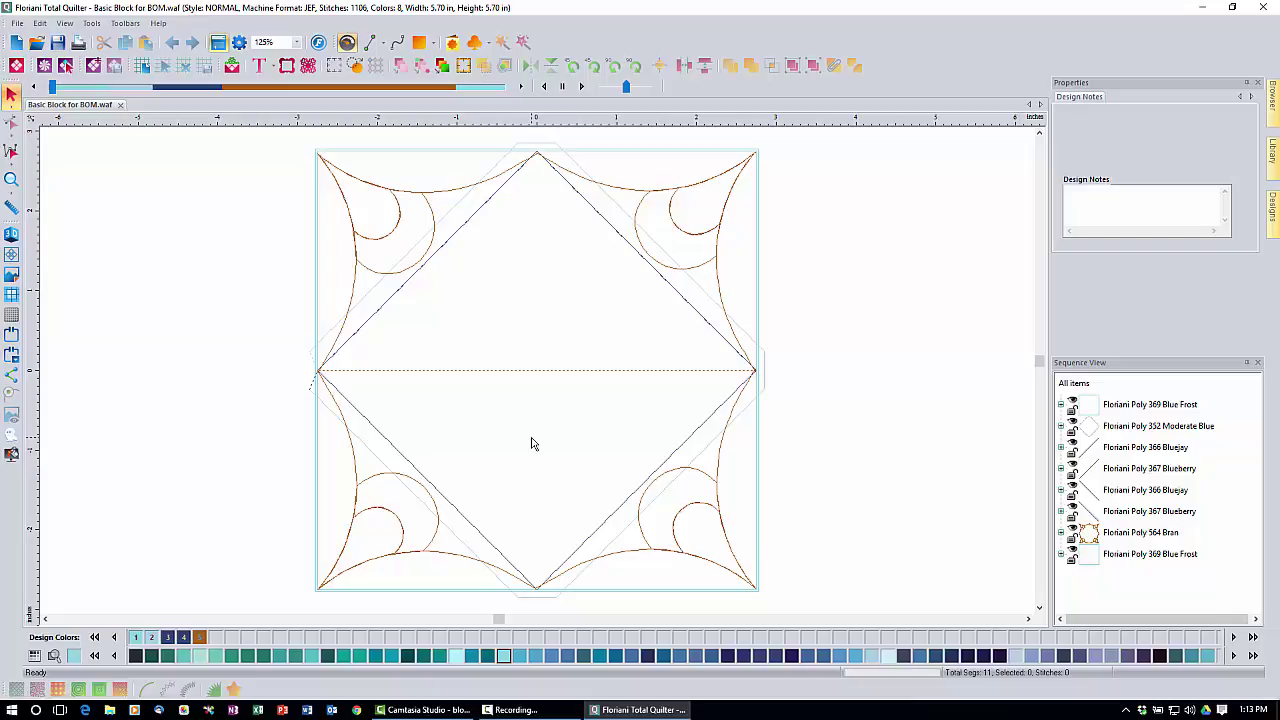
Step: Set the ruler units to inches, and switch the design grid on and off again
{"action": "right_click", "coordinate": [723, 123]}
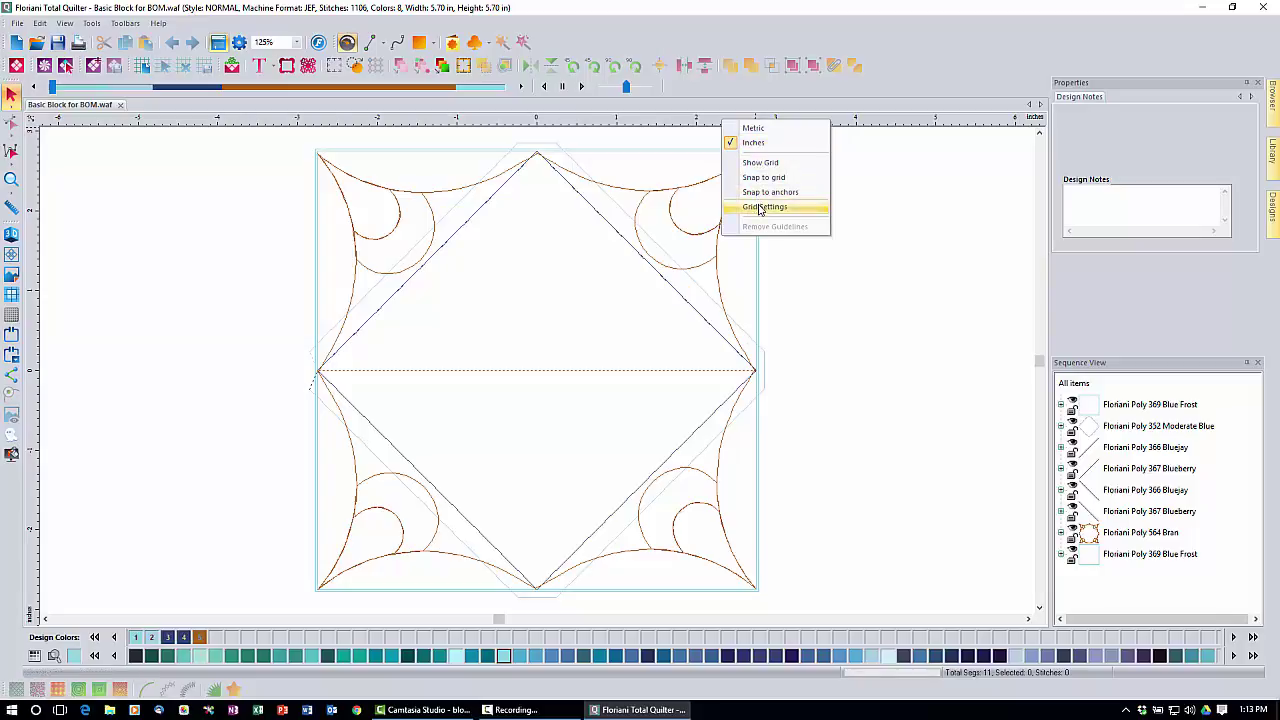
{"action": "left_click", "coordinate": [756, 146]}
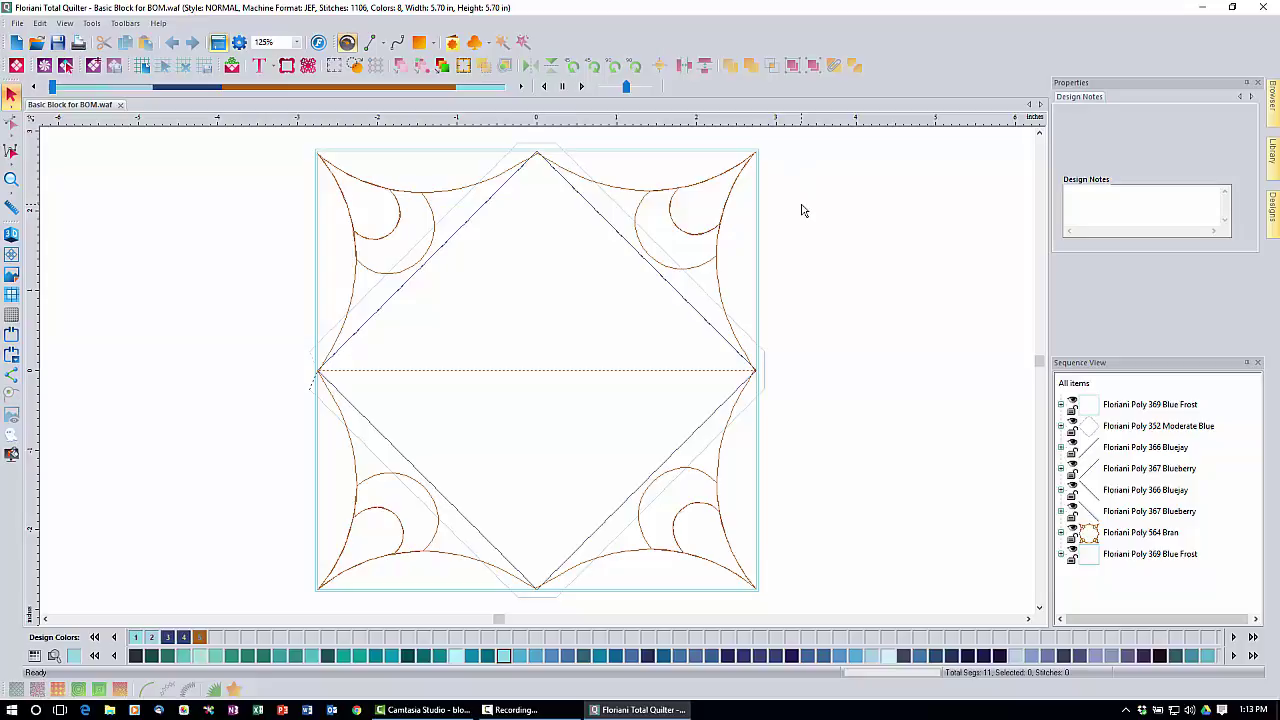
{"action": "left_click", "coordinate": [12, 294]}
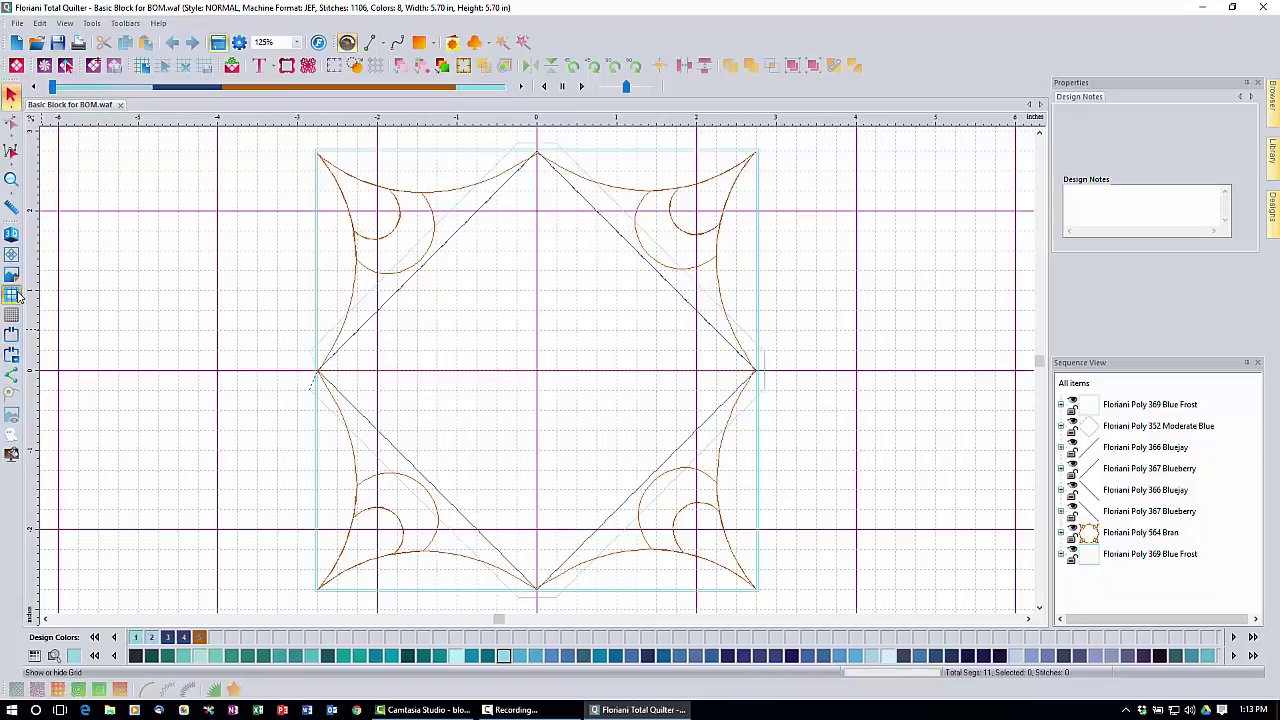
{"action": "left_click", "coordinate": [14, 295]}
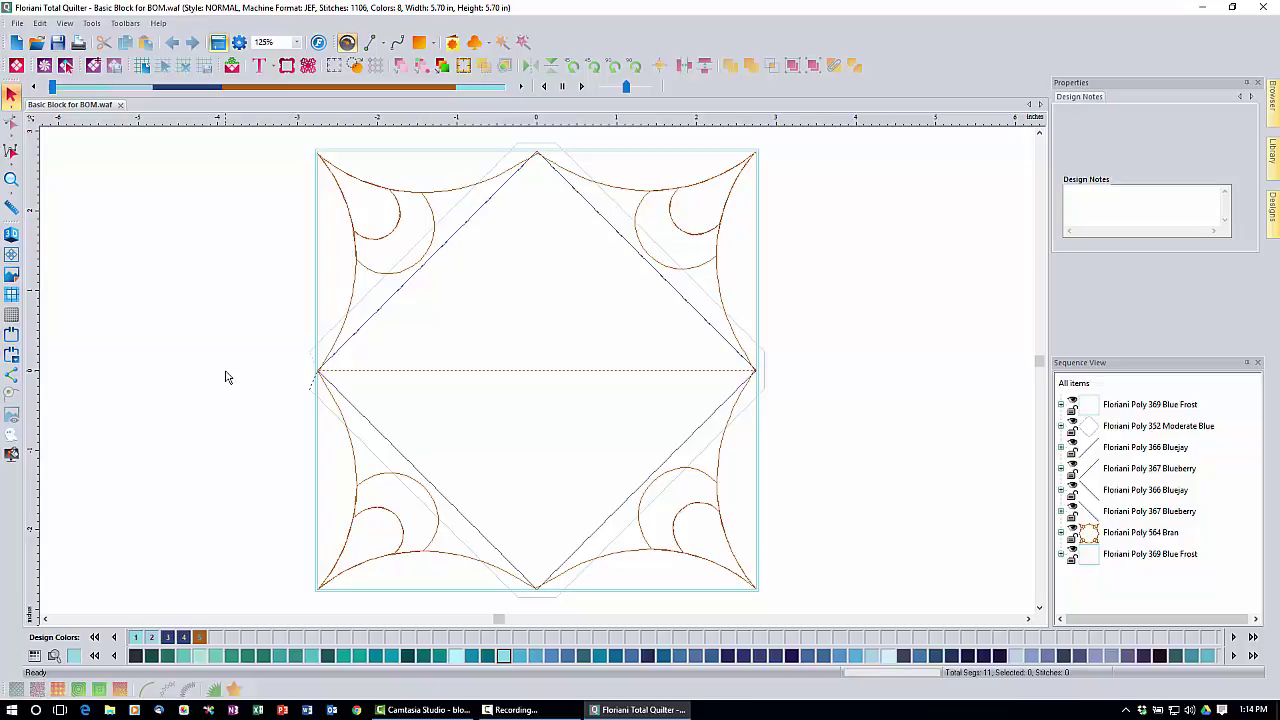
Step: Insert the decor FQD-DDE004 and cut its Golden Sand and Parsley color parts, leaving only the Walnut Taffy part
{"action": "left_click", "coordinate": [309, 66]}
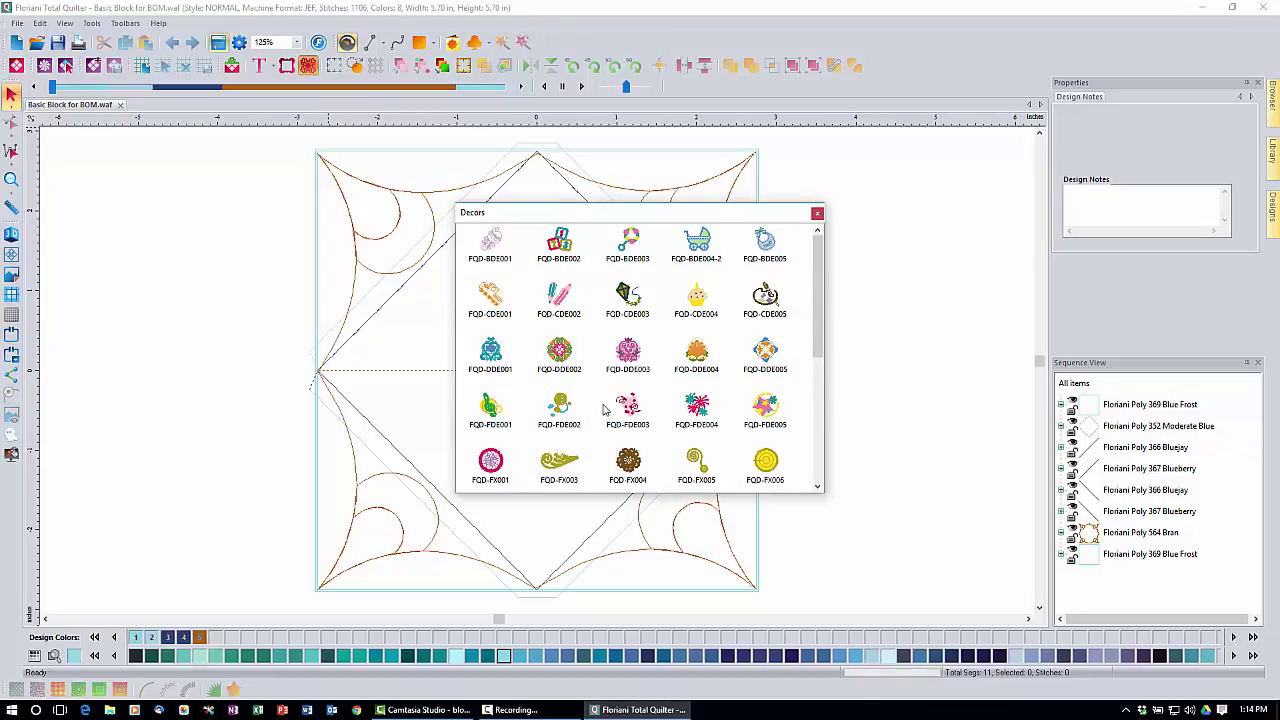
{"action": "left_click", "coordinate": [697, 360]}
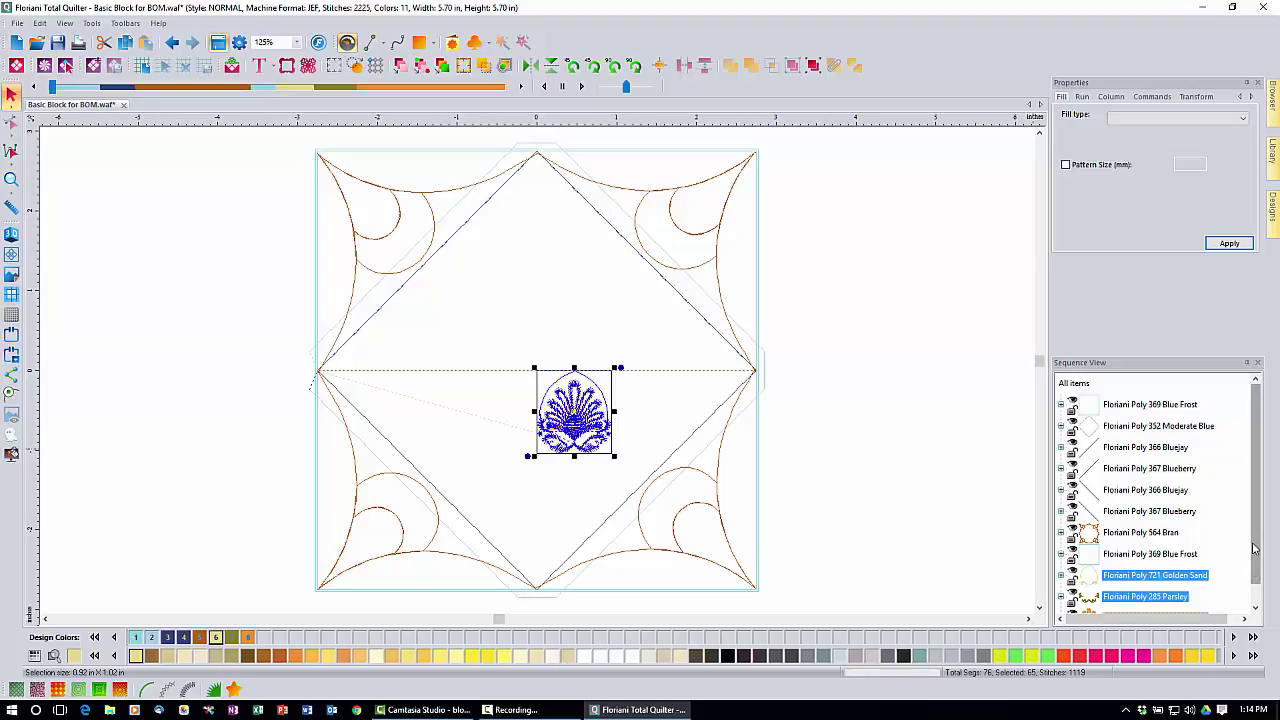
{"action": "left_click_drag", "start_coordinate": [1255, 548], "coordinate": [1254, 565]}
{"action": "left_click", "coordinate": [1136, 555]}
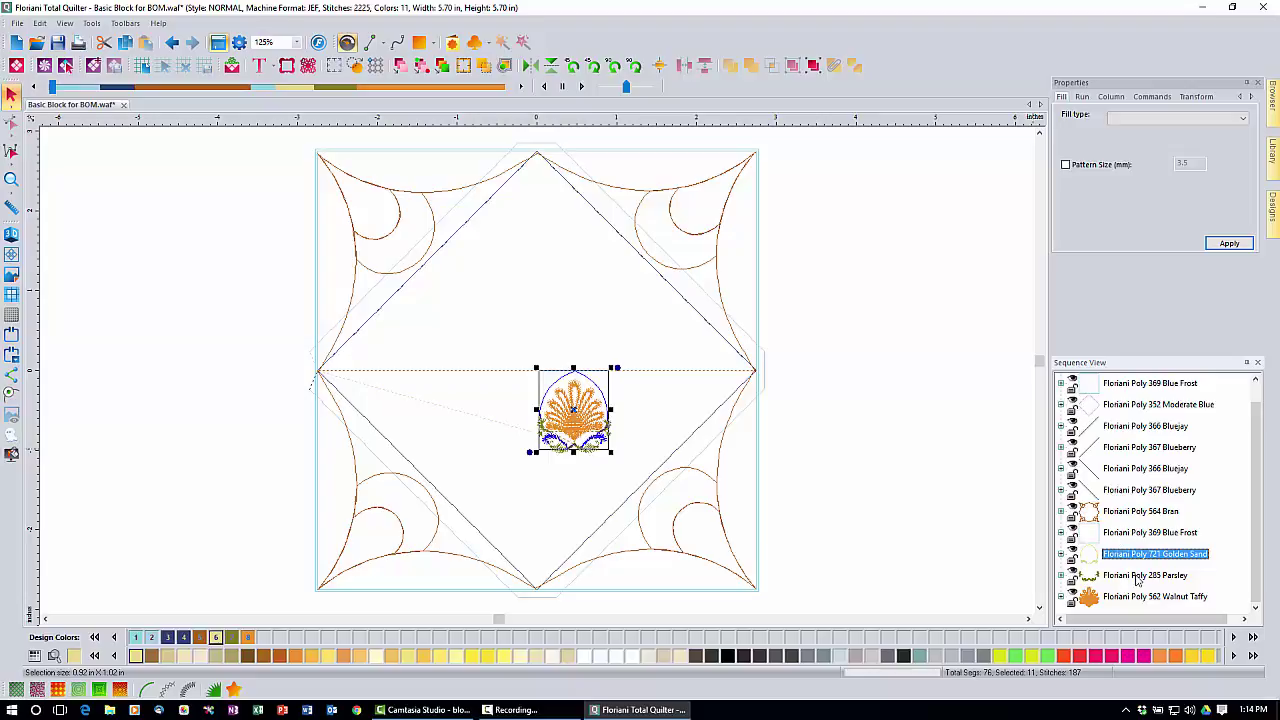
{"action": "left_click", "coordinate": [1136, 577], "text": "ctrl"}
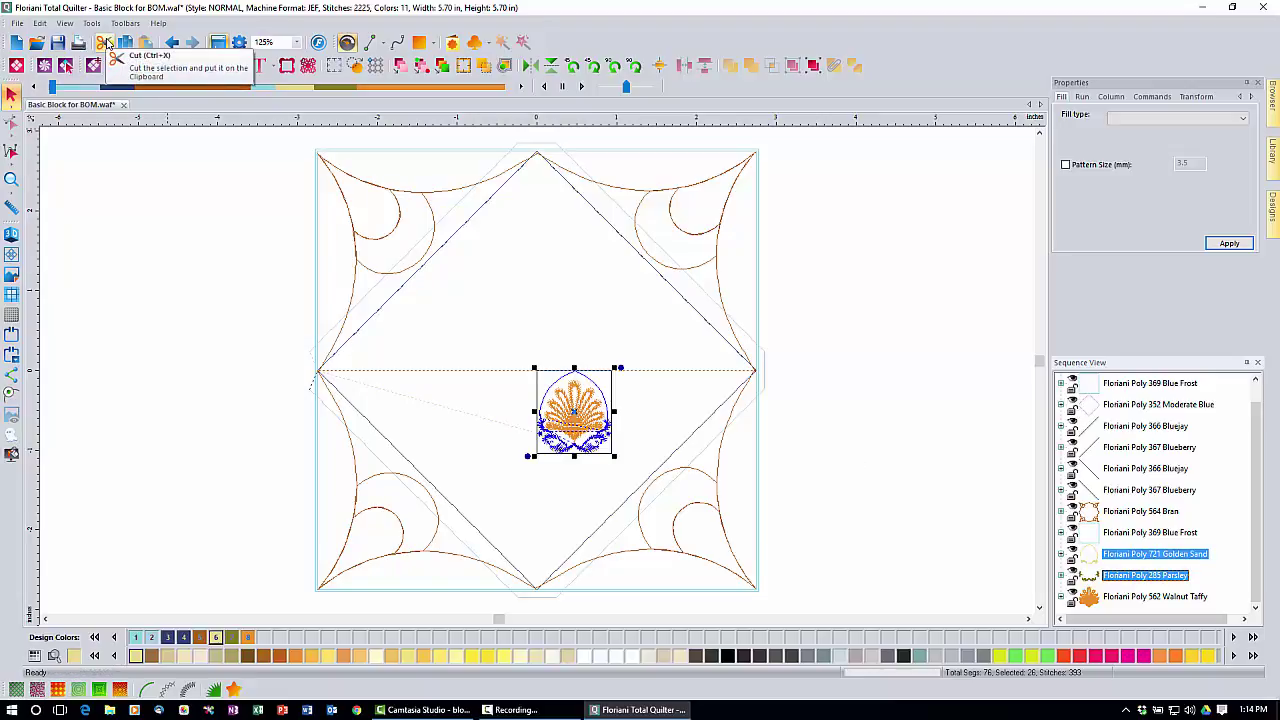
{"action": "left_click", "coordinate": [106, 44]}
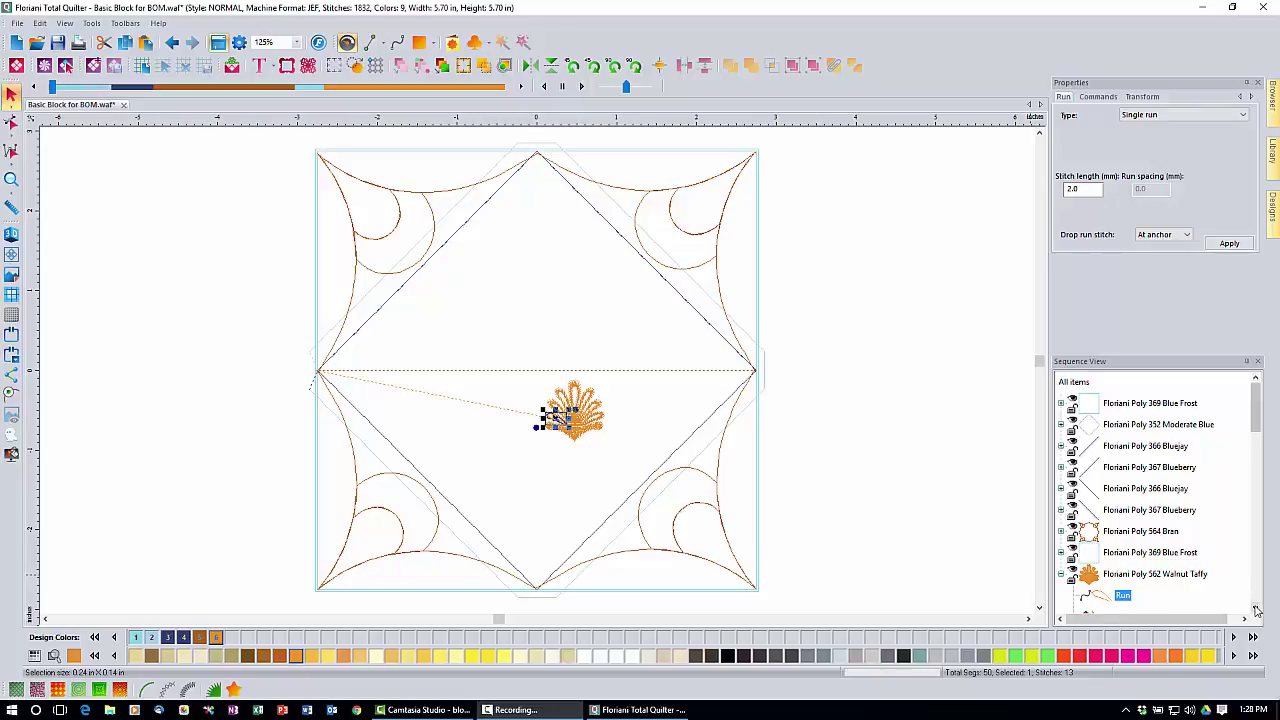
Step: Expand the Walnut Taffy color into its individual segments and hide the object properties to make room for the list
{"action": "left_click", "coordinate": [1256, 609]}
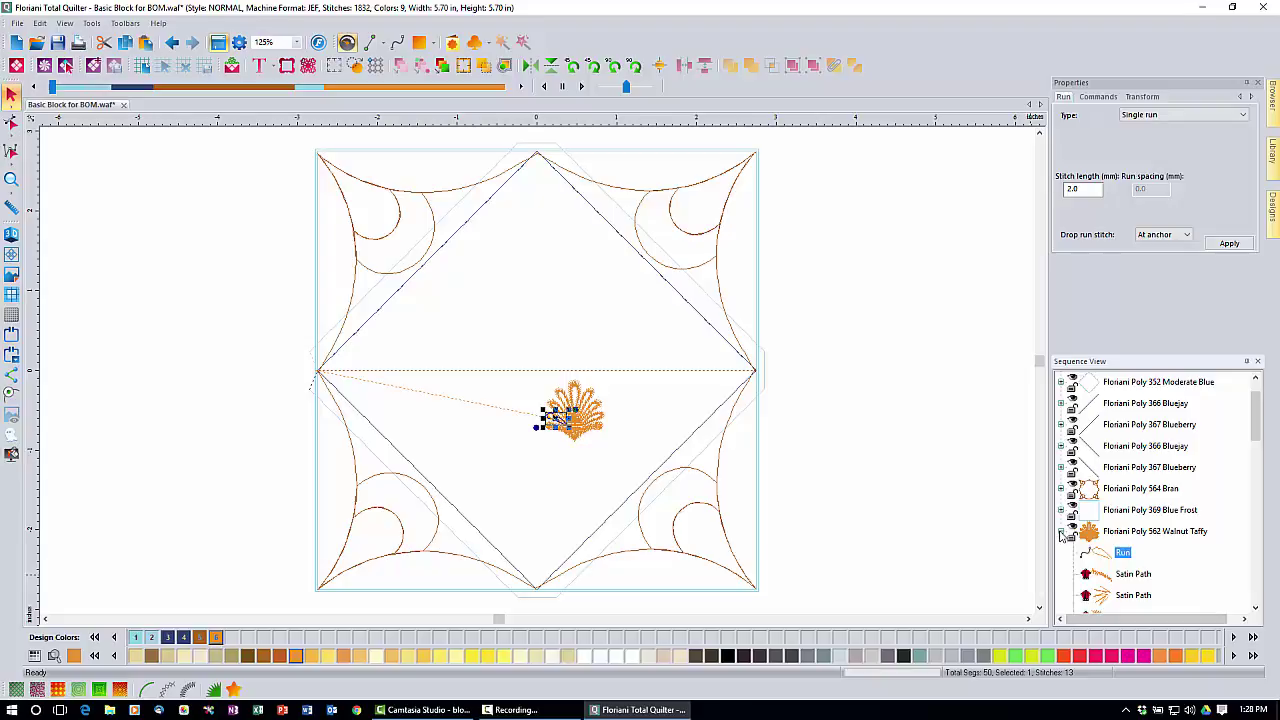
{"action": "left_click", "coordinate": [1062, 535]}
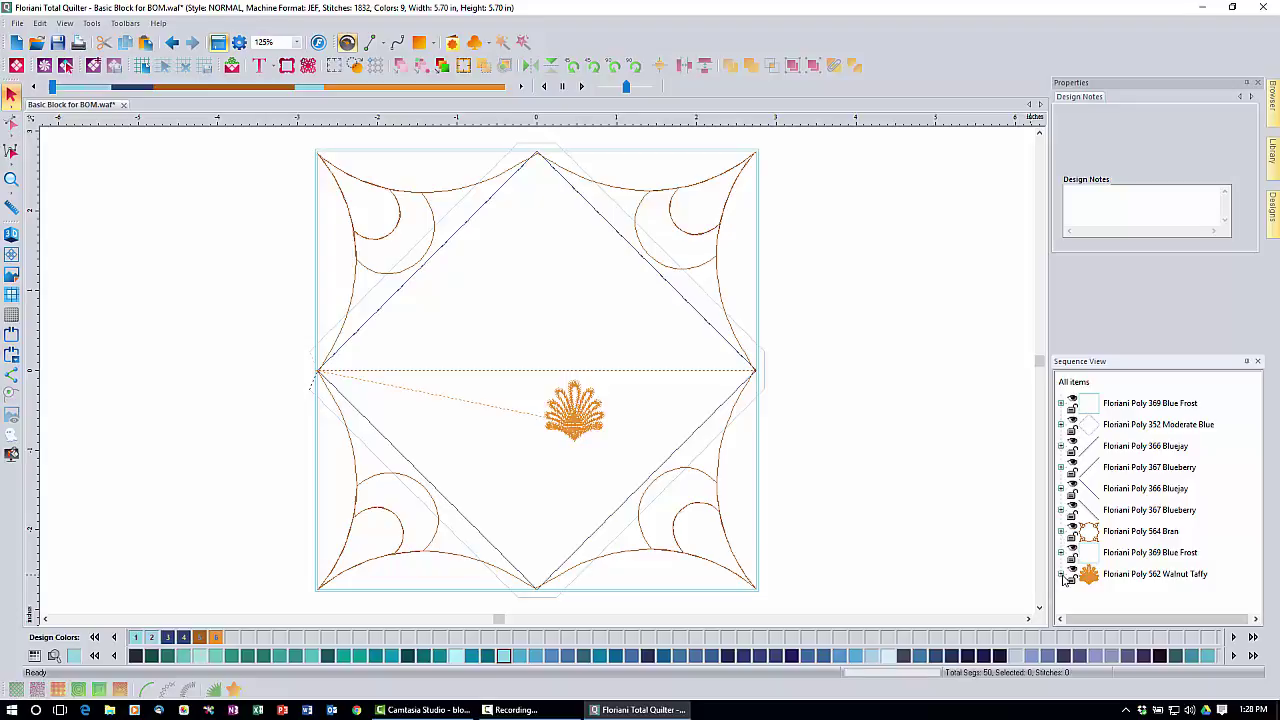
{"action": "left_click", "coordinate": [1062, 576]}
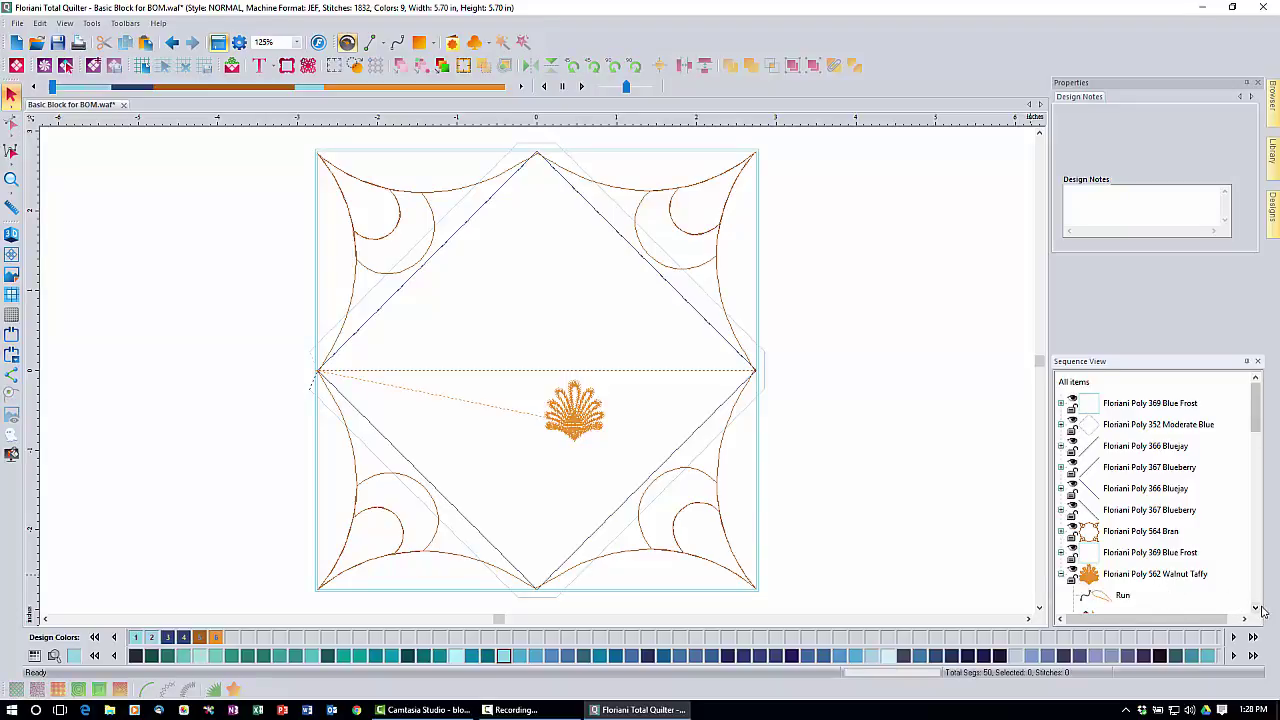
{"action": "scroll", "coordinate": [1248, 606], "scroll_direction": "down", "scroll_amount": 1}
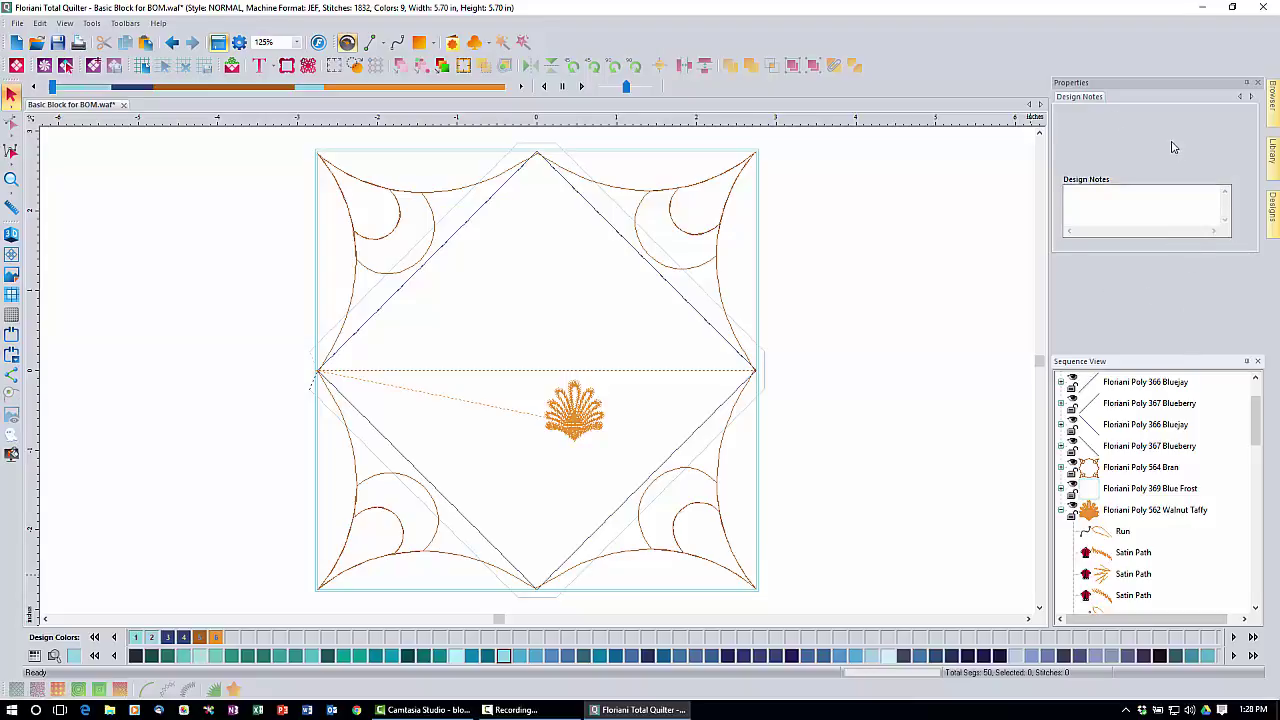
{"action": "left_click", "coordinate": [1258, 83]}
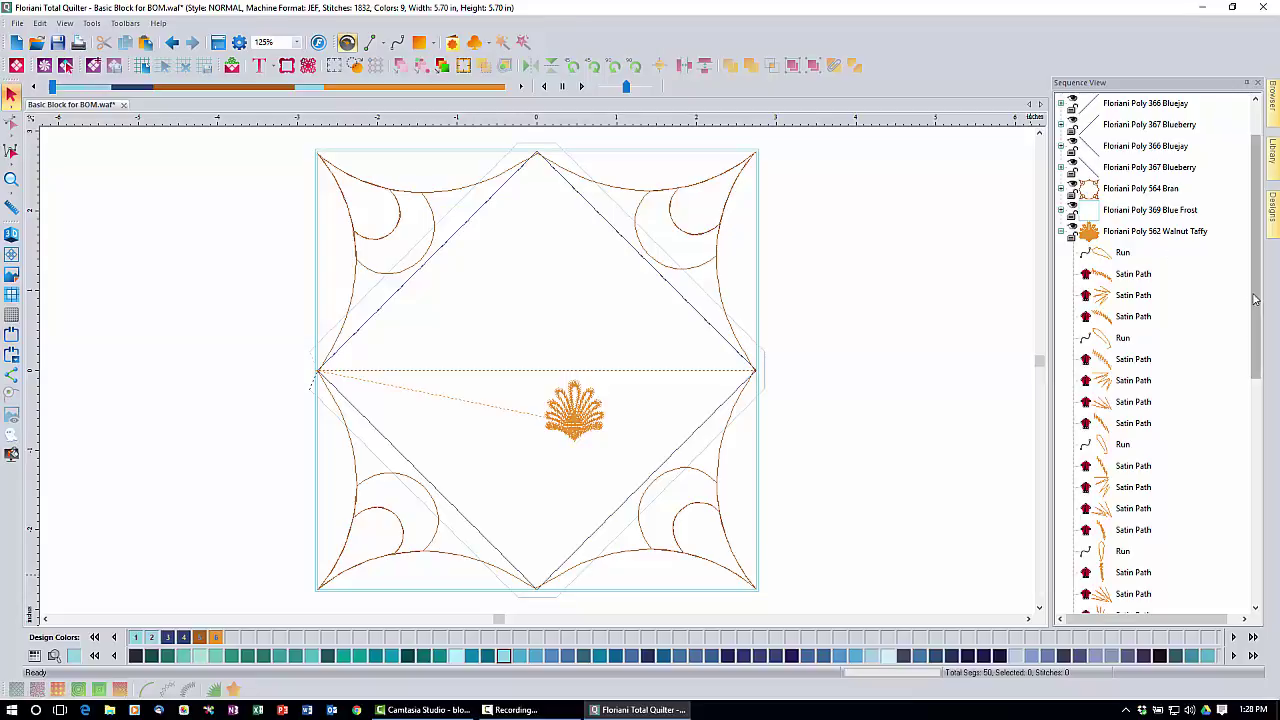
Step: Cut the last ten Walnut Taffy segments, which form the motif's base and its lowest right petal
{"action": "left_click_drag", "start_coordinate": [1249, 337], "coordinate": [1258, 540]}
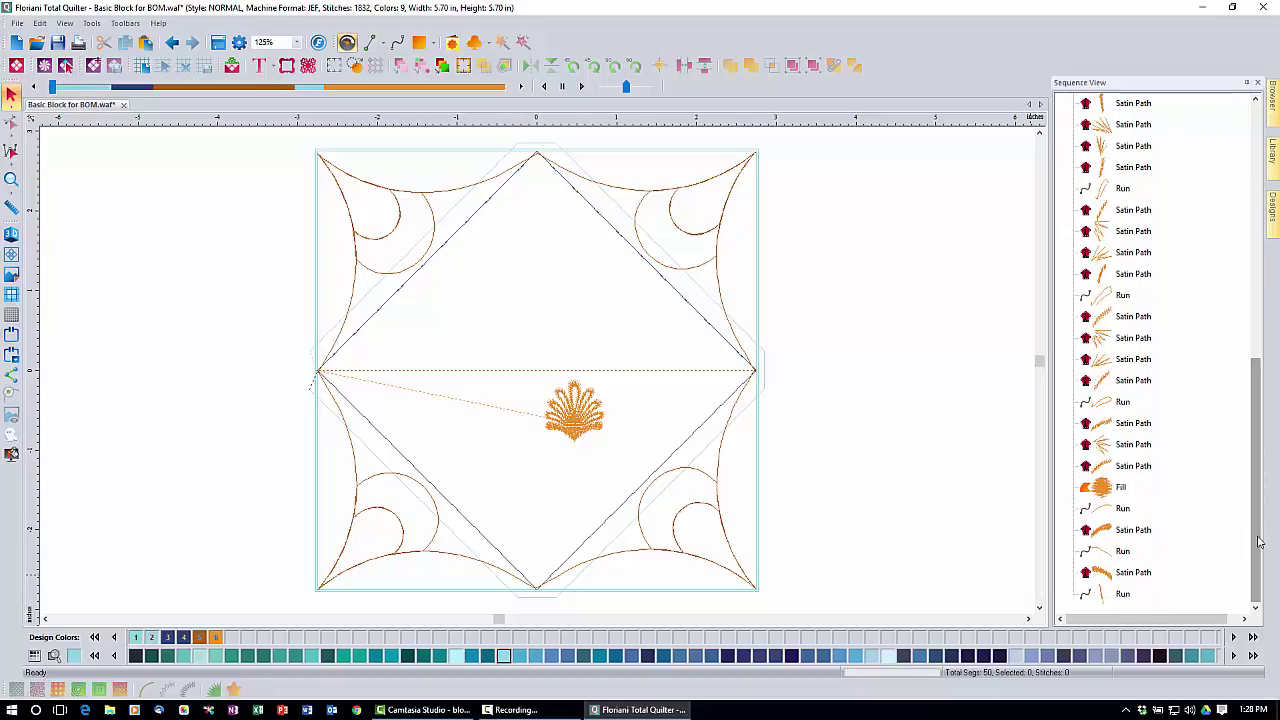
{"action": "left_click", "coordinate": [1126, 596]}
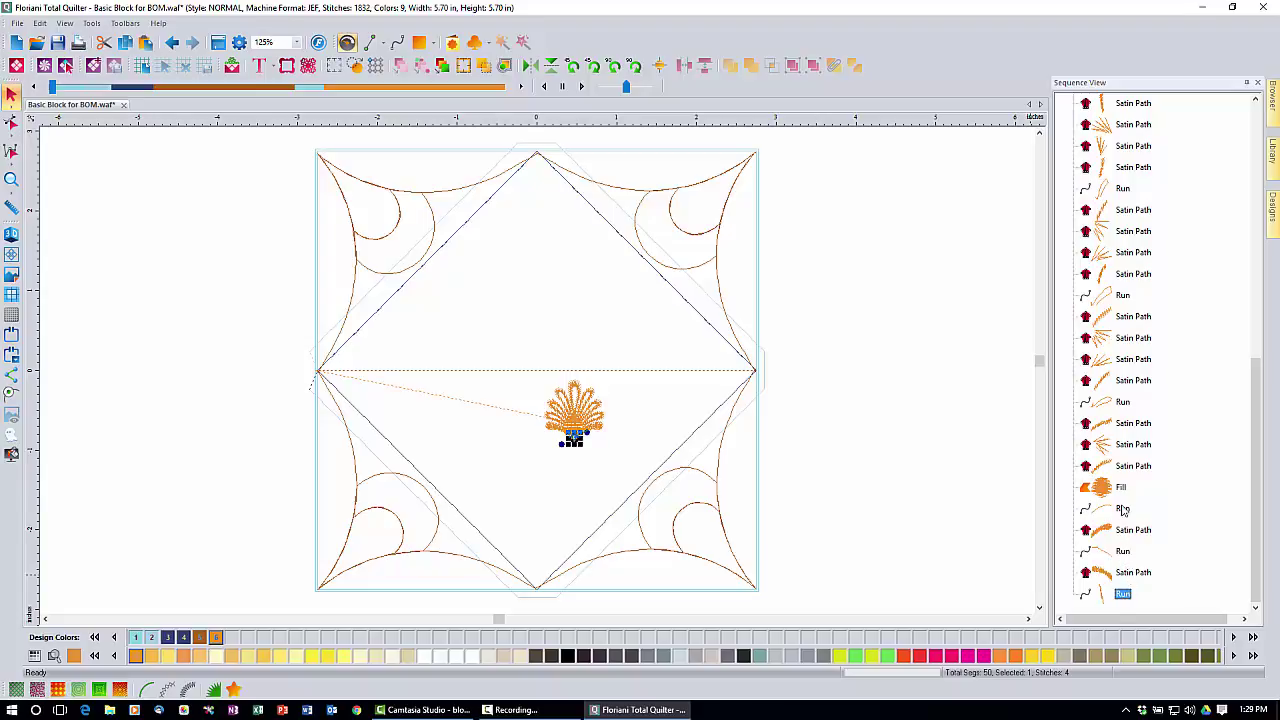
{"action": "left_click", "coordinate": [1123, 406], "text": "shift"}
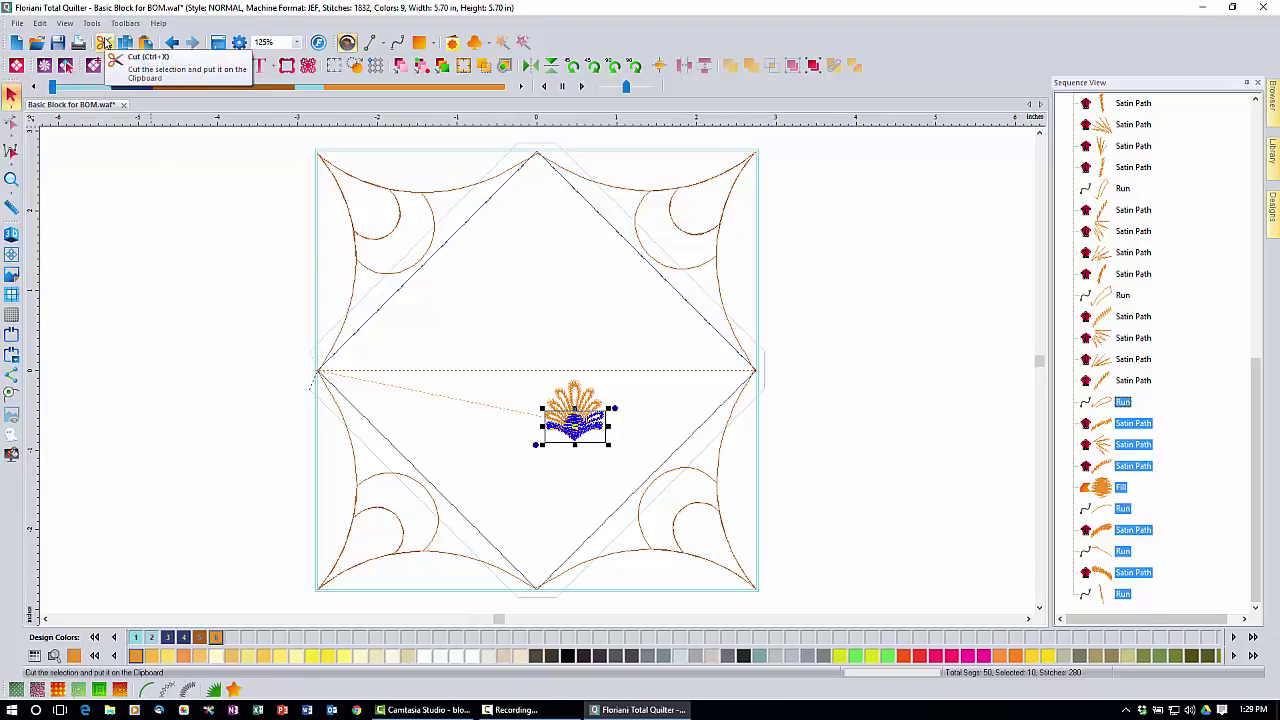
{"action": "left_click", "coordinate": [101, 43]}
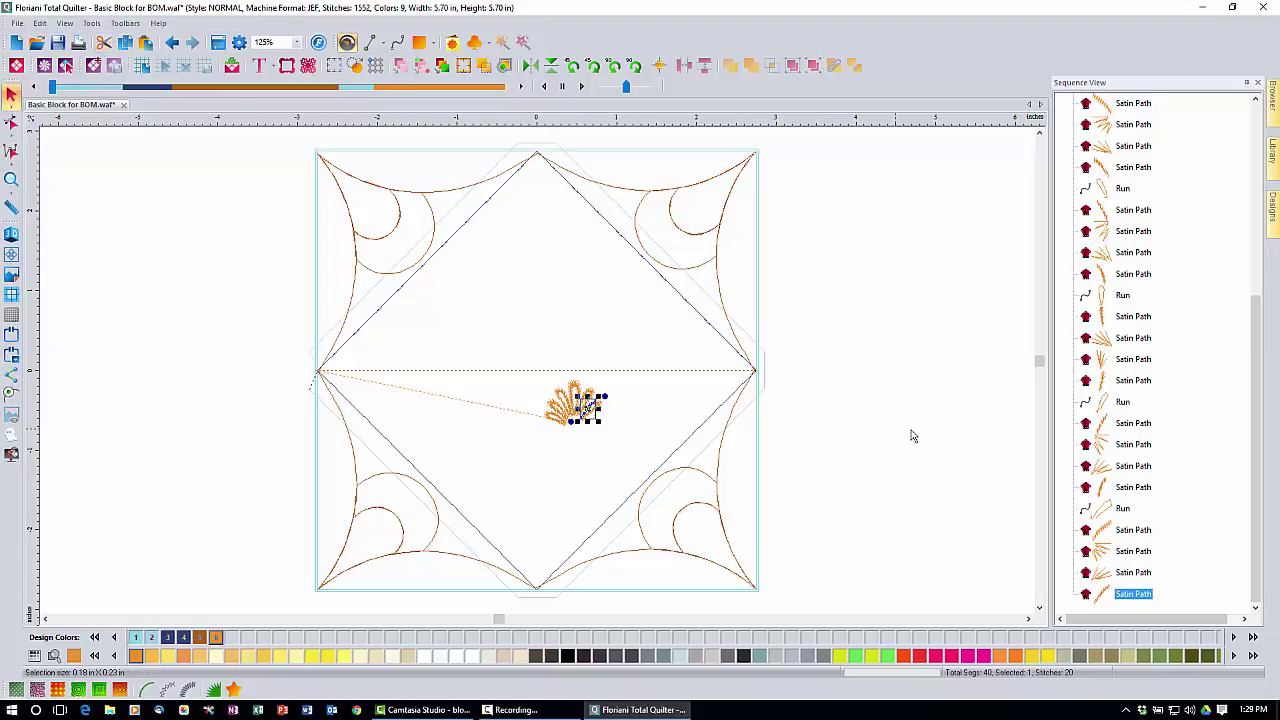
Step: Cut the first Run and the three Satin Path segments of Walnut Taffy, which form the lowest left petal
{"action": "left_click_drag", "start_coordinate": [1267, 473], "coordinate": [1247, 330]}
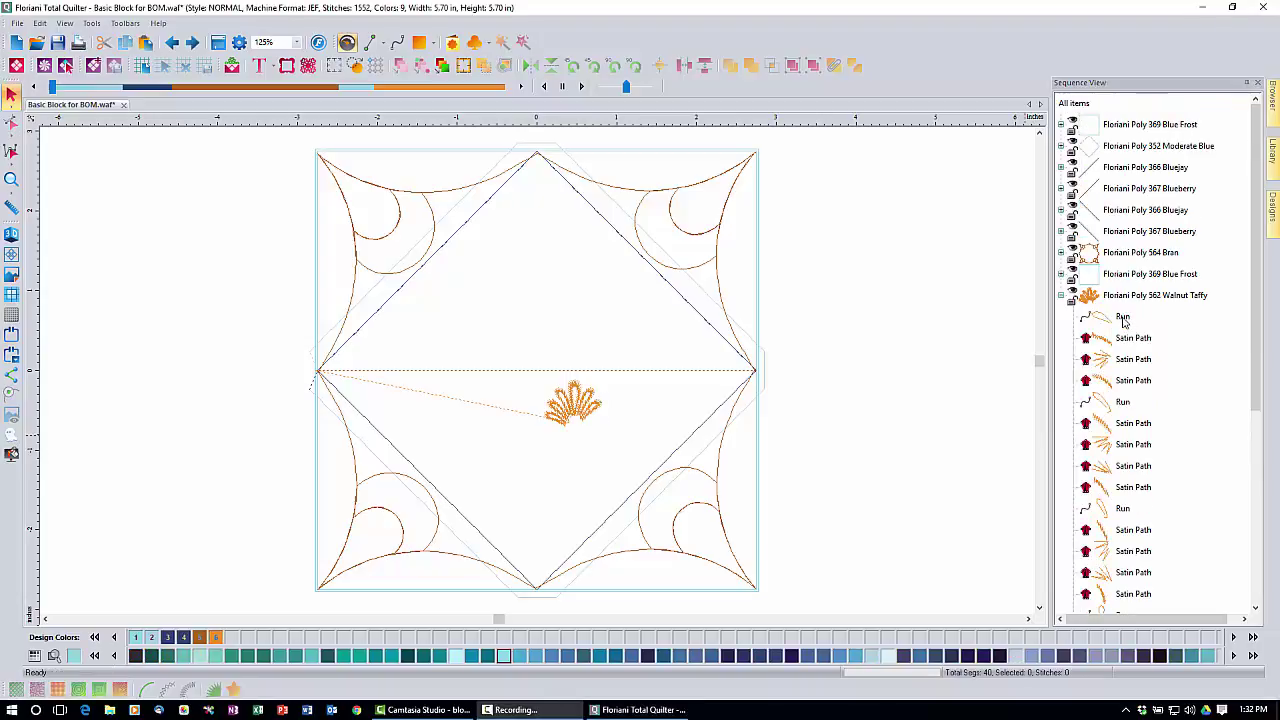
{"action": "left_click", "coordinate": [1124, 318]}
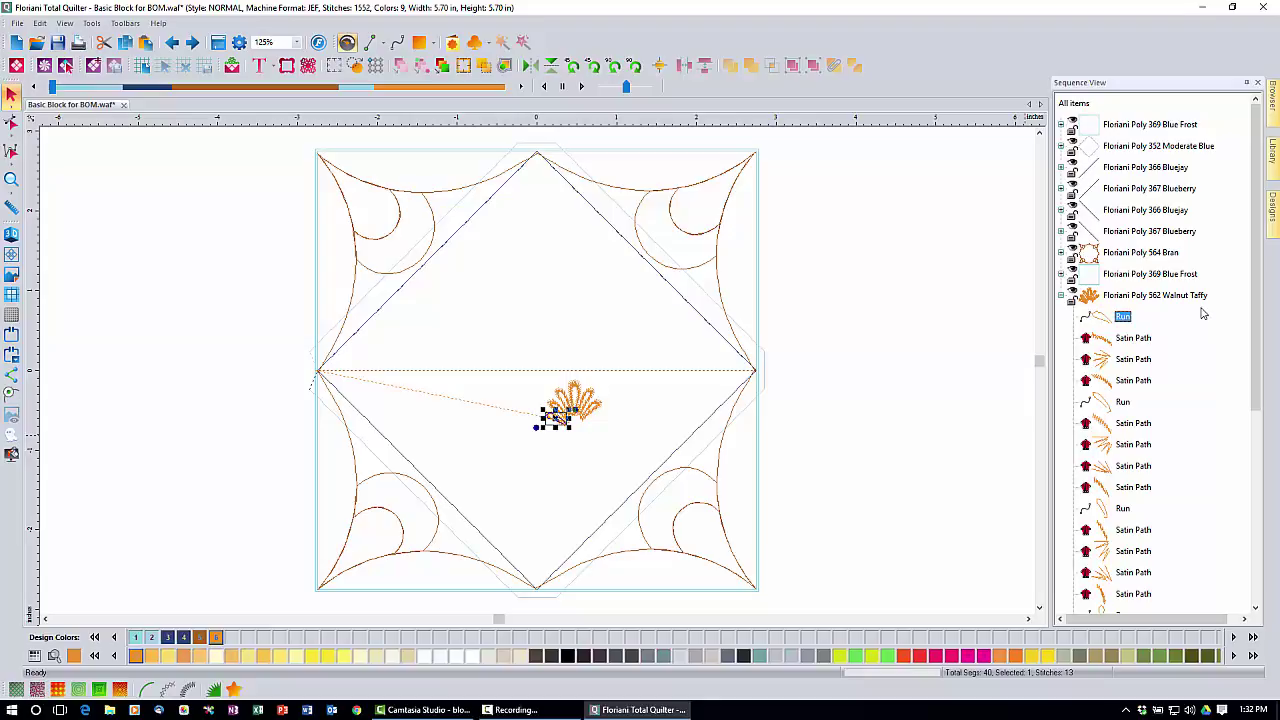
{"action": "left_click", "coordinate": [1130, 382], "text": "shift"}
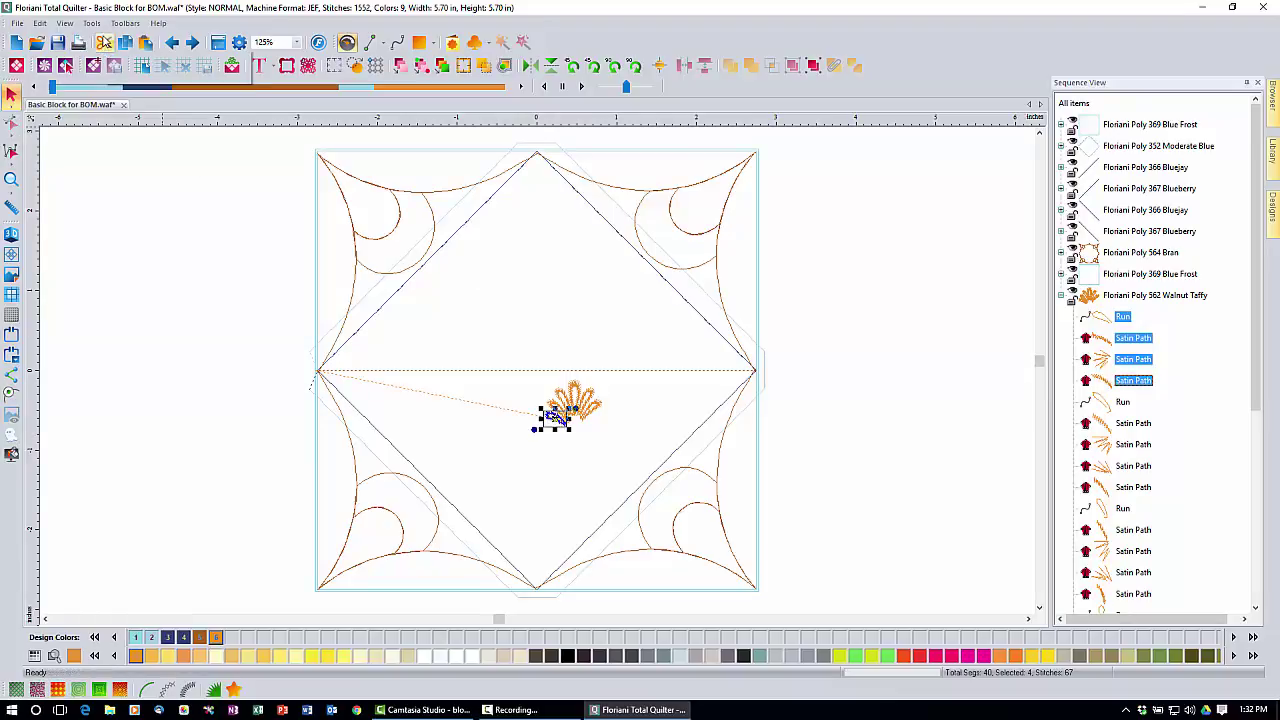
{"action": "left_click", "coordinate": [104, 44]}
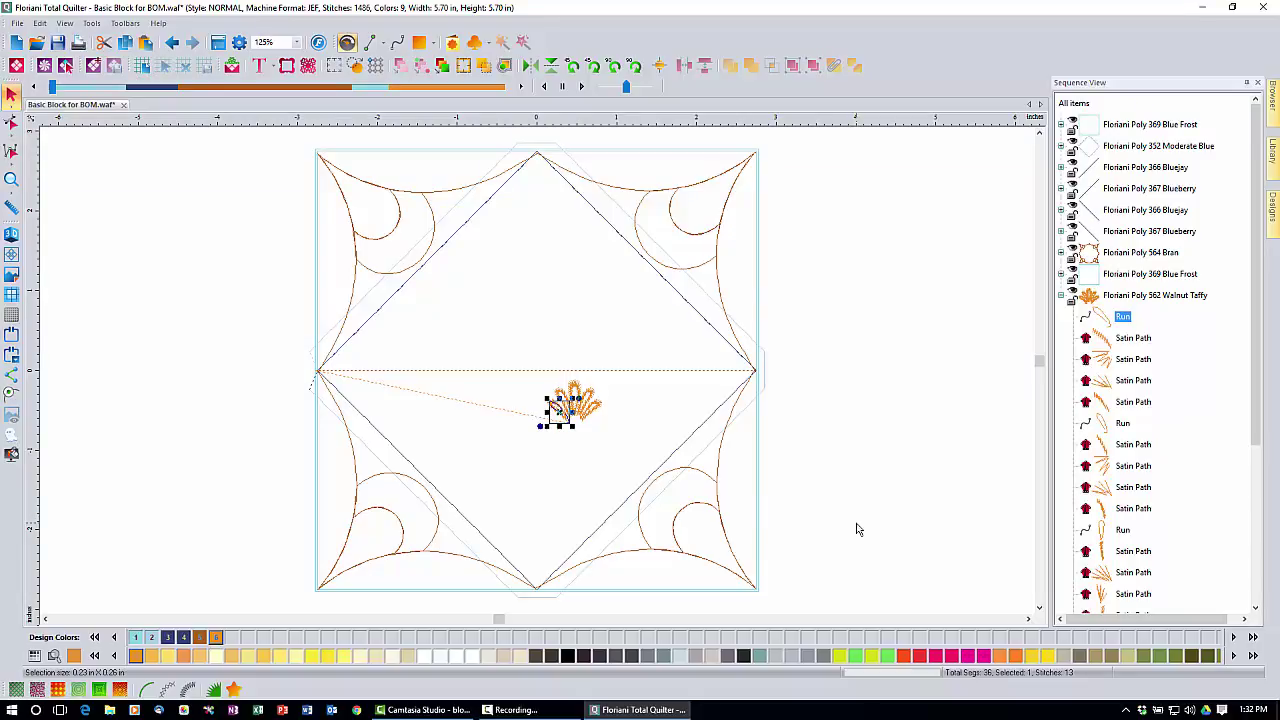
Step: Bring back the object properties and resize the whole Walnut Taffy motif to 2 inches wide, maintaining its aspect ratio
{"action": "left_click", "coordinate": [217, 43]}
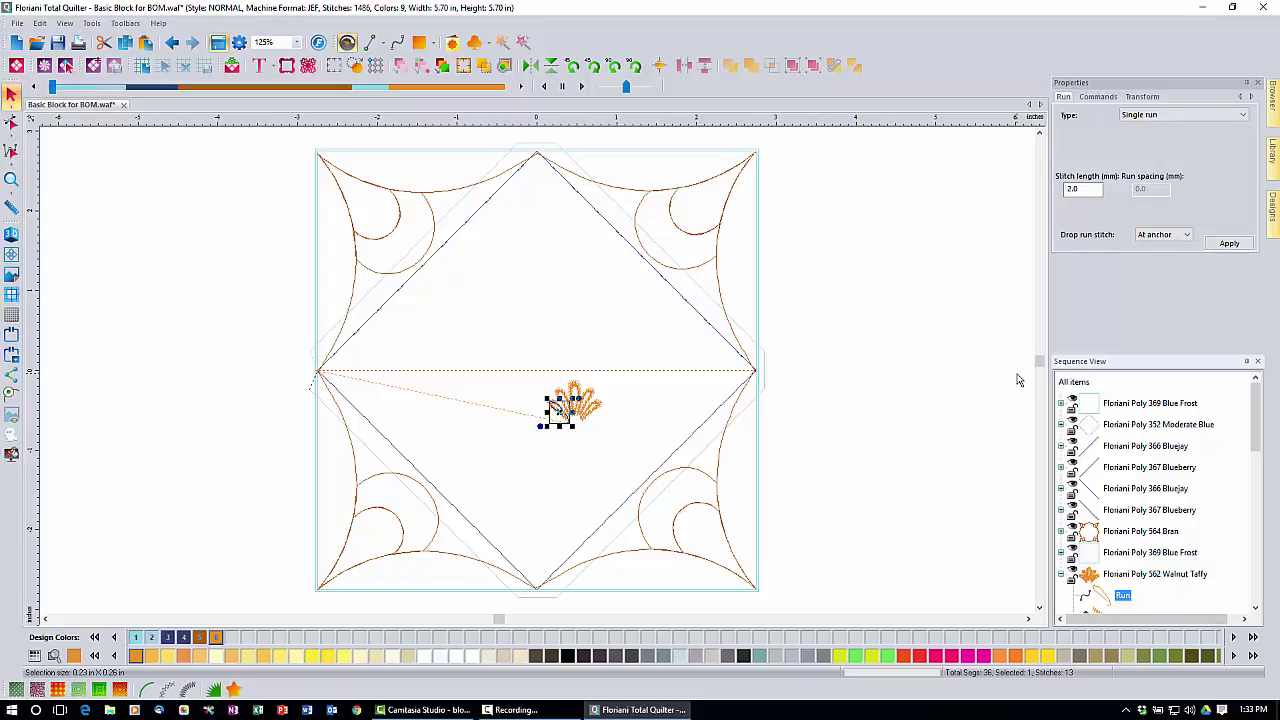
{"action": "left_click", "coordinate": [1158, 575]}
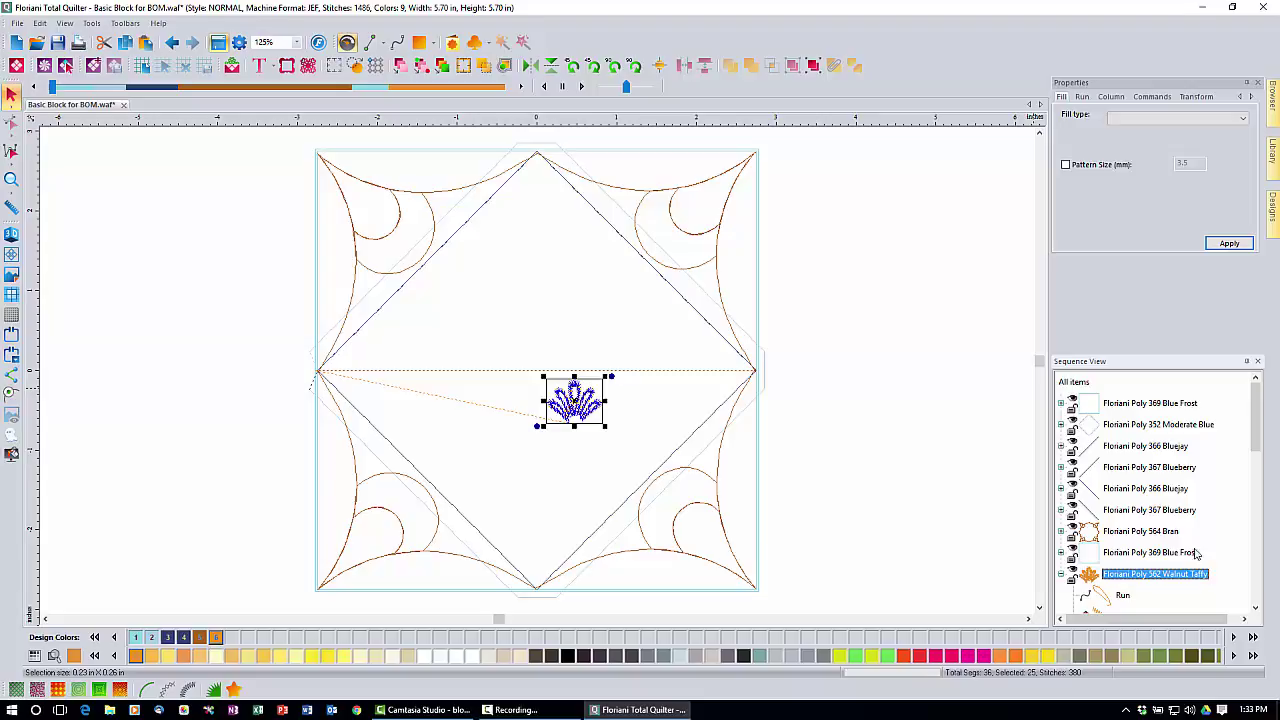
{"action": "left_click", "coordinate": [1196, 96]}
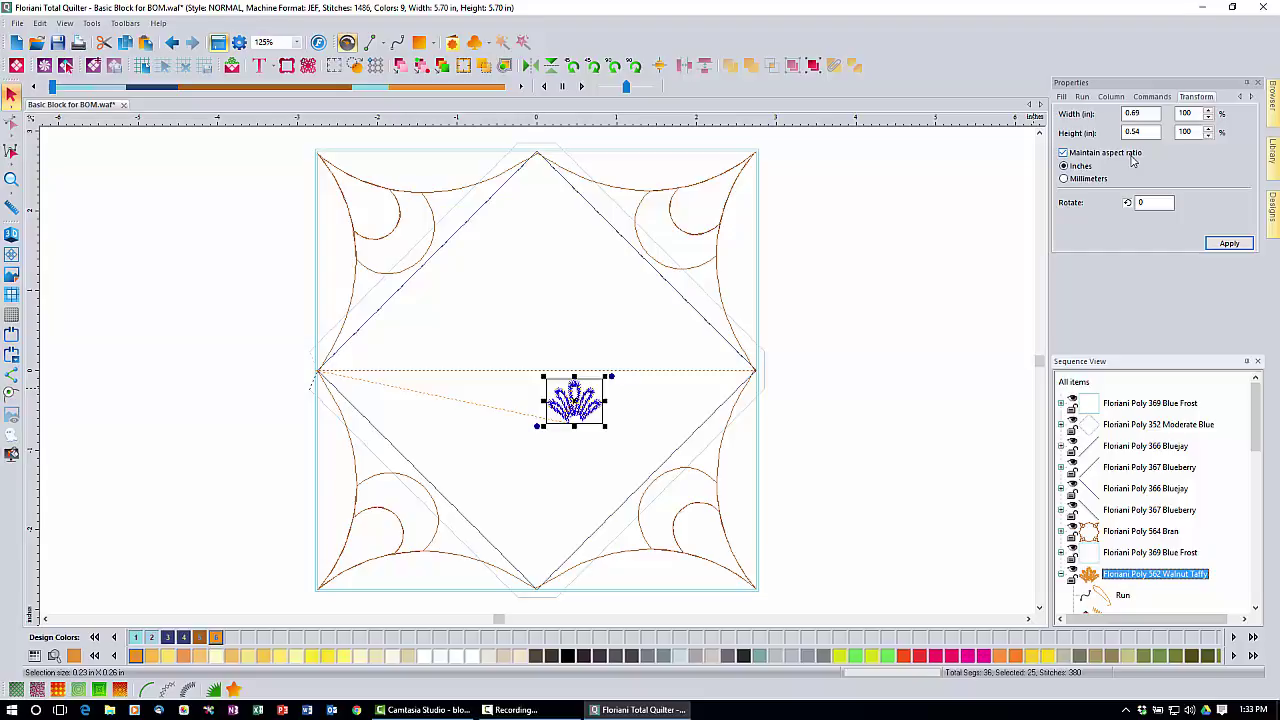
{"action": "left_click_drag", "start_coordinate": [1142, 113], "coordinate": [1098, 118]}
{"action": "type", "text": "2"}
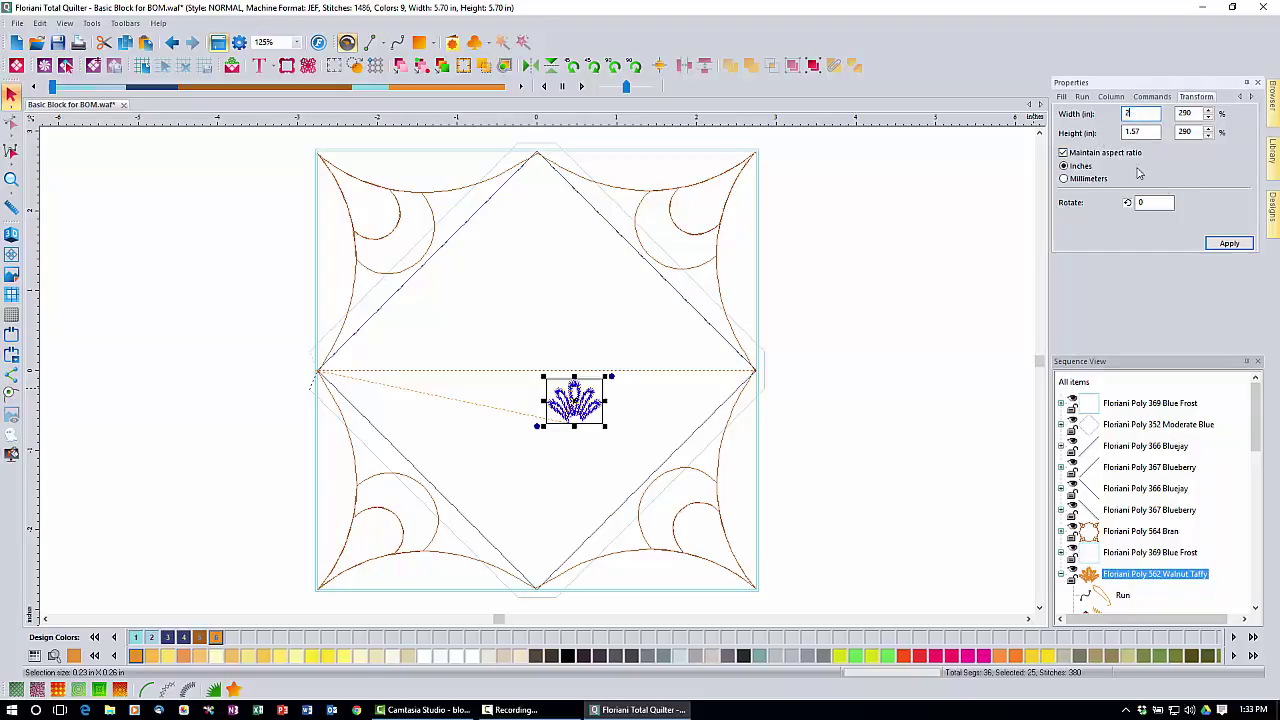
{"action": "left_click", "coordinate": [1228, 246]}
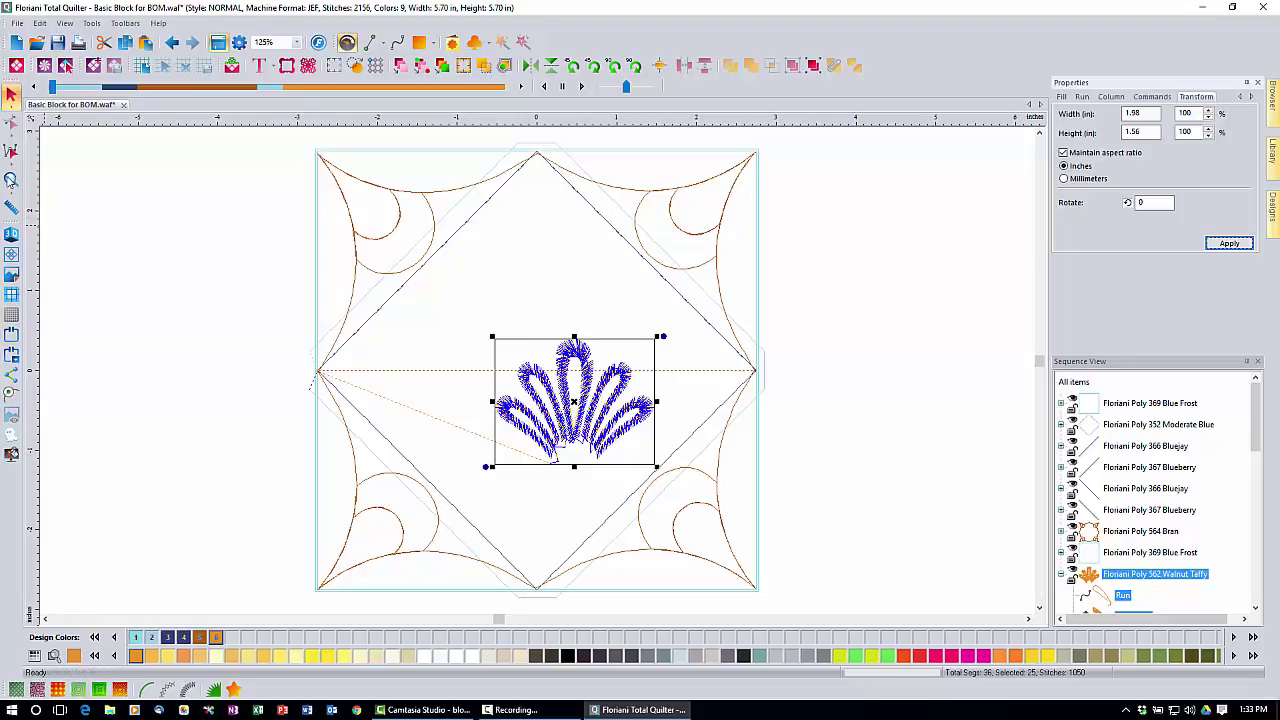
Step: Ungroup the enlarged five-petal motif and clear the selection
{"action": "left_click", "coordinate": [11, 180]}
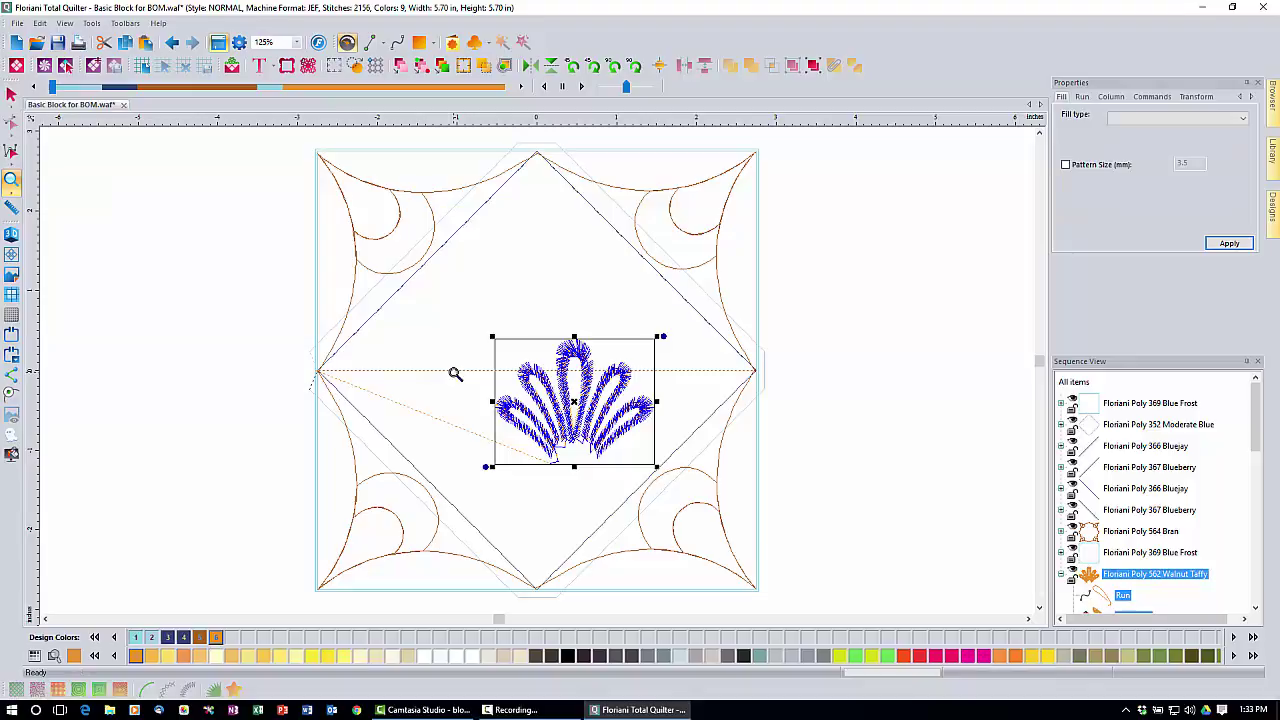
{"action": "left_click_drag", "start_coordinate": [480, 320], "coordinate": [668, 480]}
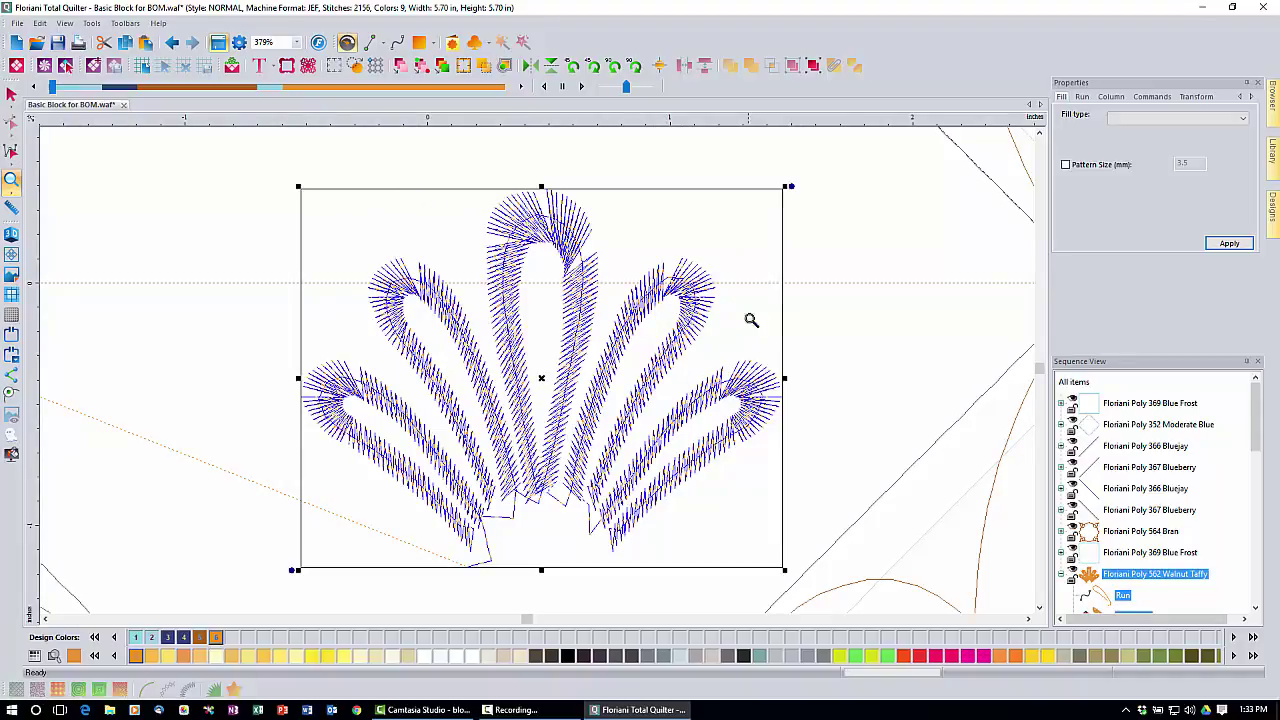
{"action": "left_click", "coordinate": [813, 65]}
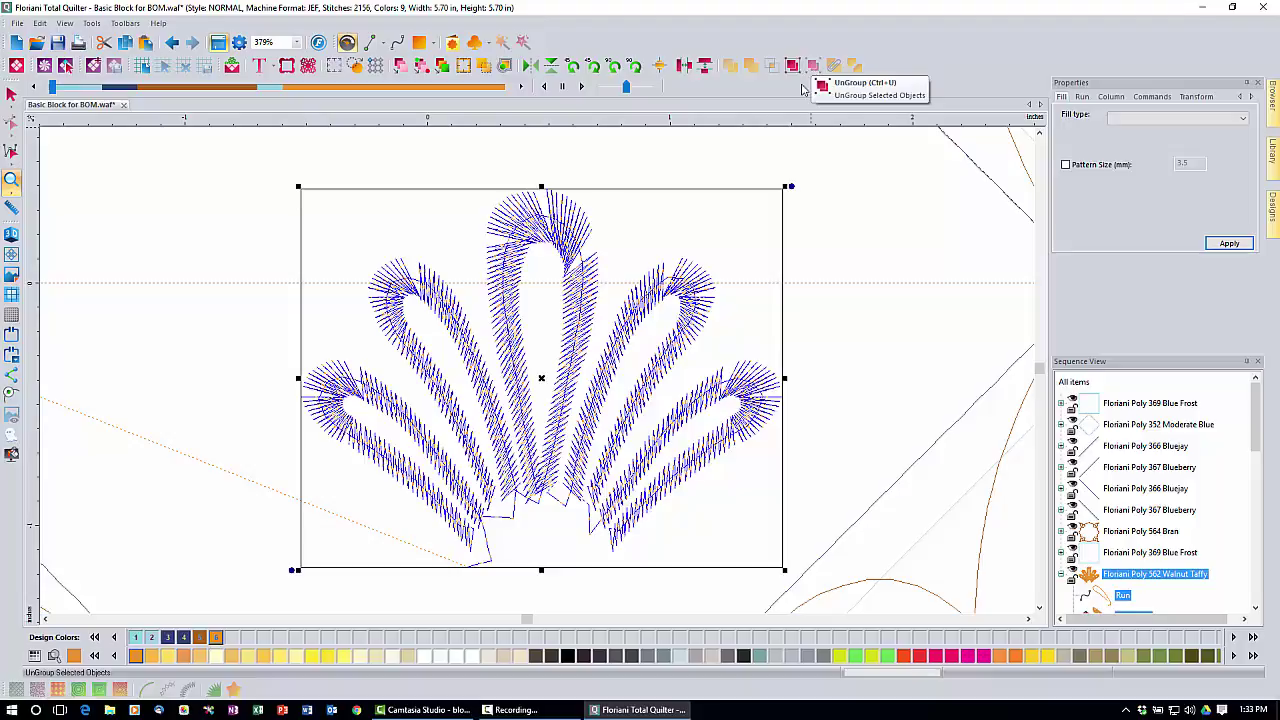
{"action": "left_click", "coordinate": [10, 93]}
{"action": "left_click", "coordinate": [191, 247]}
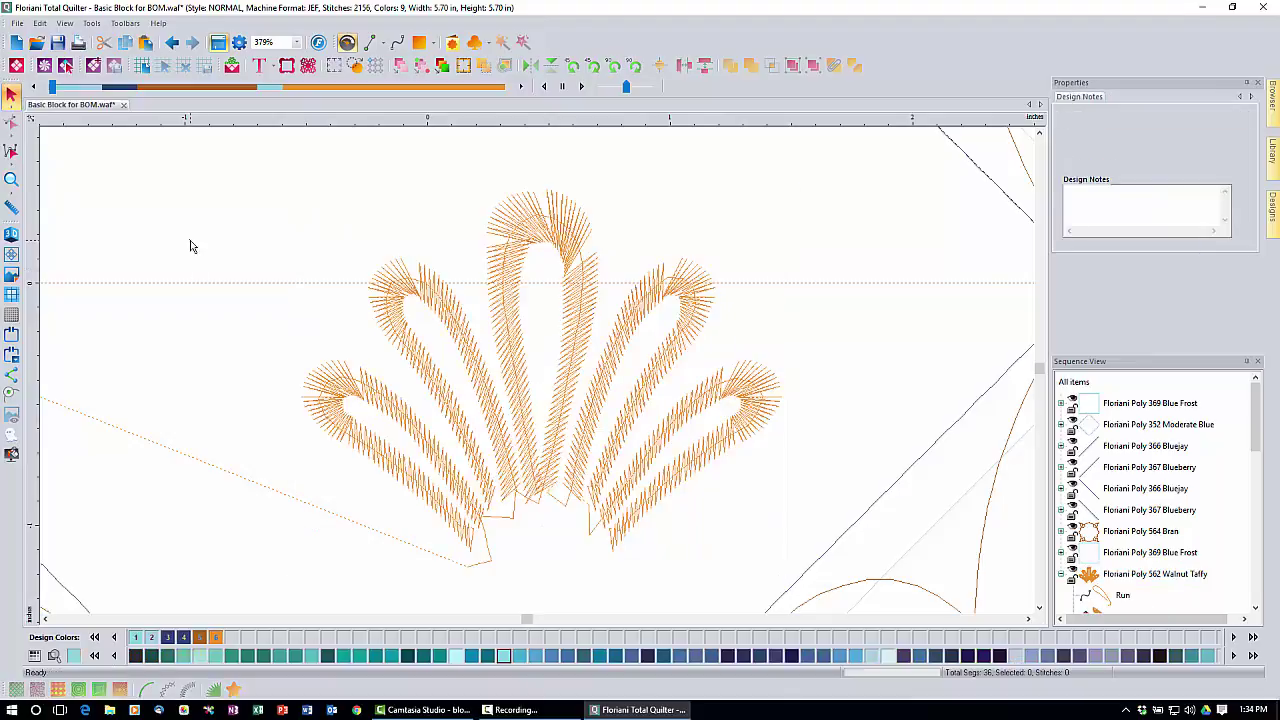
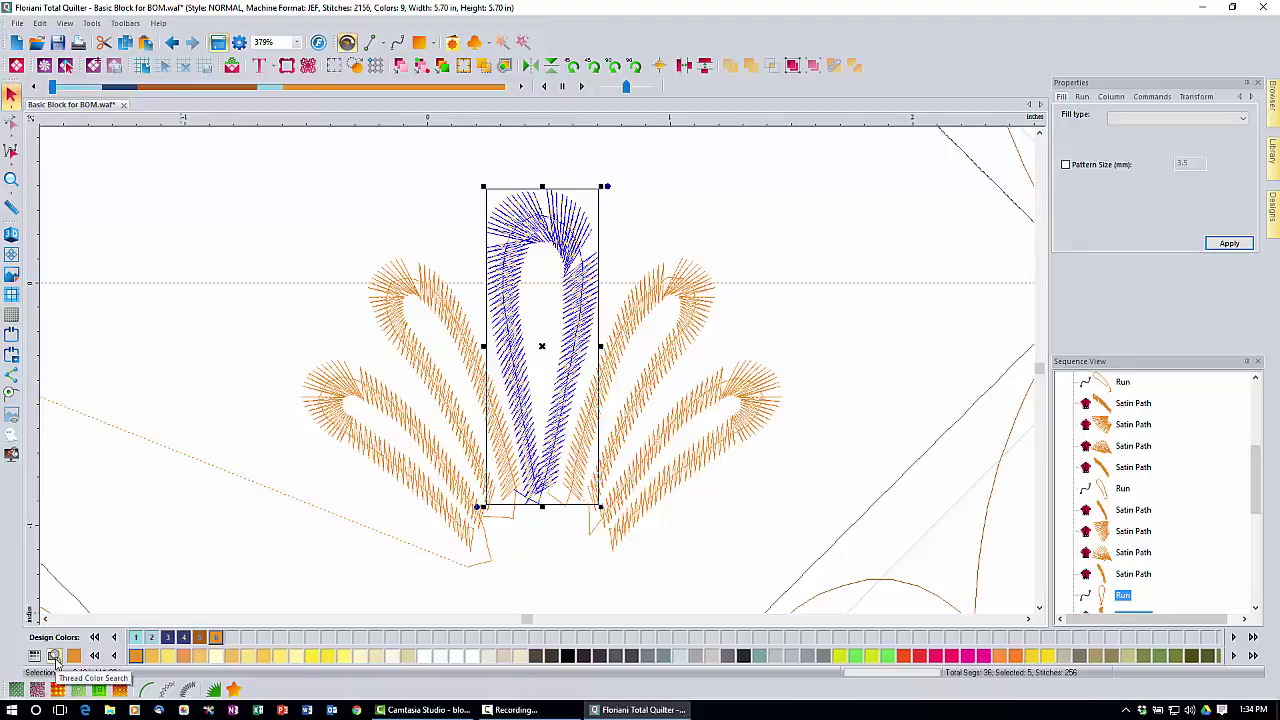
Step: Find Green Gold in the thread colors and recolor the selected middle petal to Floriani Poly 200 True Green
{"action": "left_click", "coordinate": [55, 656]}
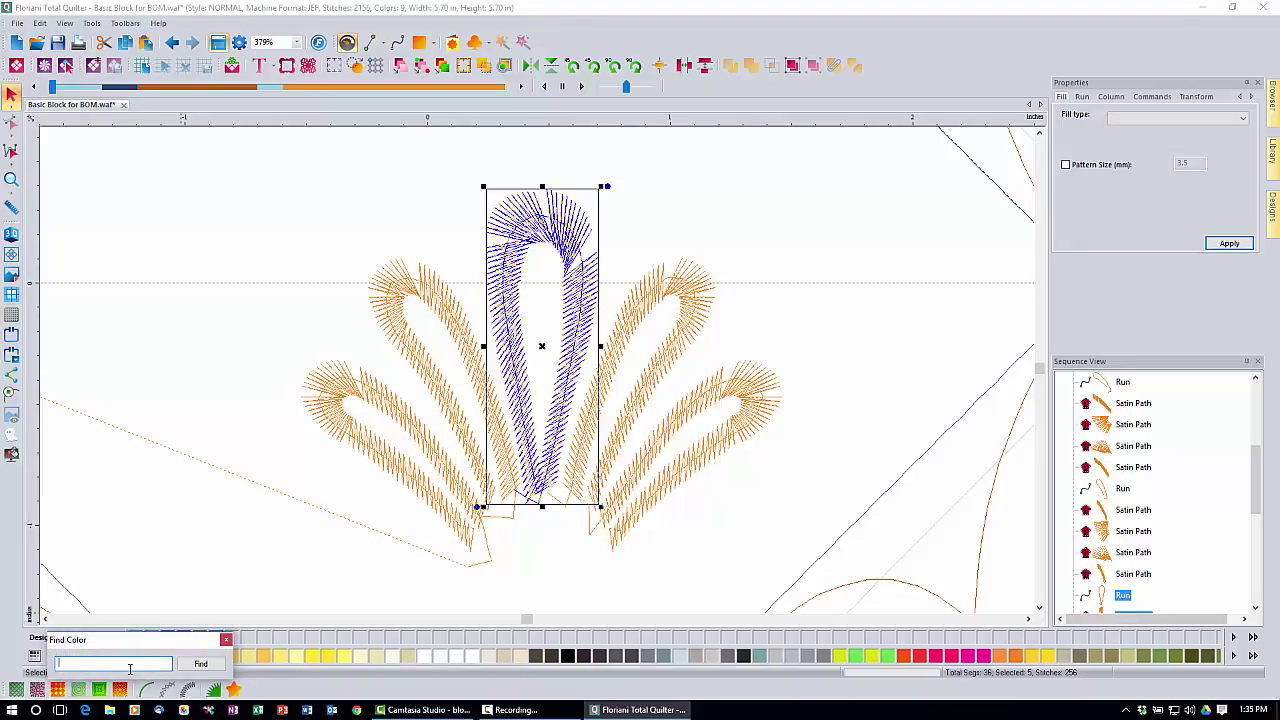
{"action": "type", "text": "green"}
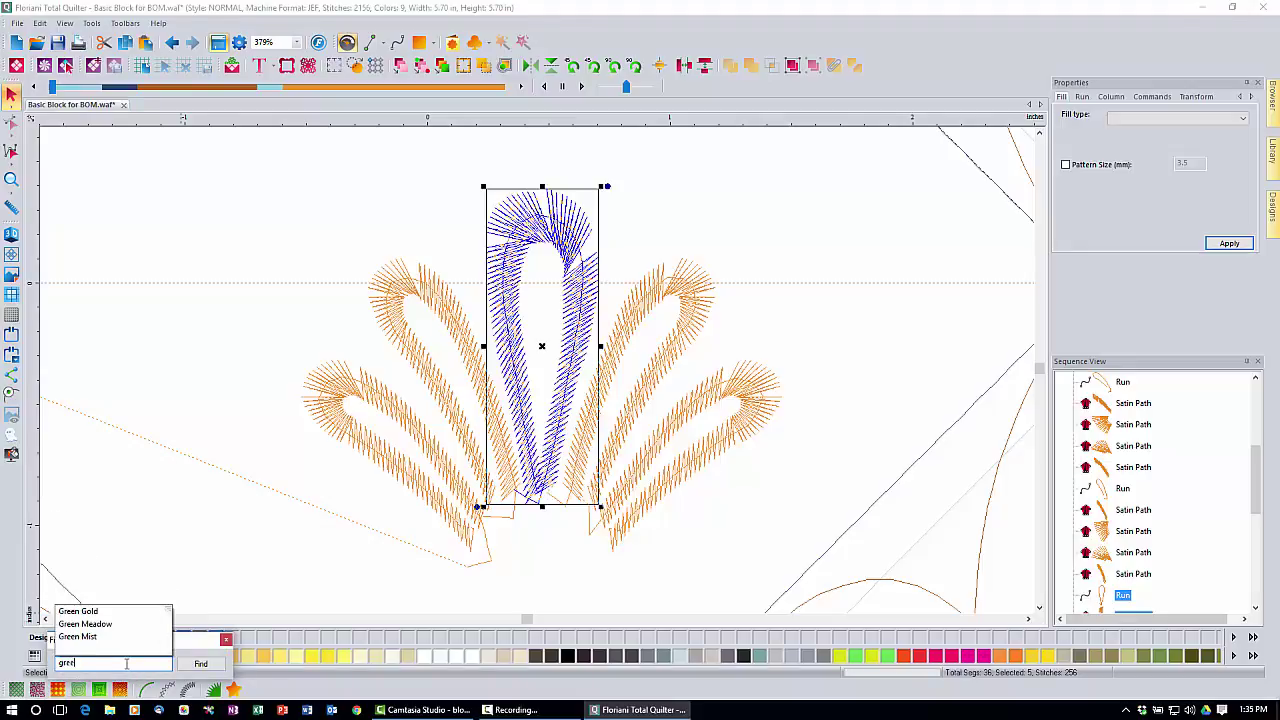
{"action": "left_click", "coordinate": [80, 614]}
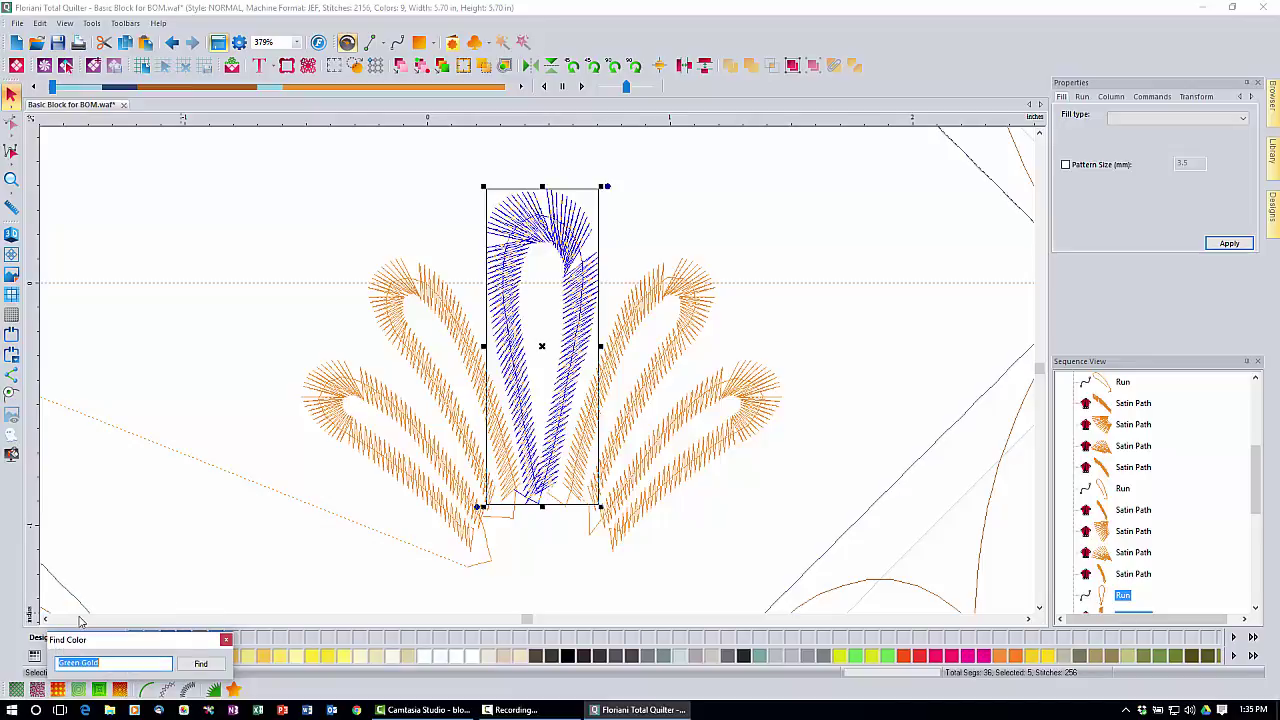
{"action": "left_click", "coordinate": [208, 664]}
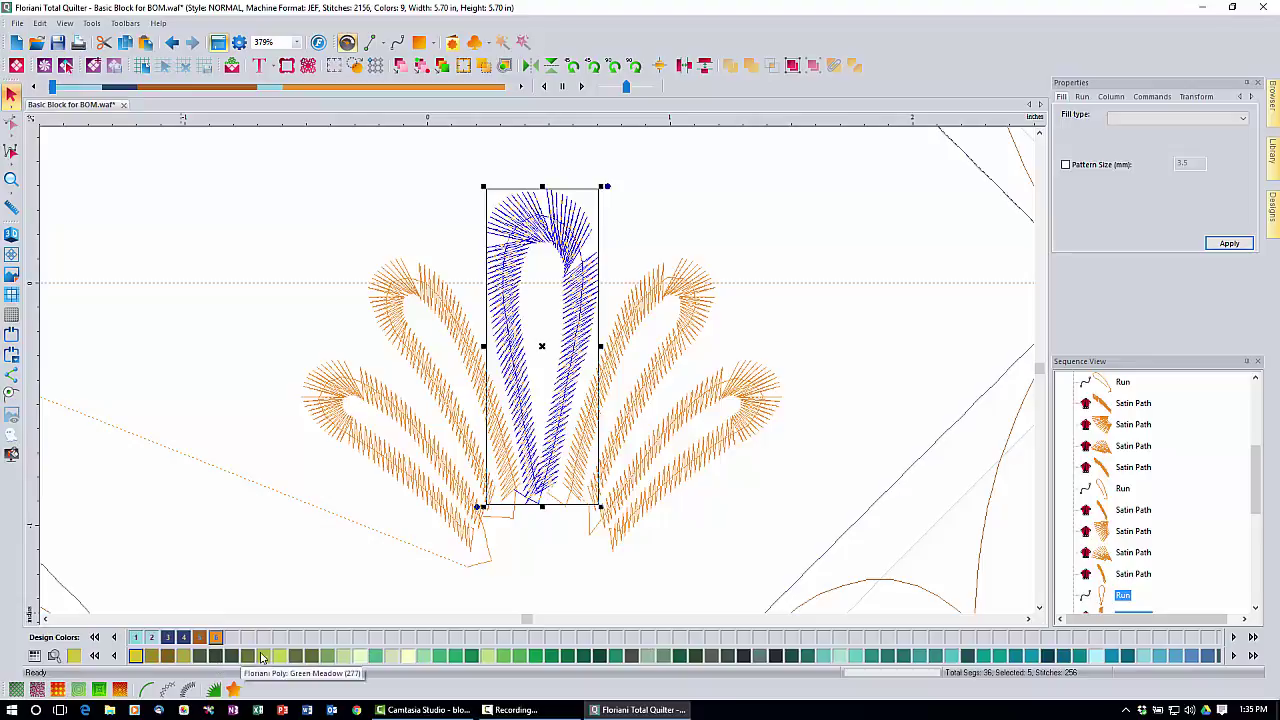
{"action": "left_click", "coordinate": [573, 658]}
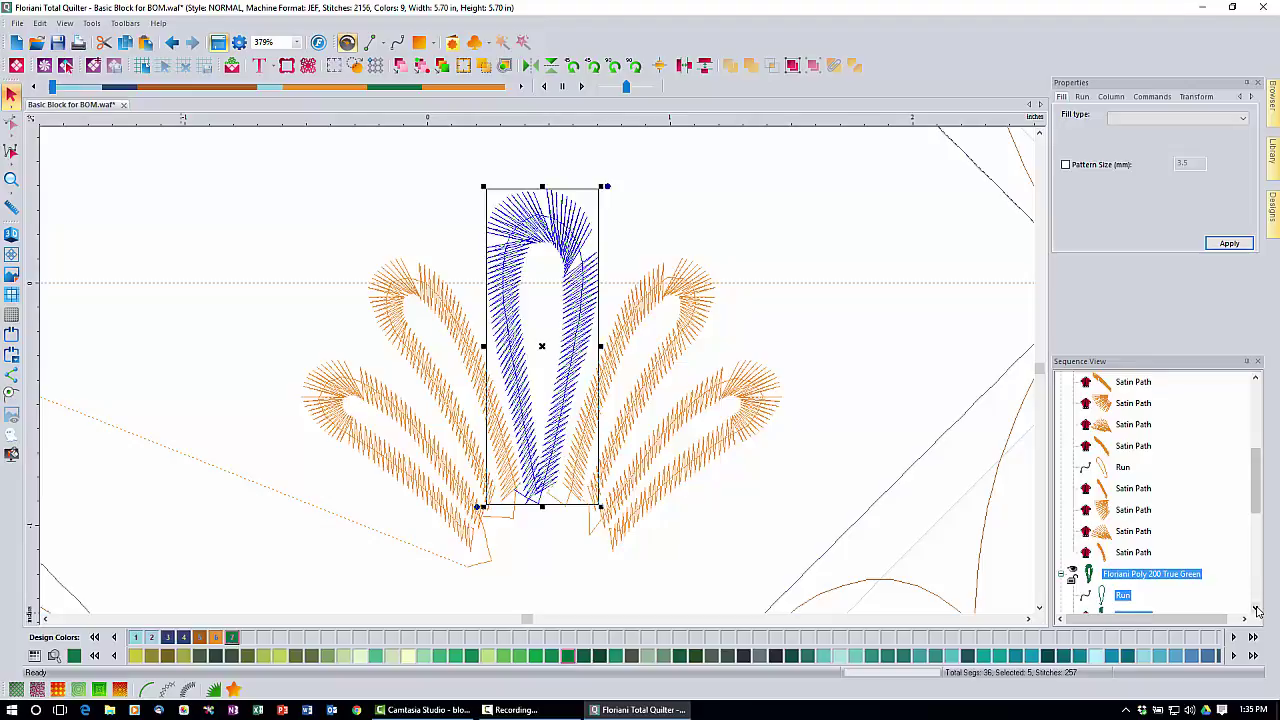
Step: Split the green petal's Run line at its base and cut the short leftover run
{"action": "left_click", "coordinate": [1257, 611]}
{"action": "left_click", "coordinate": [1257, 611]}
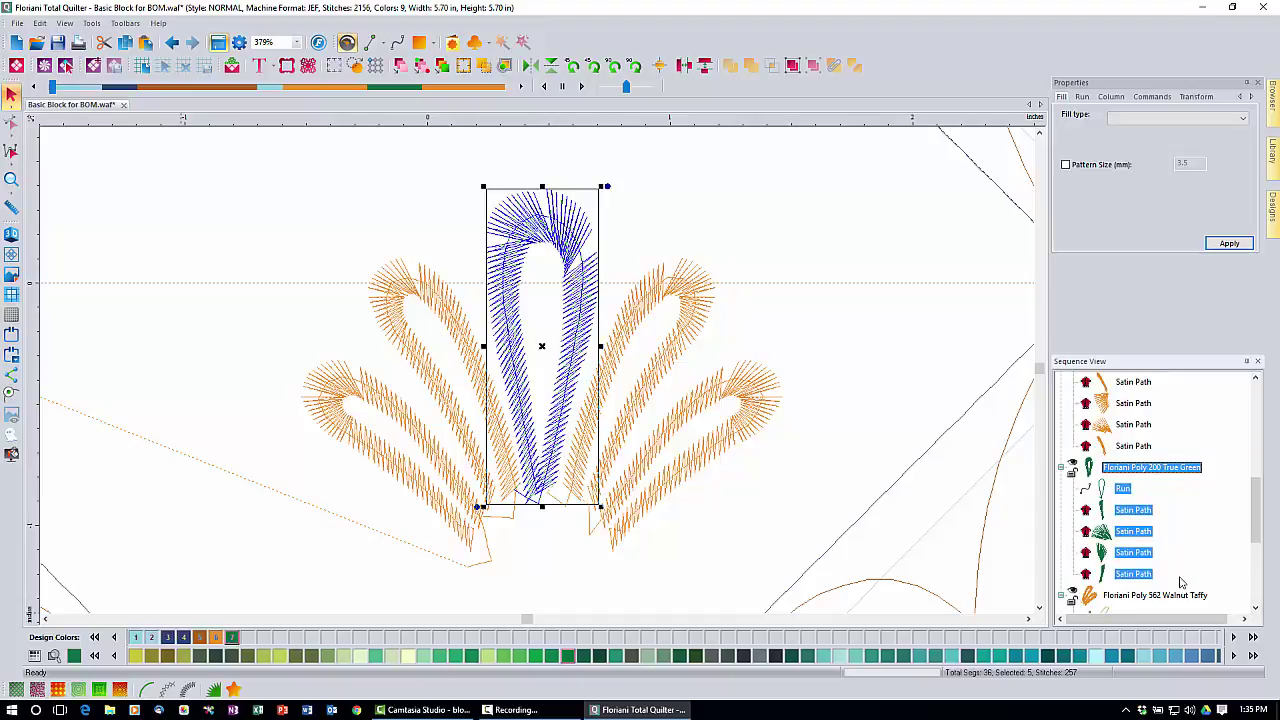
{"action": "left_click", "coordinate": [1123, 490]}
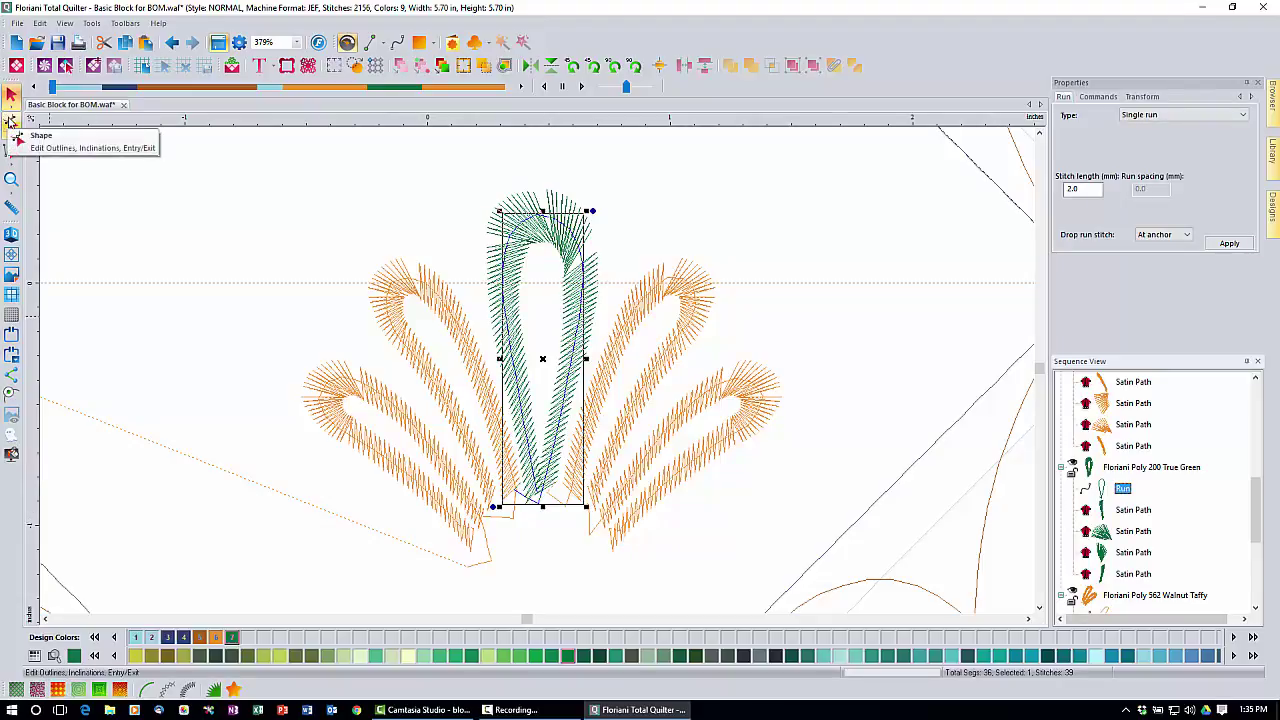
{"action": "left_click", "coordinate": [11, 120]}
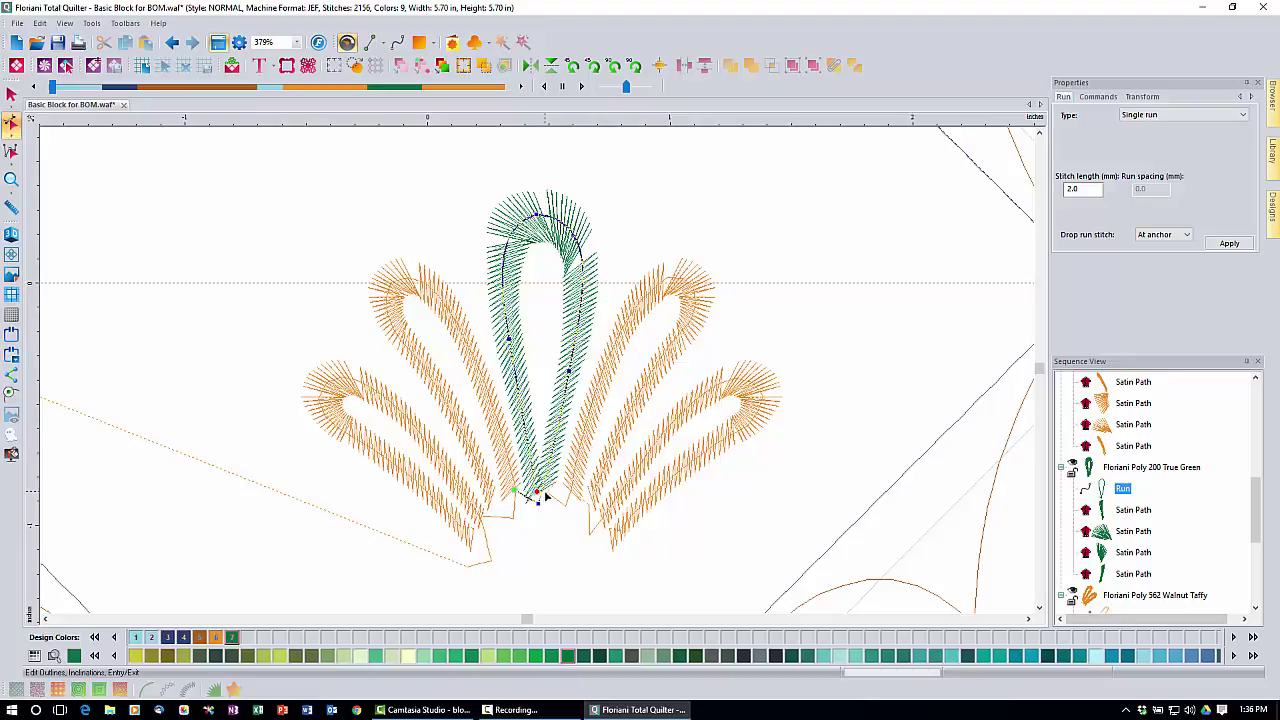
{"action": "right_click", "coordinate": [546, 496]}
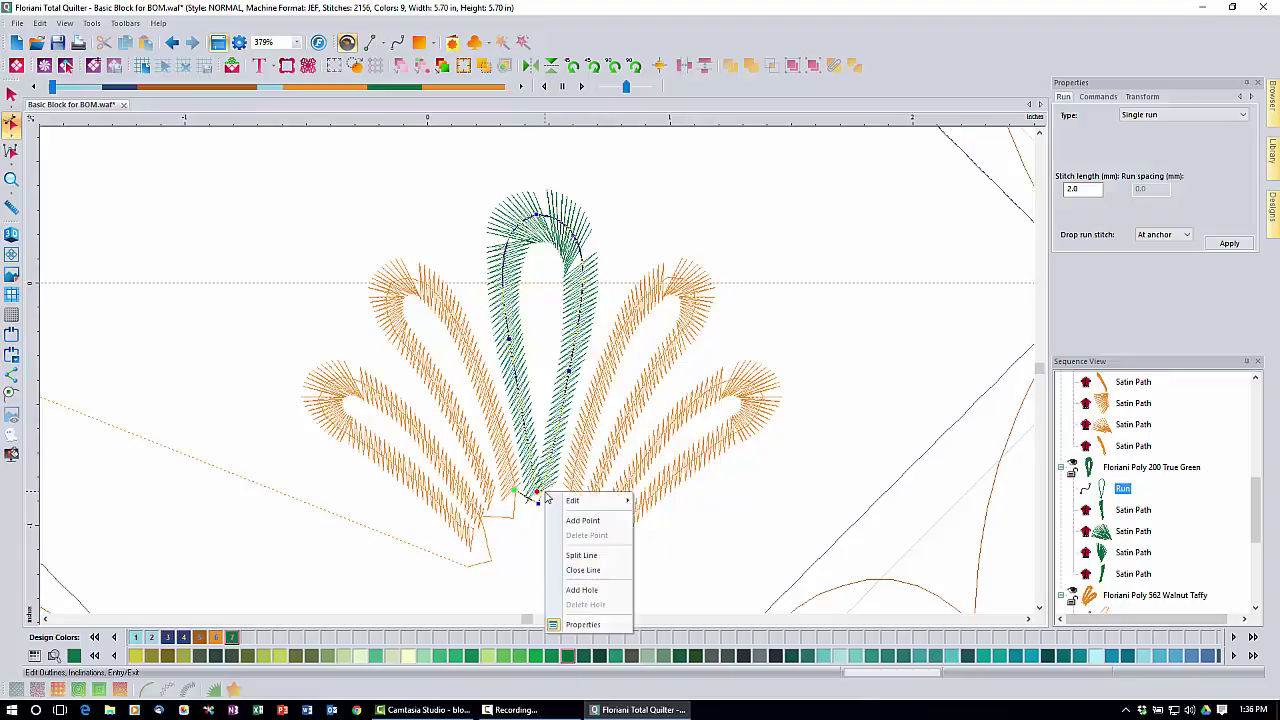
{"action": "left_click", "coordinate": [593, 554]}
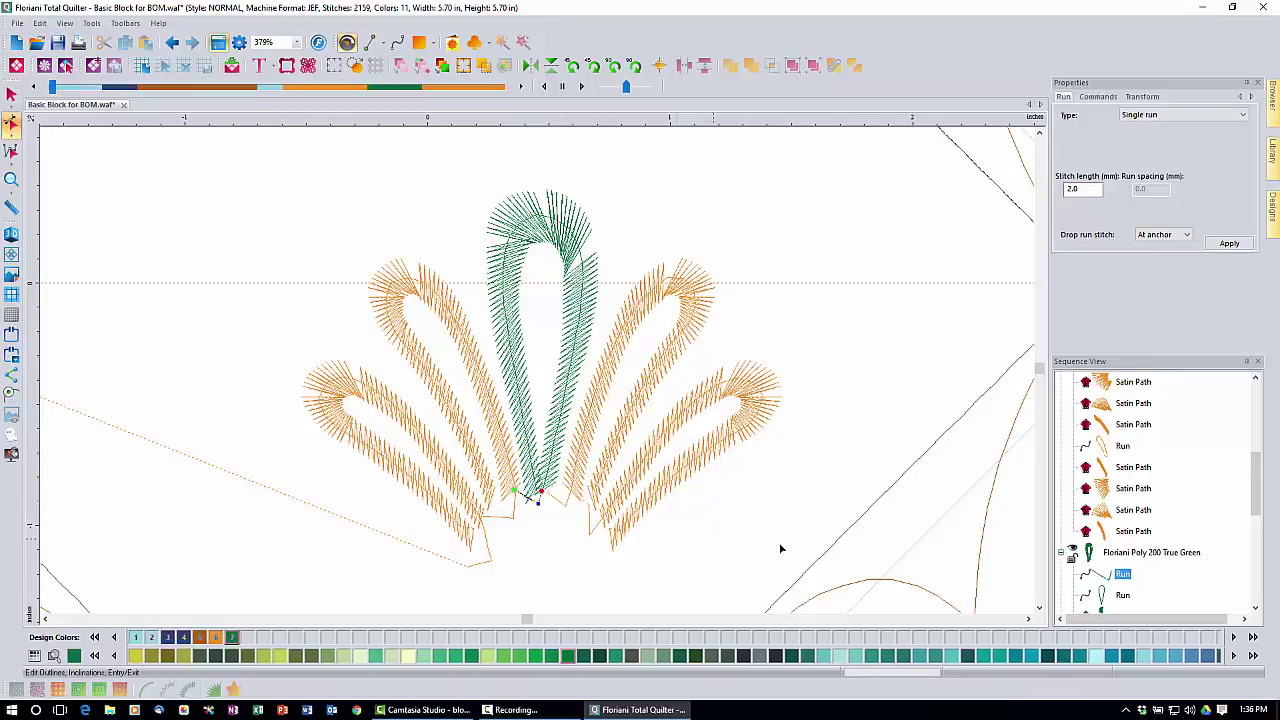
{"action": "left_click", "coordinate": [1124, 574]}
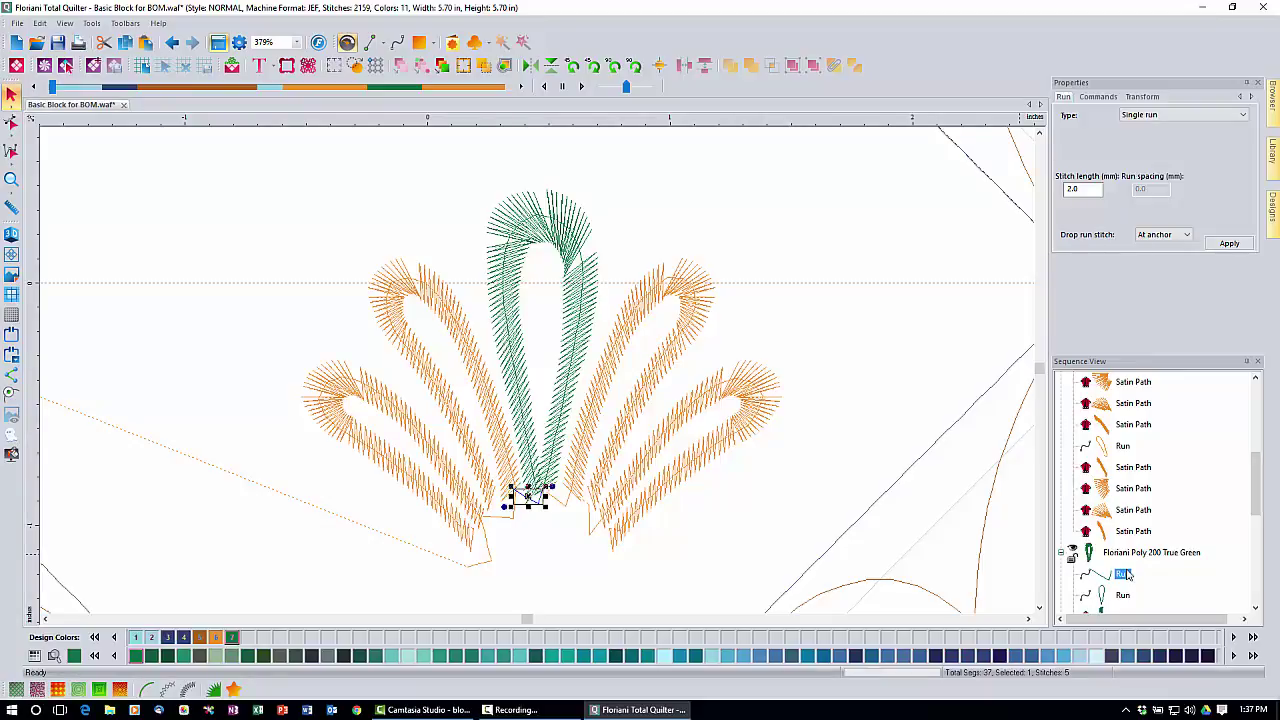
{"action": "left_click", "coordinate": [104, 43]}
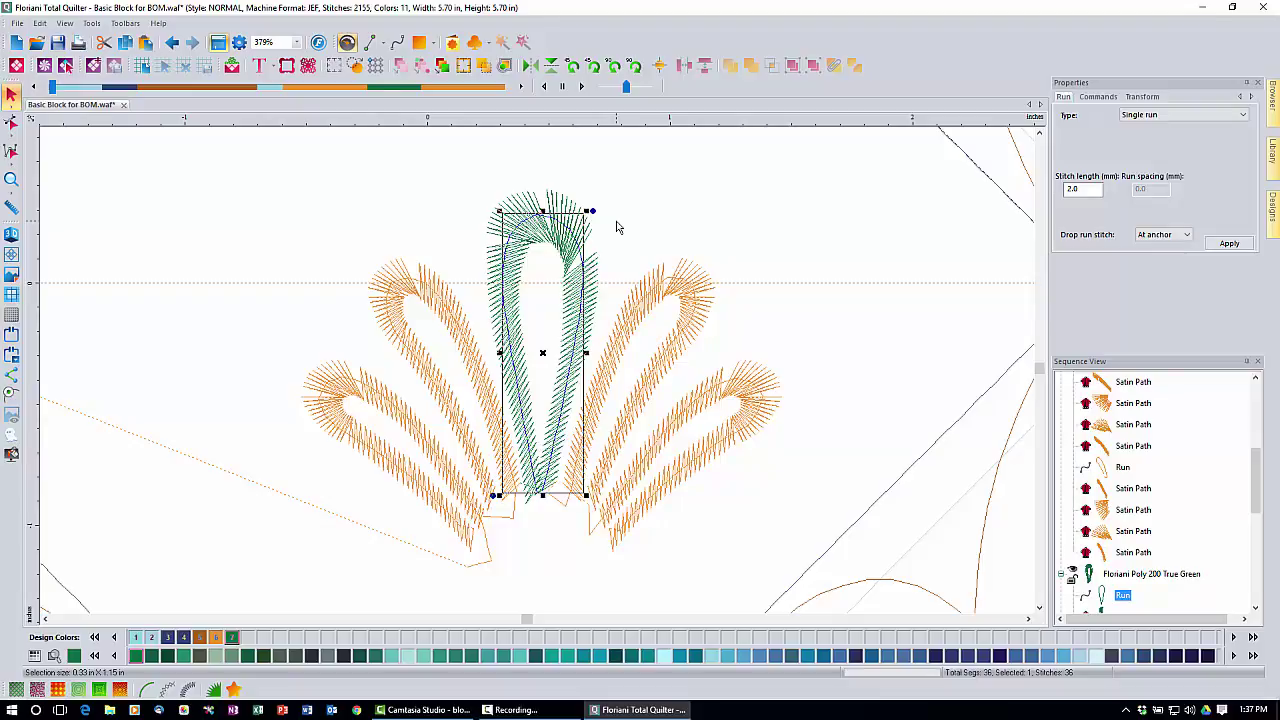
Step: Open the Satin Path on the green petal's left side for shape editing, limited to its outlines
{"action": "left_click", "coordinate": [1255, 606]}
{"action": "left_click", "coordinate": [1255, 606]}
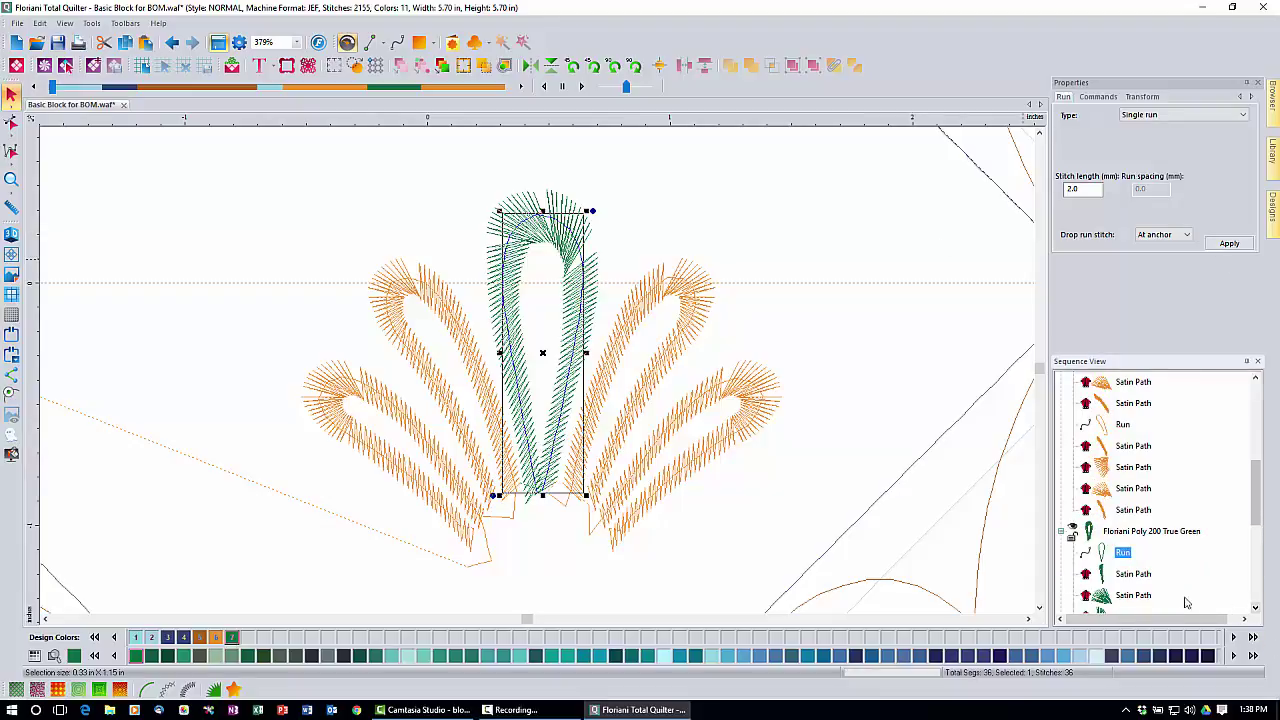
{"action": "left_click", "coordinate": [1134, 575]}
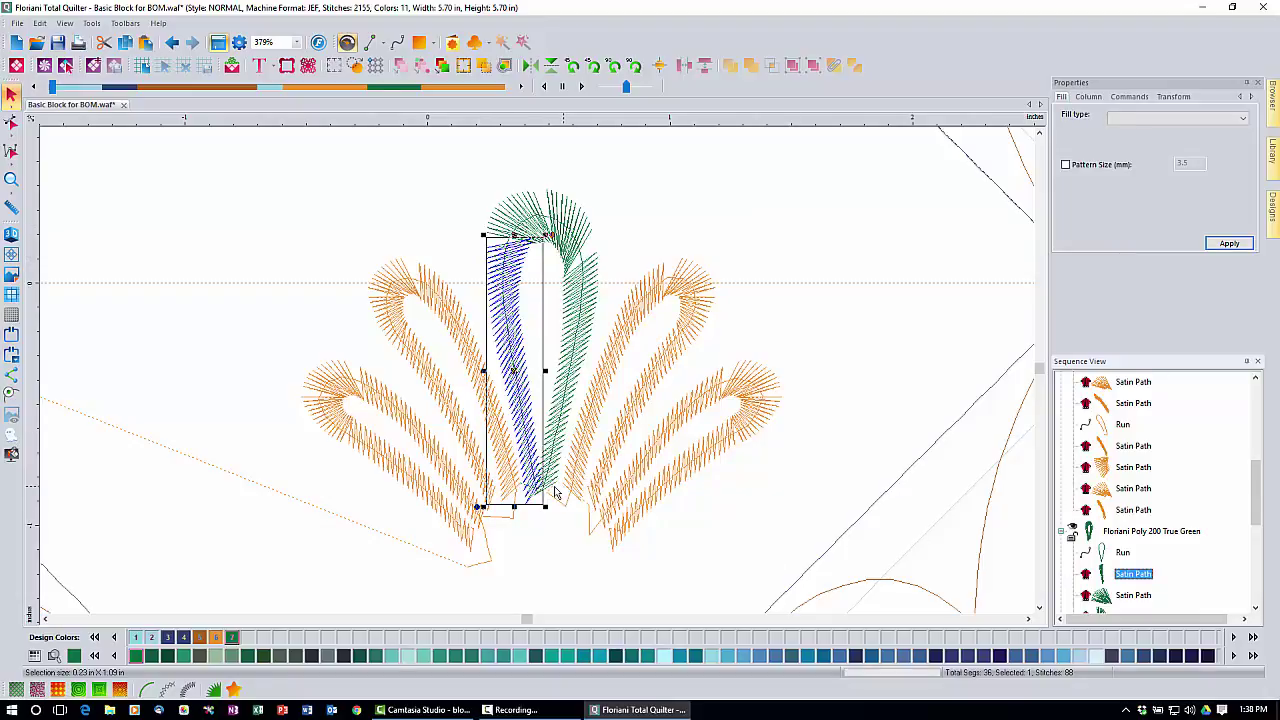
{"action": "left_click", "coordinate": [11, 121]}
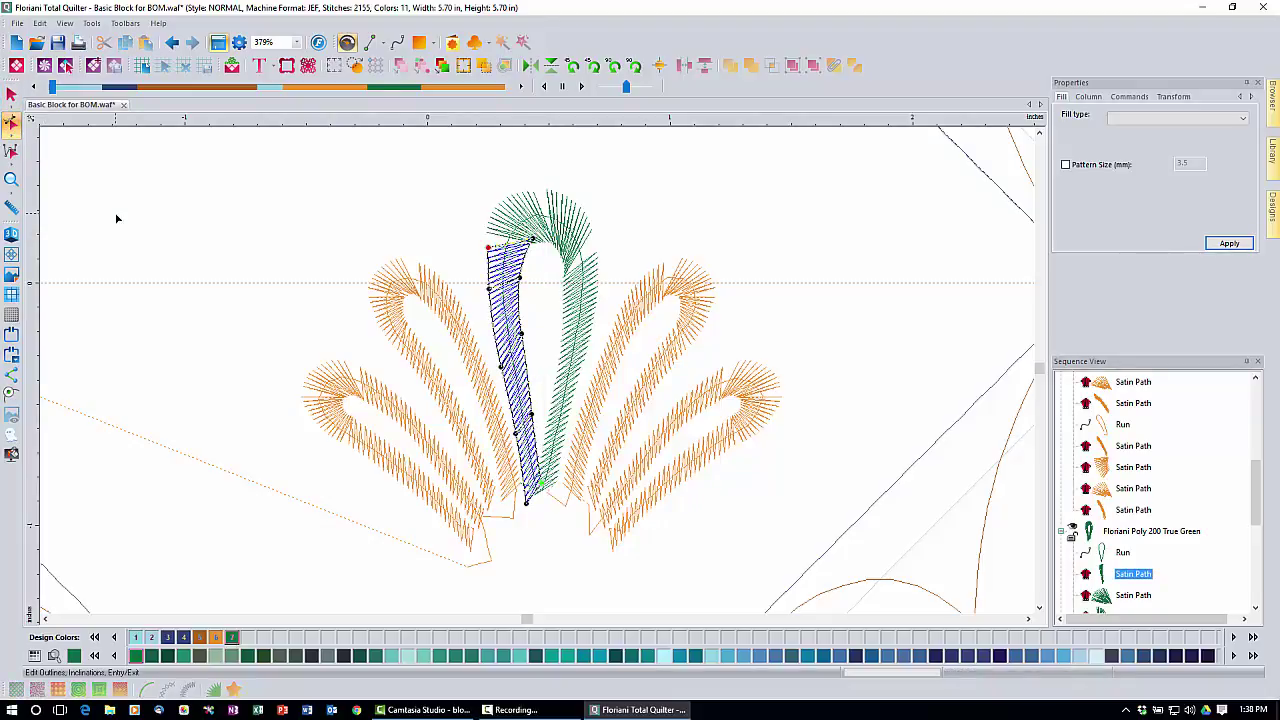
{"action": "right_click", "coordinate": [522, 284]}
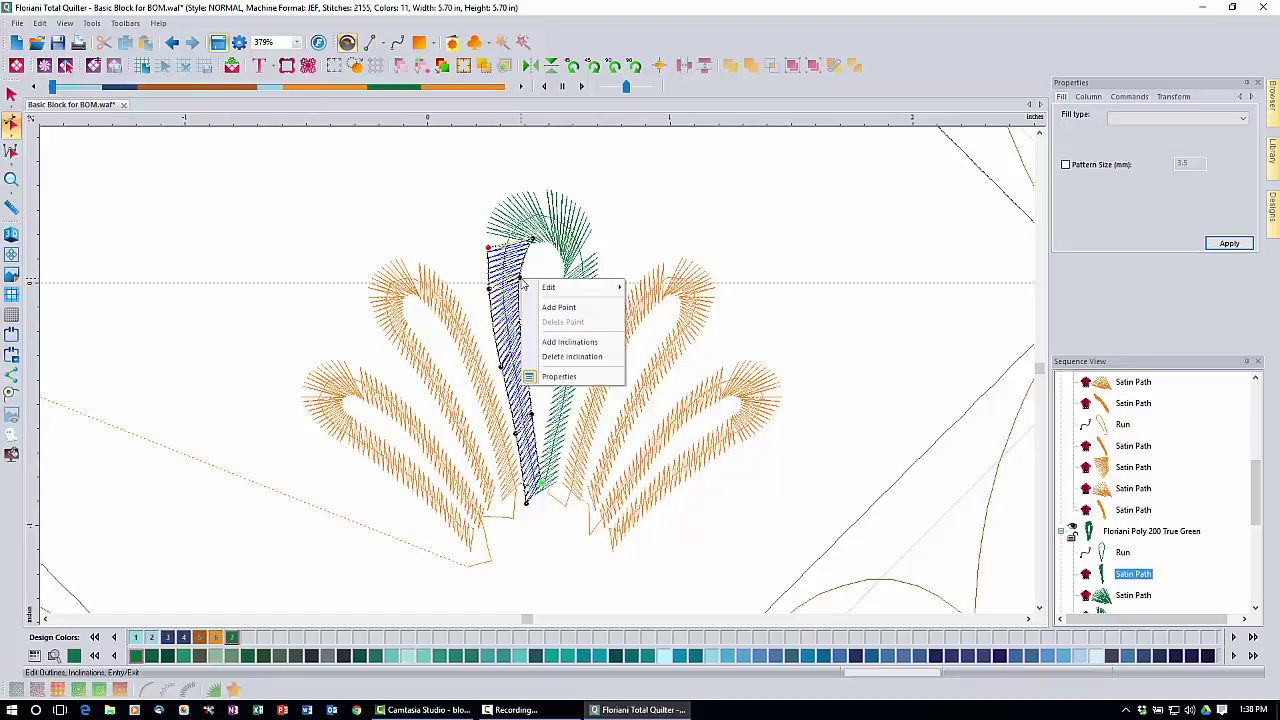
{"action": "mouse_move", "coordinate": [545, 288]}
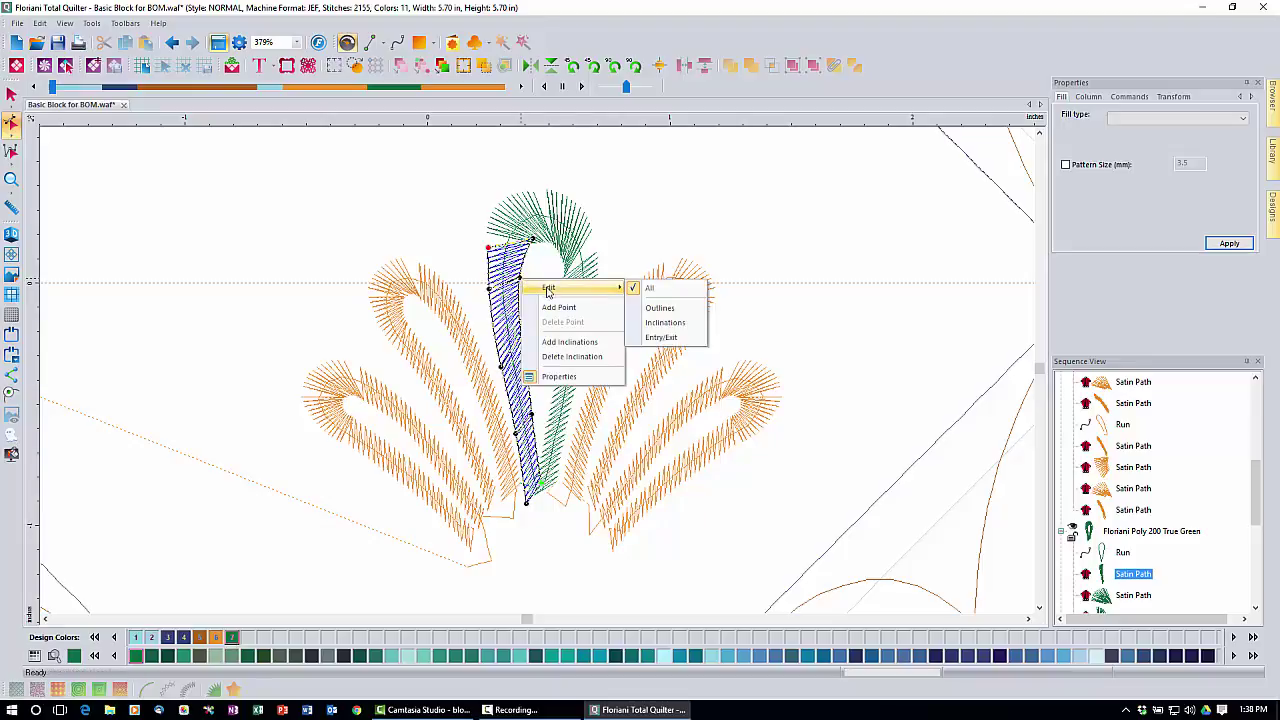
{"action": "left_click", "coordinate": [660, 307]}
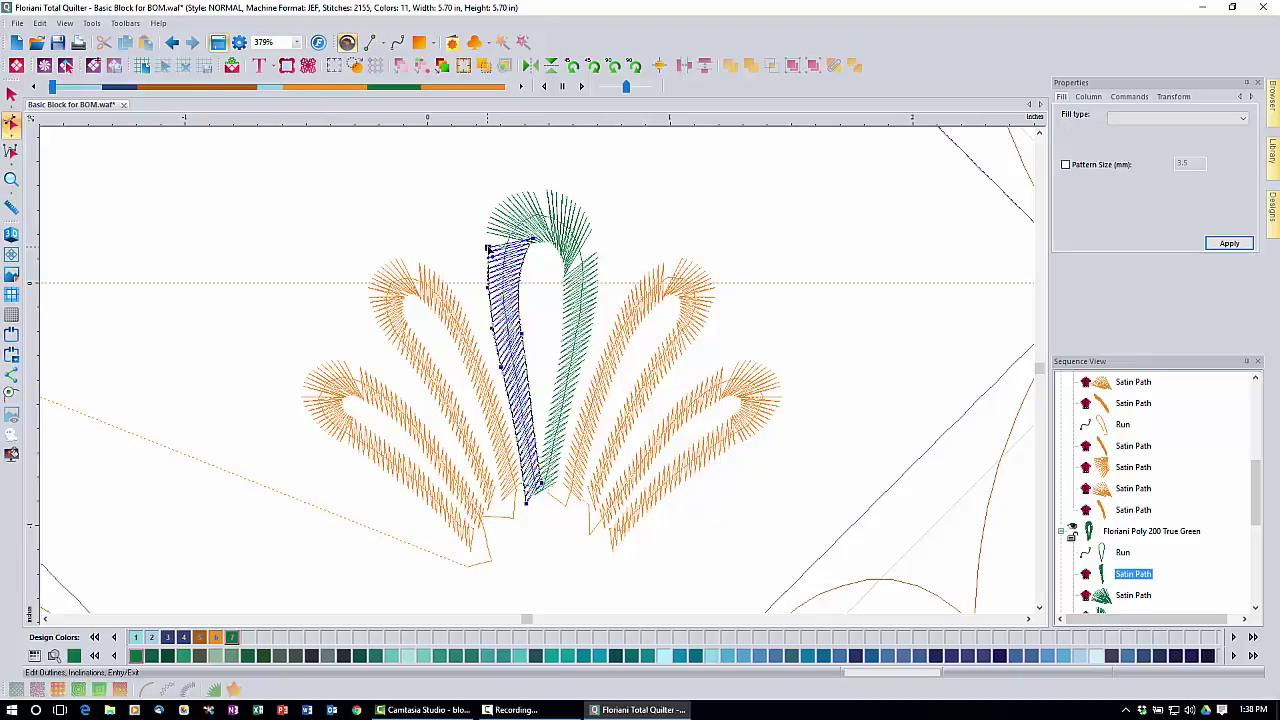
Step: Reshape the left Satin Path by adjusting its upper corners, moving its lower inner point to the petal's base and bowing the outer edge outward
{"action": "left_click_drag", "start_coordinate": [489, 249], "coordinate": [485, 235]}
{"action": "left_click_drag", "start_coordinate": [533, 241], "coordinate": [531, 246]}
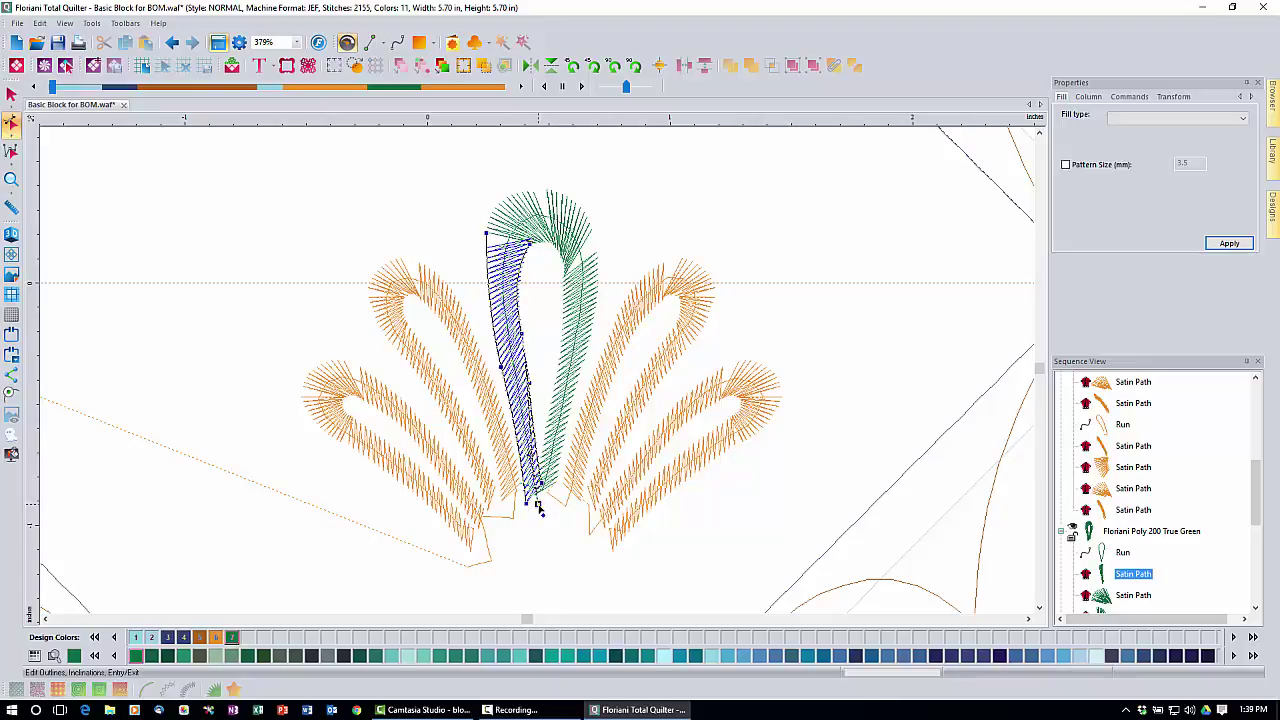
{"action": "left_click", "coordinate": [537, 505]}
{"action": "left_click", "coordinate": [487, 236]}
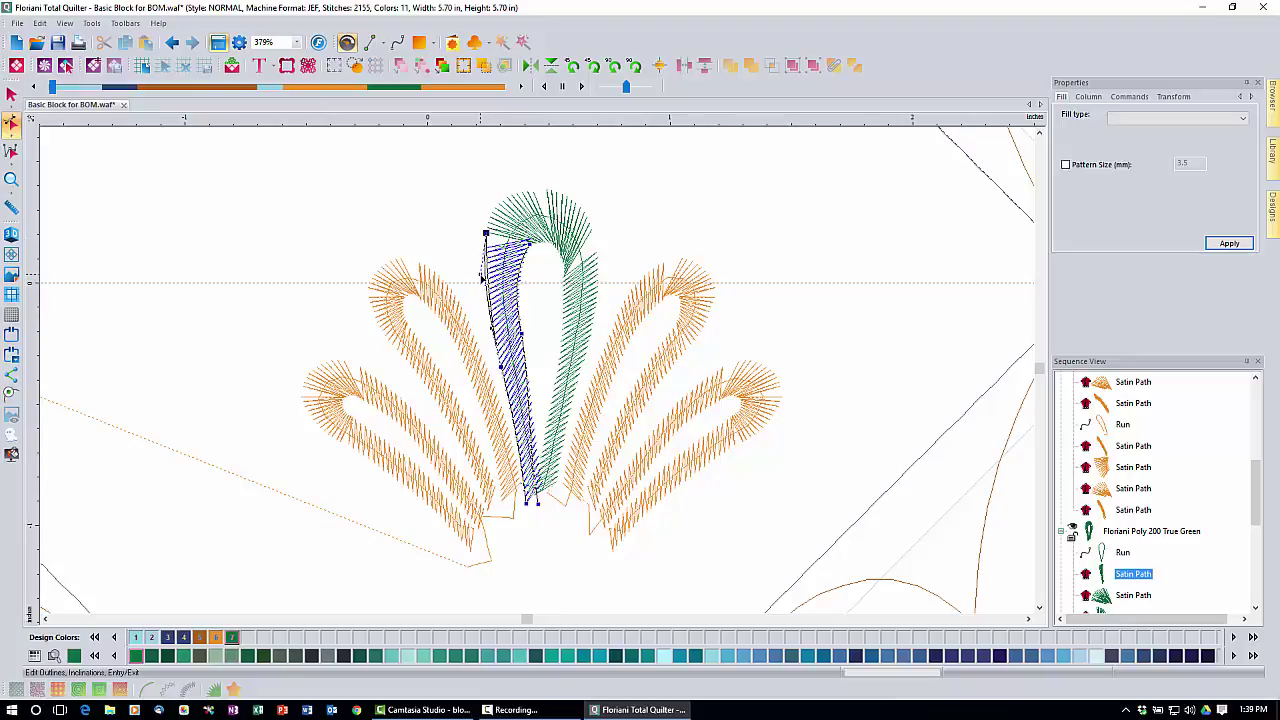
{"action": "left_click_drag", "start_coordinate": [481, 279], "coordinate": [477, 278]}
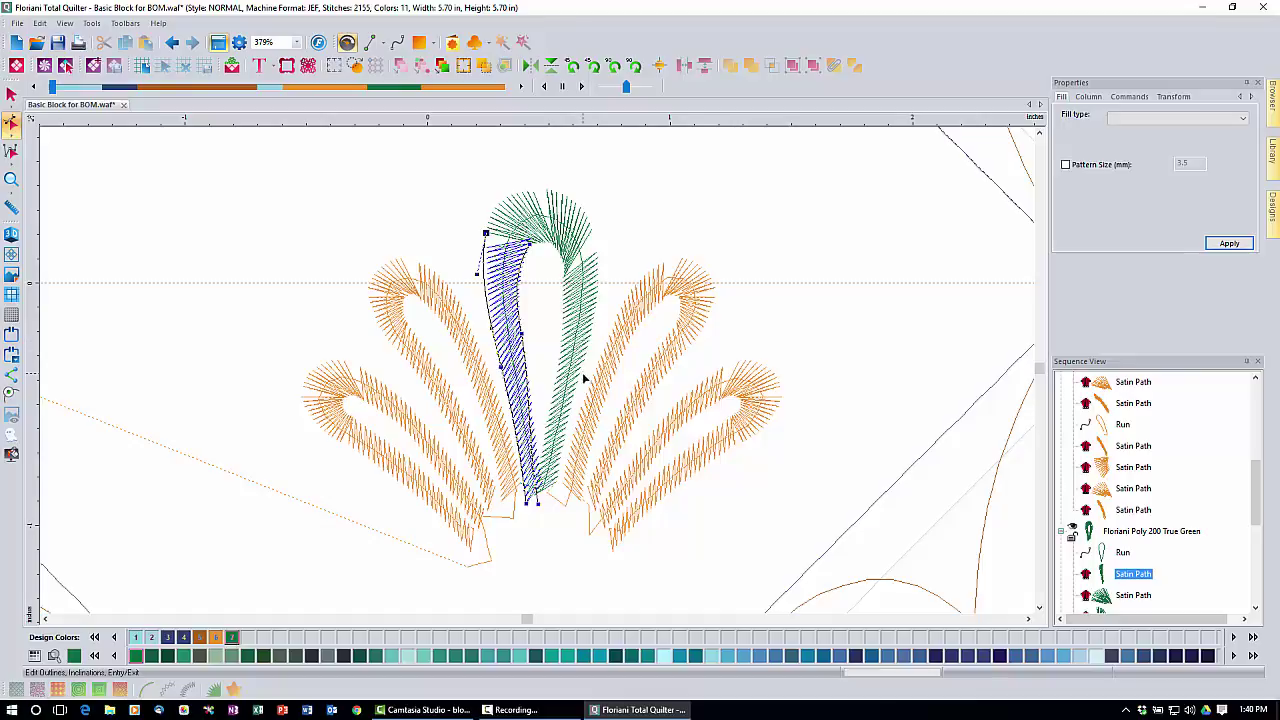
{"action": "left_click", "coordinate": [539, 504]}
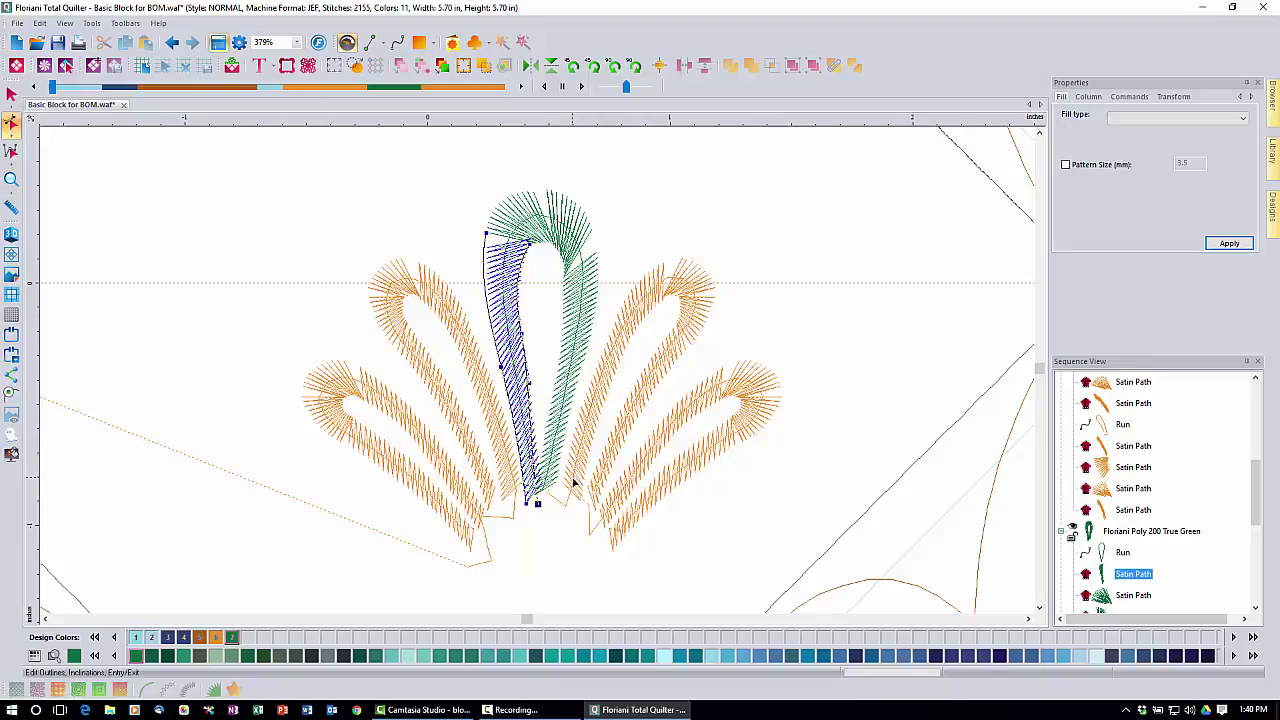
Step: Apply the new outline to the left Satin Path, adjust its stitch inclinations and clear the selection
{"action": "left_click", "coordinate": [11, 93]}
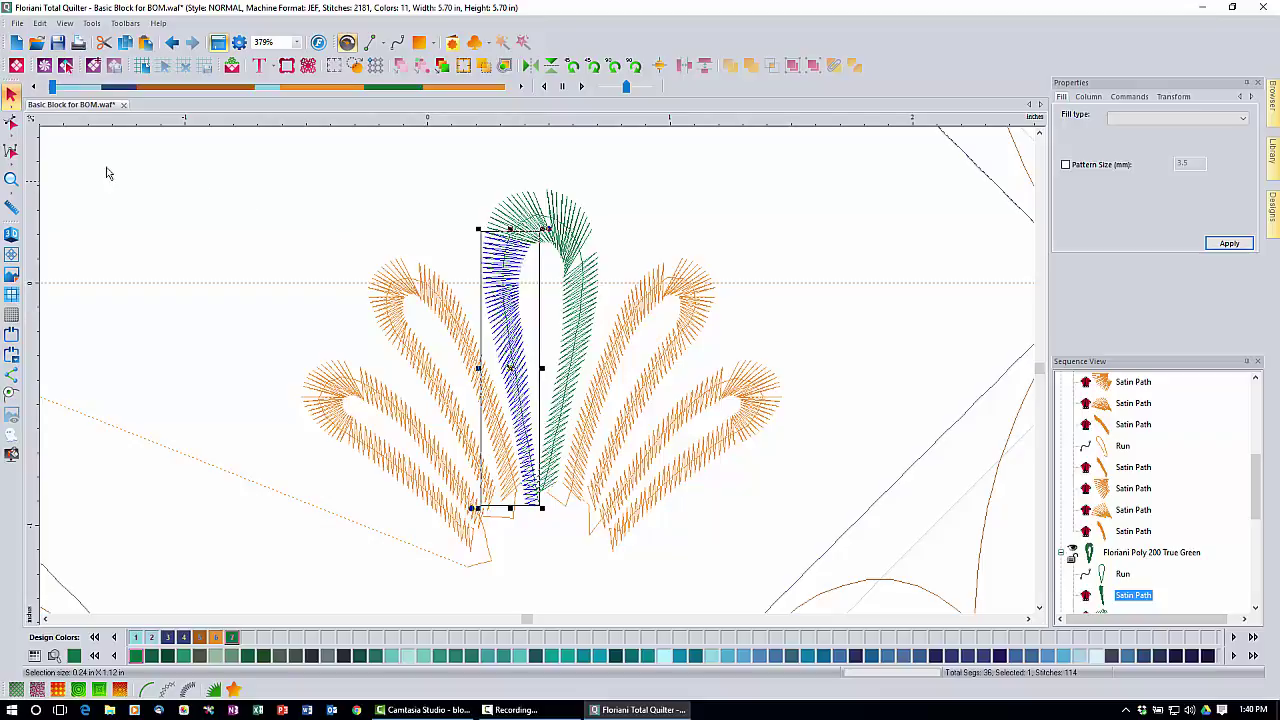
{"action": "left_click", "coordinate": [12, 122]}
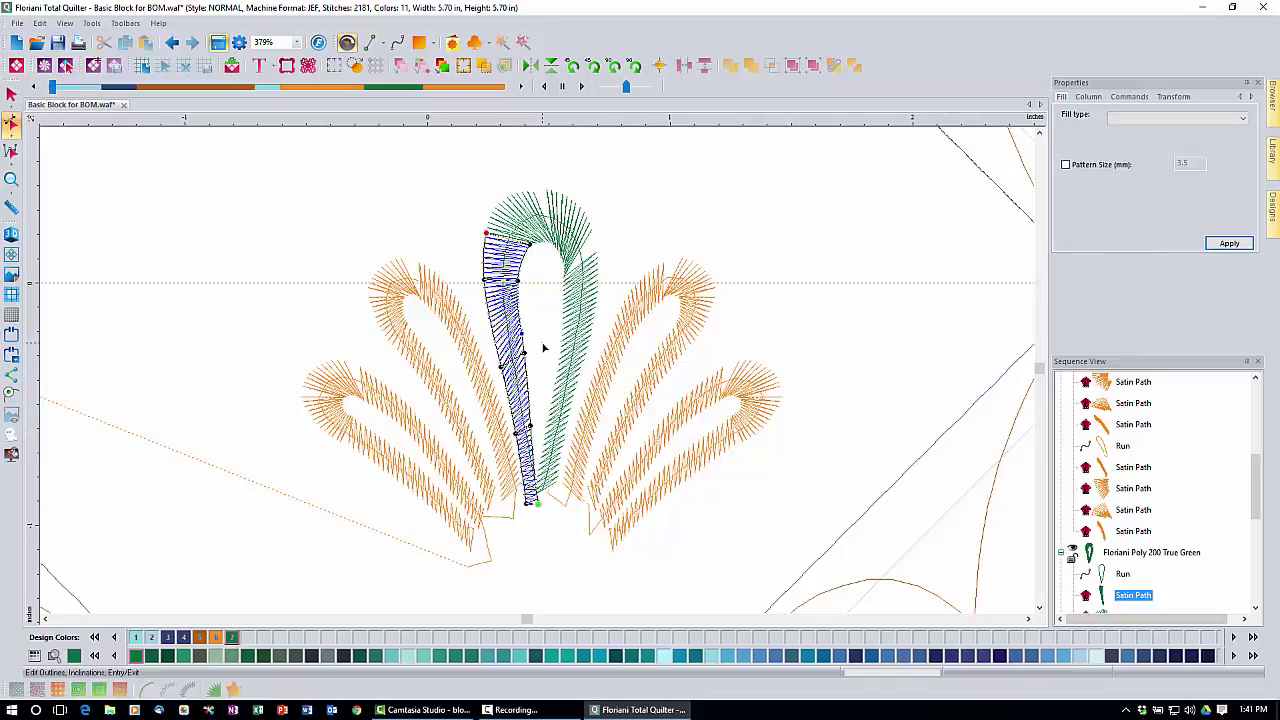
{"action": "key", "text": "Escape"}
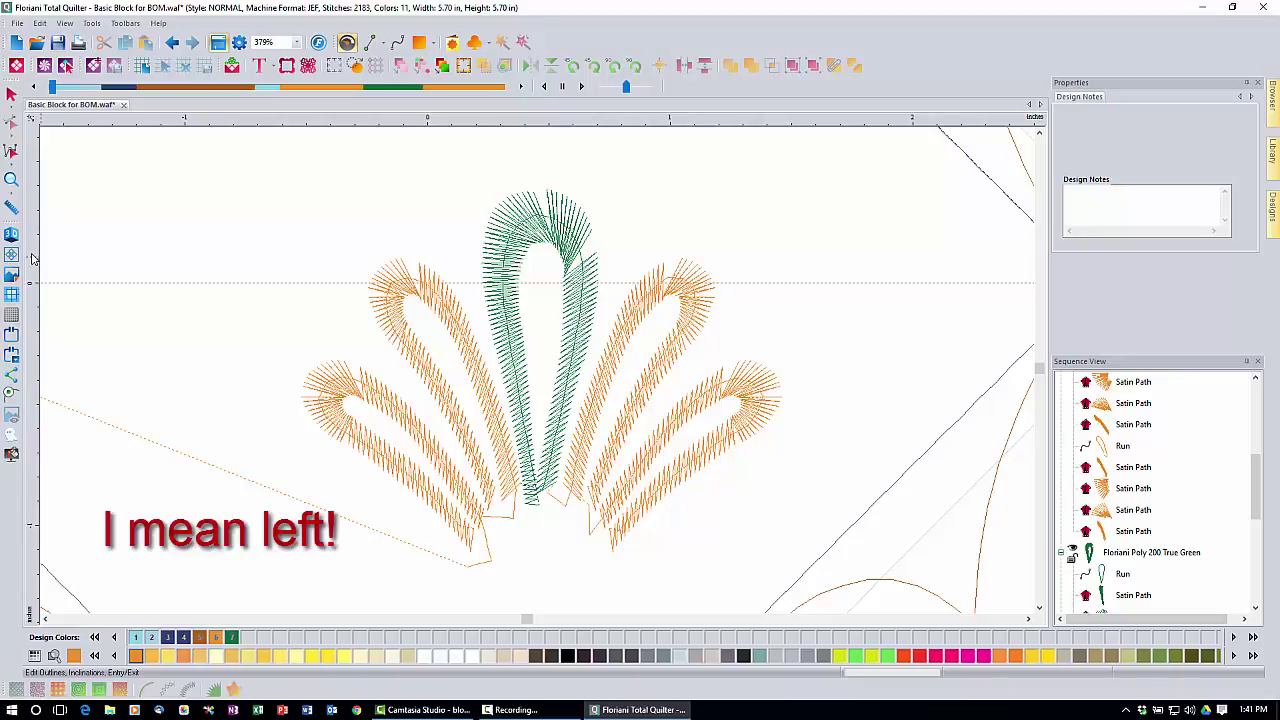
Step: Place a vertical guide through the green petal's center and open the upper left Satin Path for editing, limited to its outlines
{"action": "left_click_drag", "start_coordinate": [31, 259], "coordinate": [538, 243]}
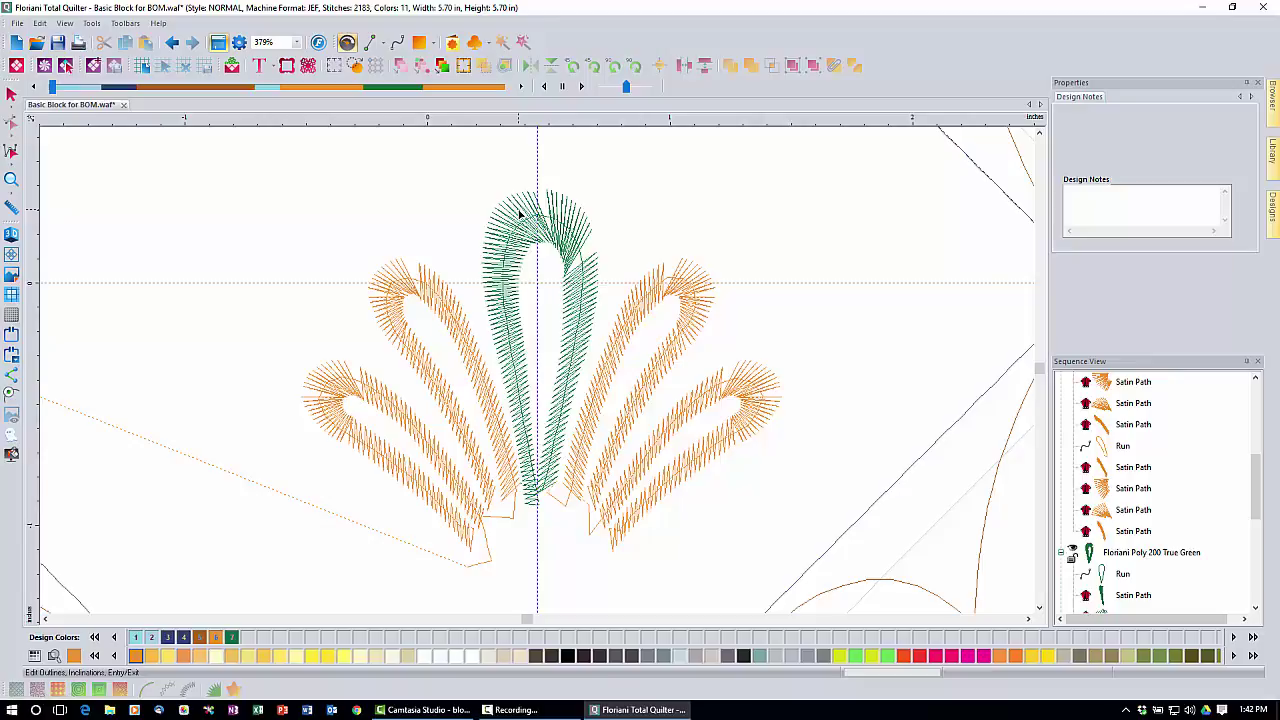
{"action": "left_click", "coordinate": [1256, 609]}
{"action": "left_click", "coordinate": [1256, 609]}
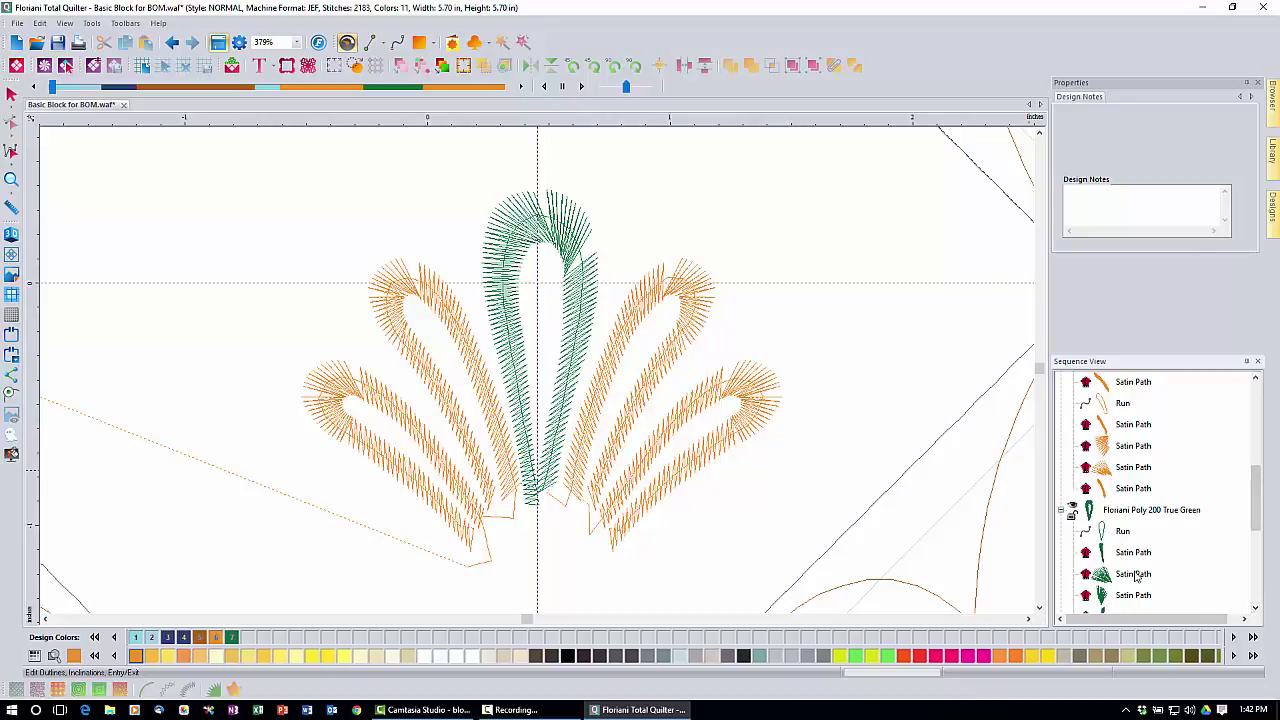
{"action": "left_click", "coordinate": [1134, 574]}
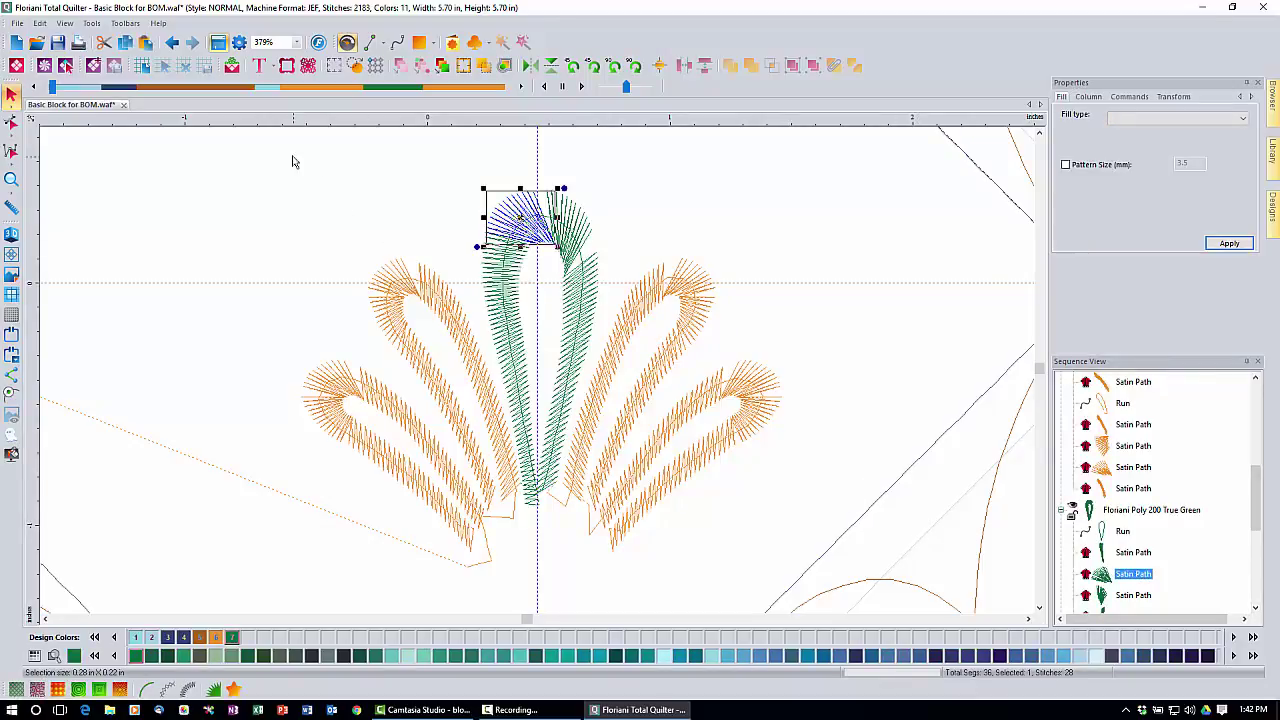
{"action": "left_click", "coordinate": [11, 121]}
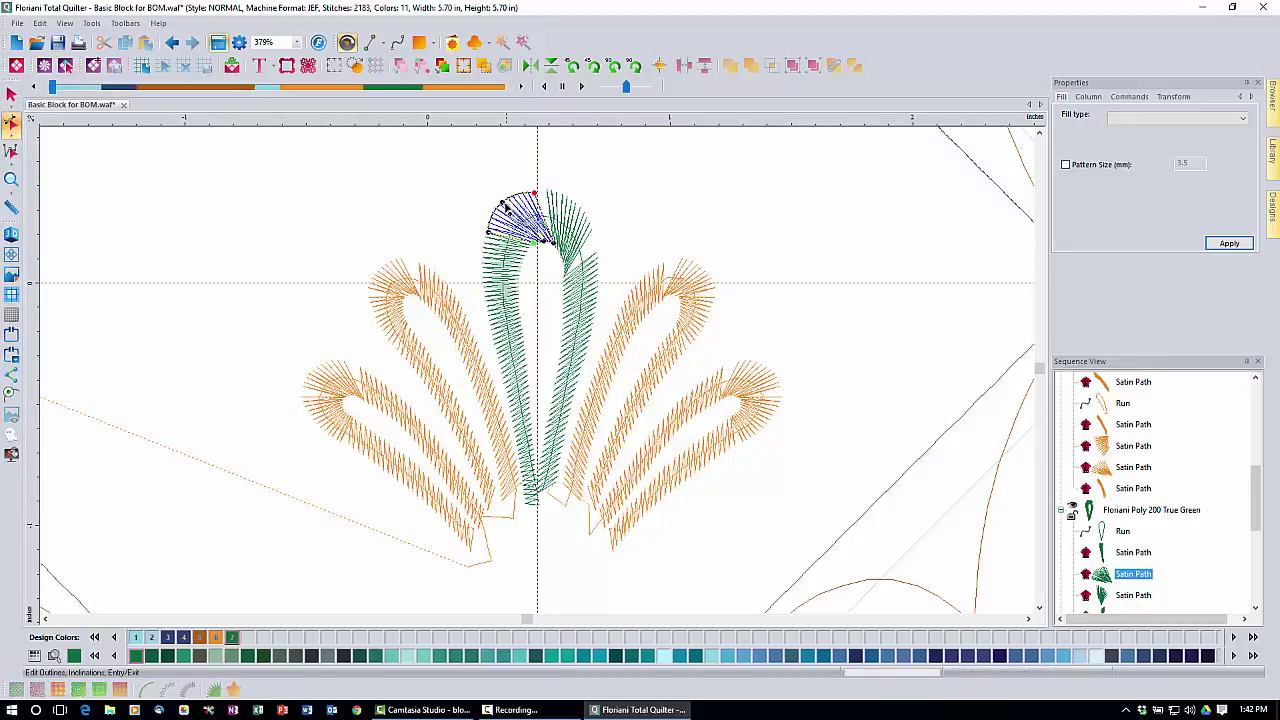
{"action": "right_click", "coordinate": [503, 205]}
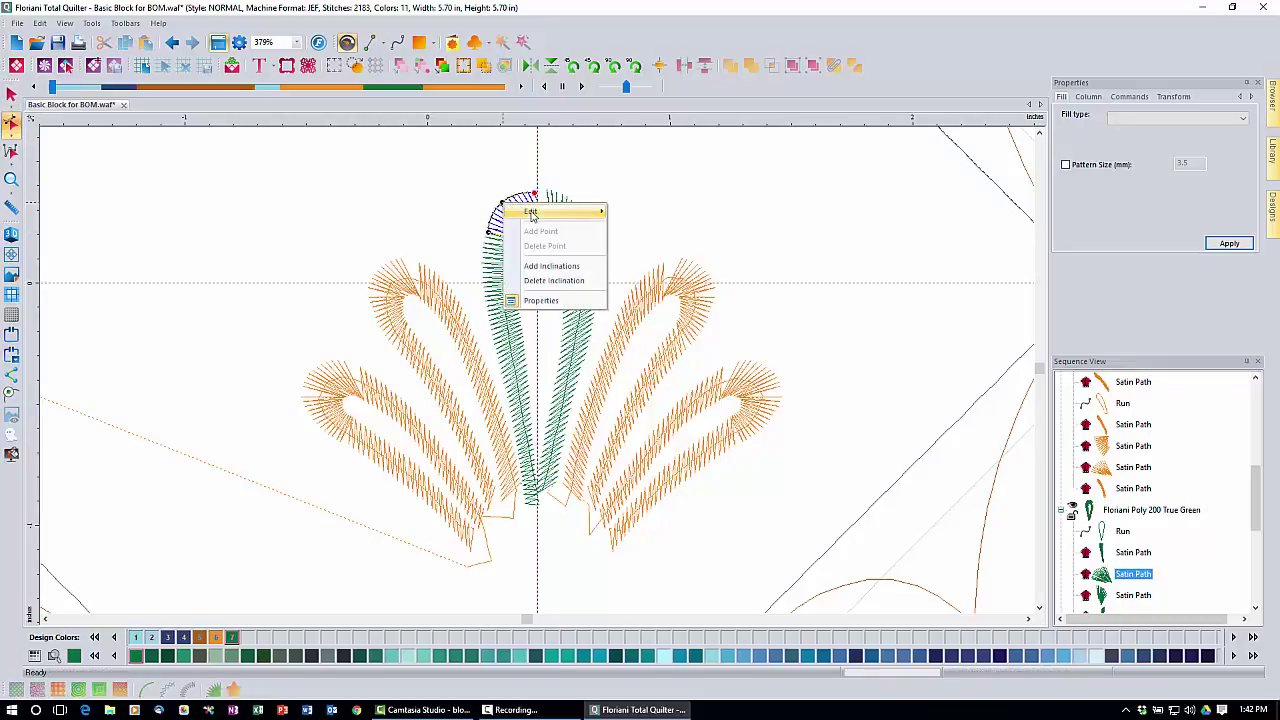
{"action": "mouse_move", "coordinate": [538, 212]}
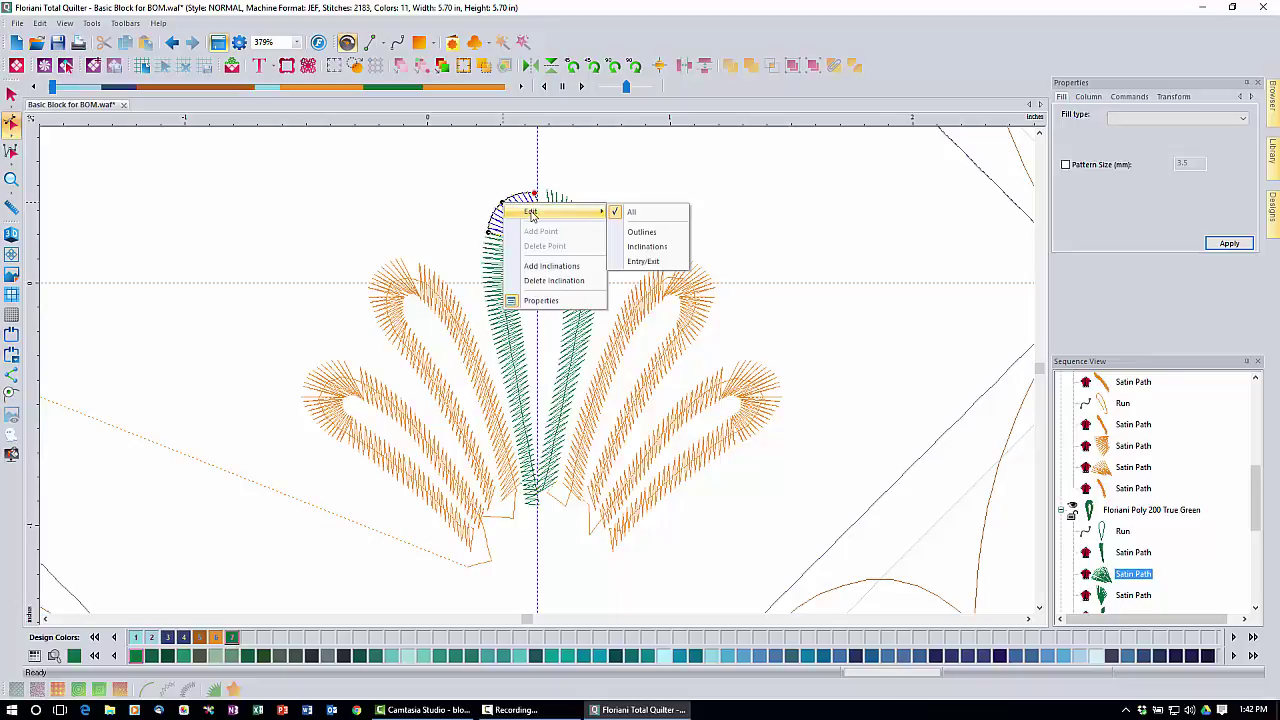
{"action": "left_click", "coordinate": [642, 232]}
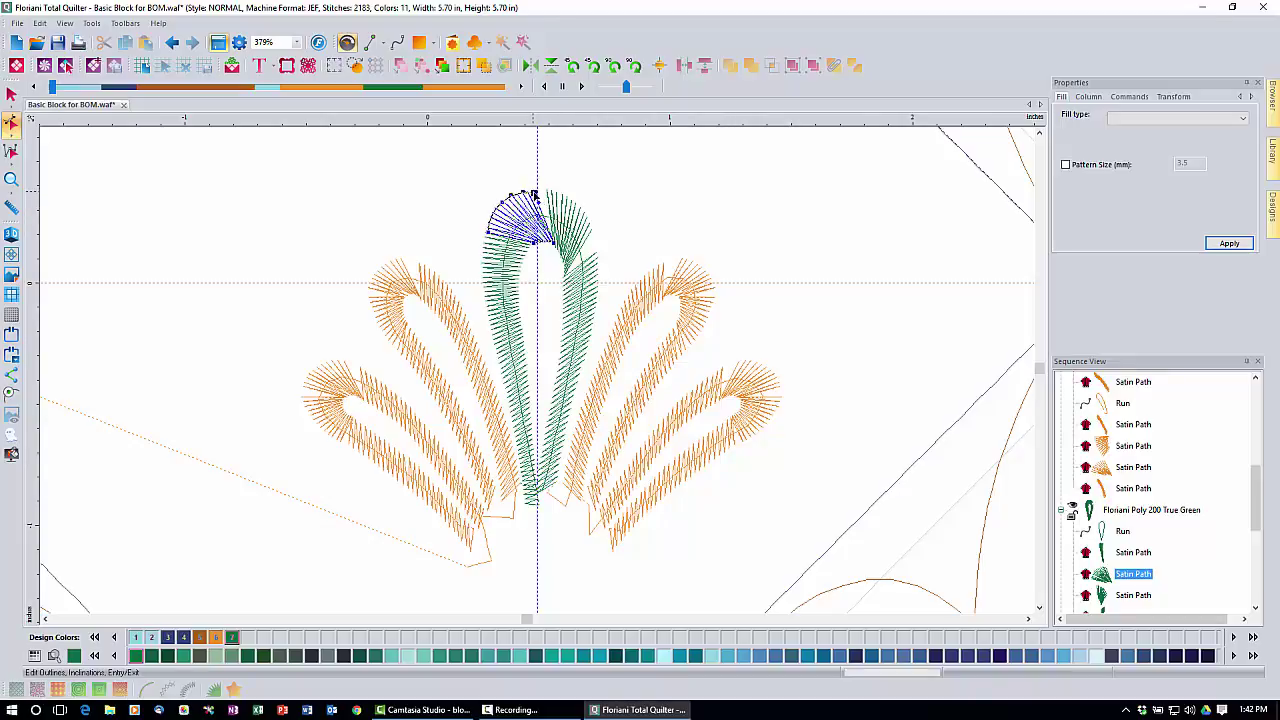
Step: Align the upper left Satin Path's outer and inner end points with the vertical guide, apply the new shape and reopen it for editing
{"action": "left_click", "coordinate": [535, 191]}
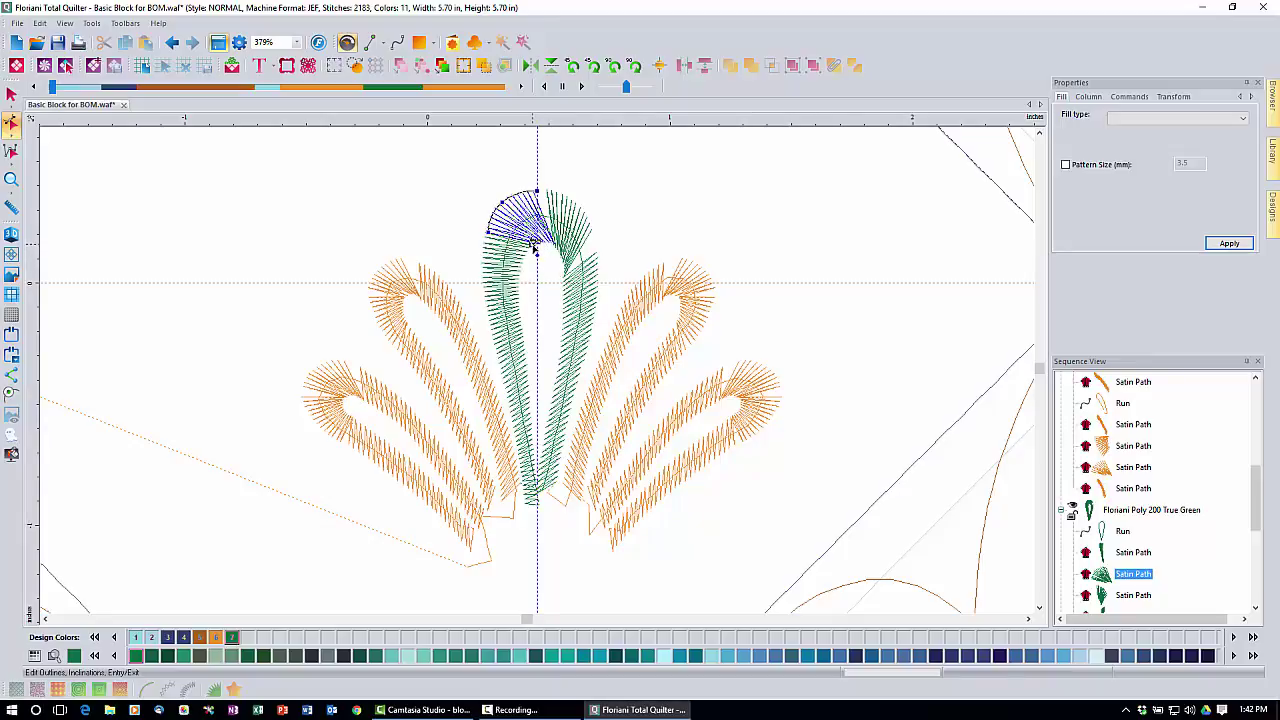
{"action": "left_click", "coordinate": [12, 95]}
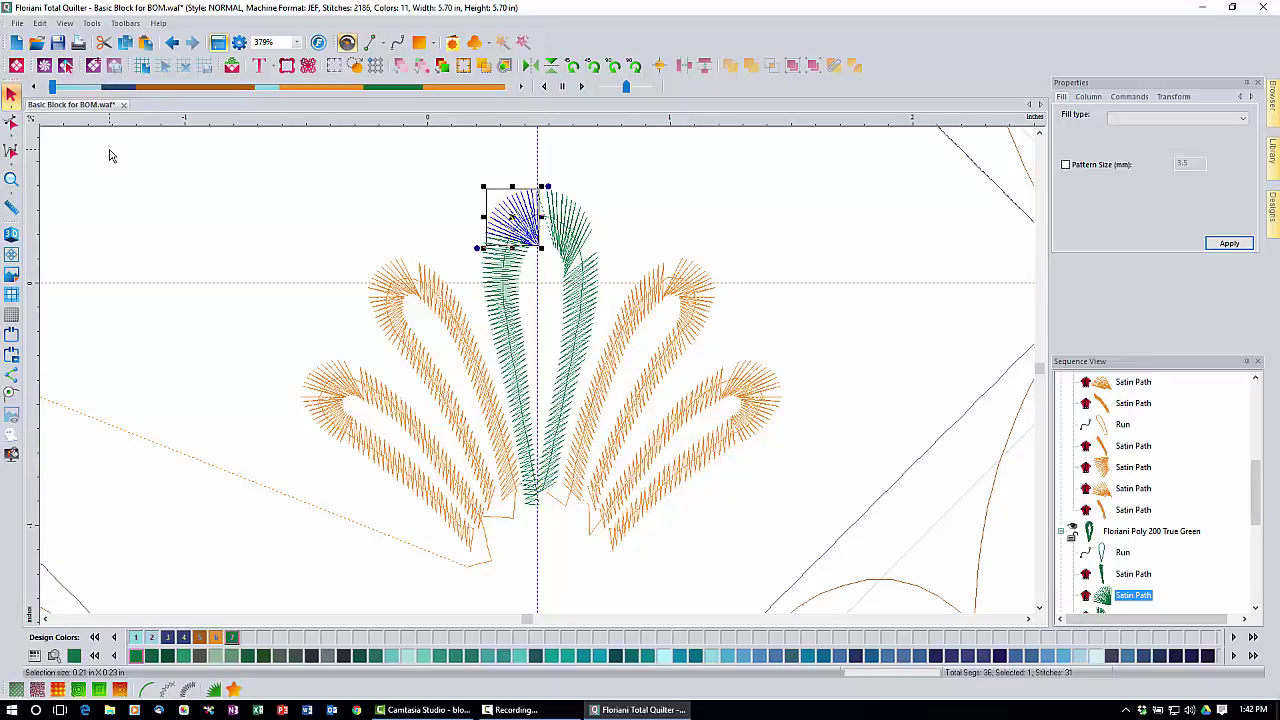
{"action": "left_click", "coordinate": [11, 124]}
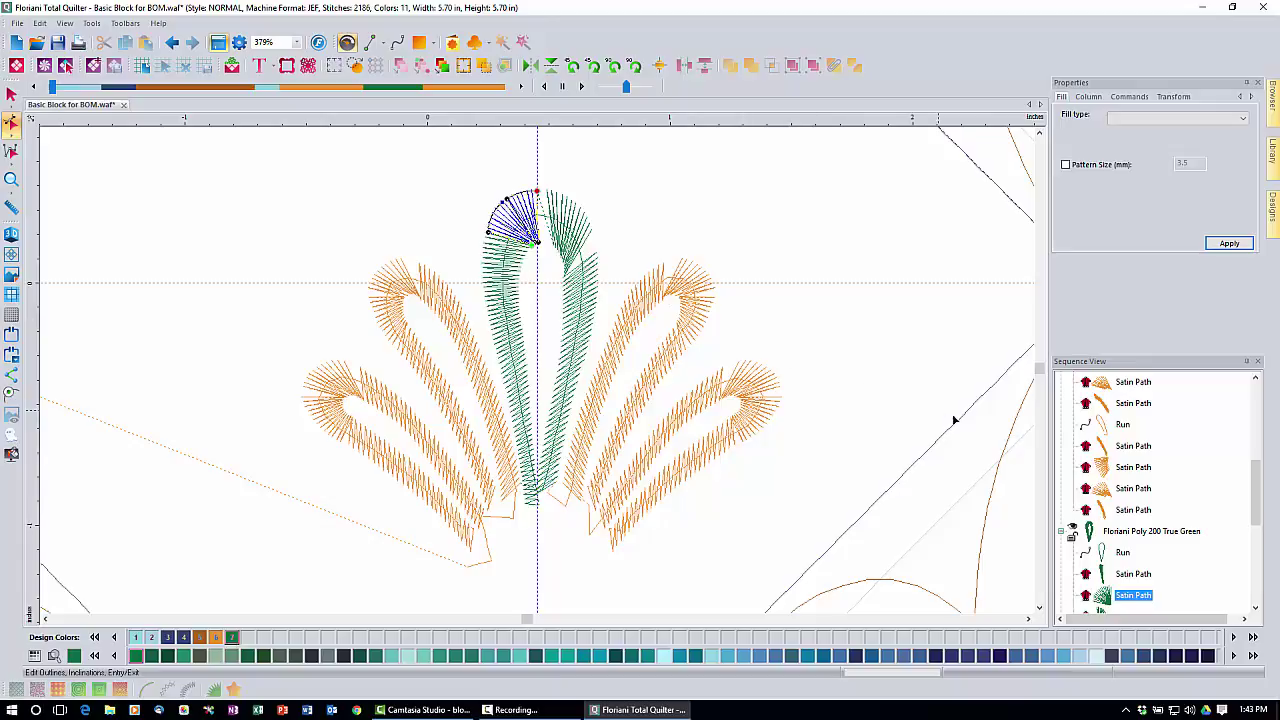
Step: Select the green petal's two right-side Satin Paths in the sequence and cut them from the design
{"action": "left_click", "coordinate": [1256, 608]}
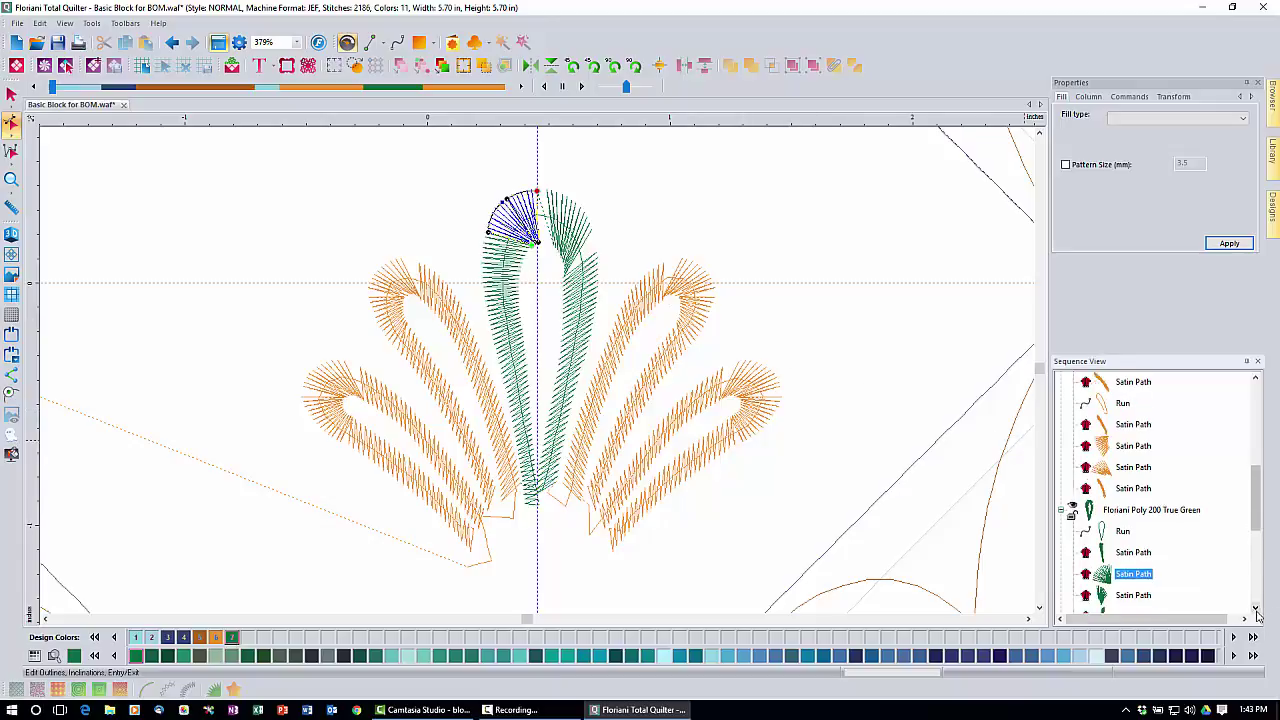
{"action": "left_click", "coordinate": [1256, 608]}
{"action": "left_click", "coordinate": [1136, 574]}
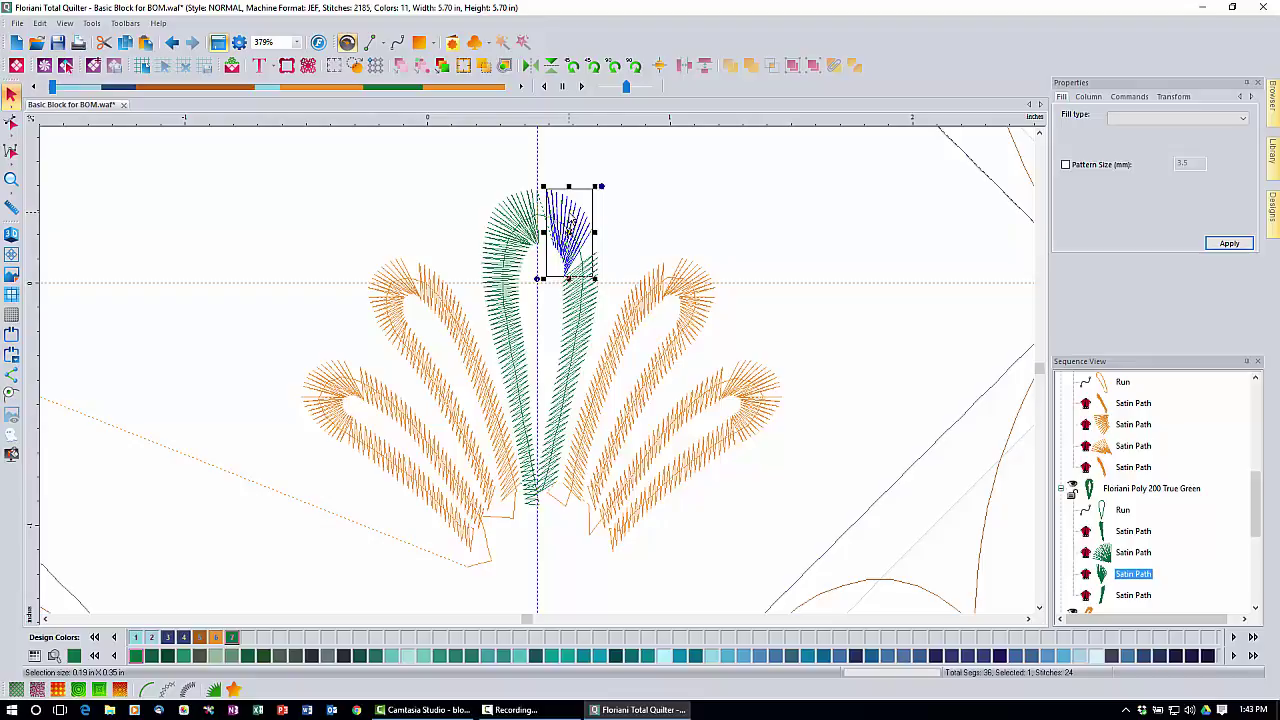
{"action": "left_click", "coordinate": [1133, 595], "text": "ctrl"}
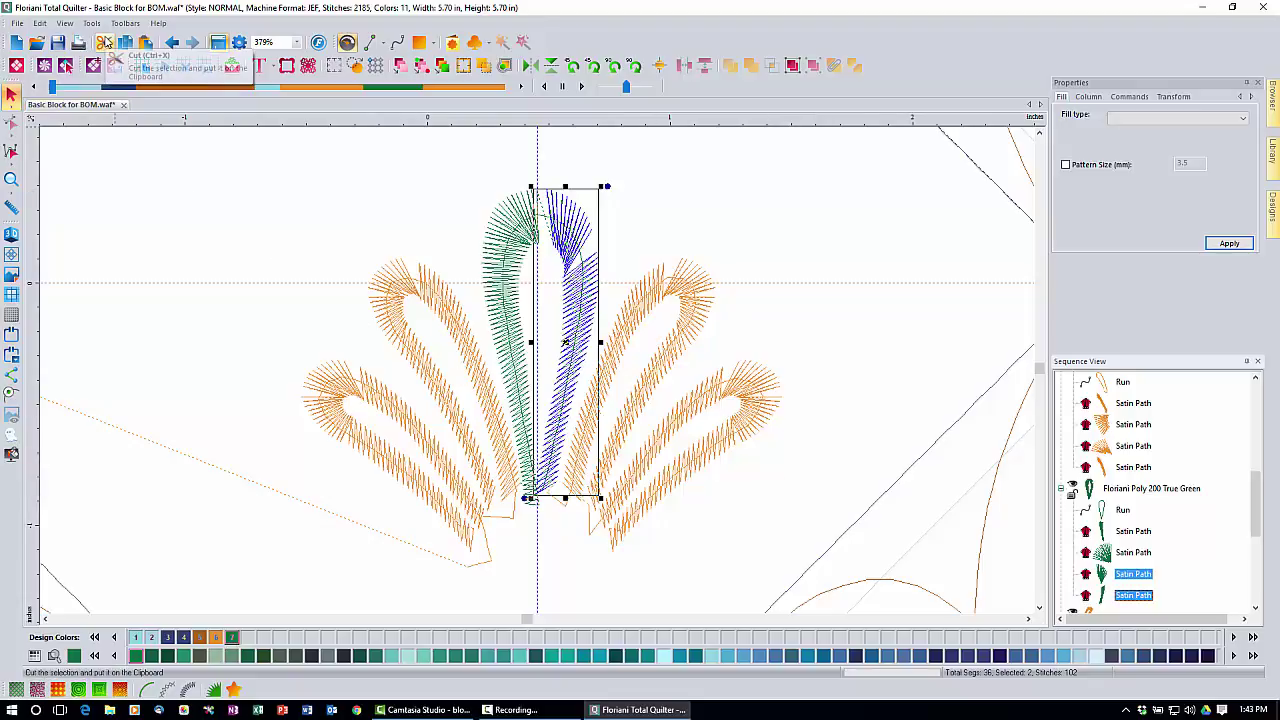
{"action": "left_click", "coordinate": [104, 42]}
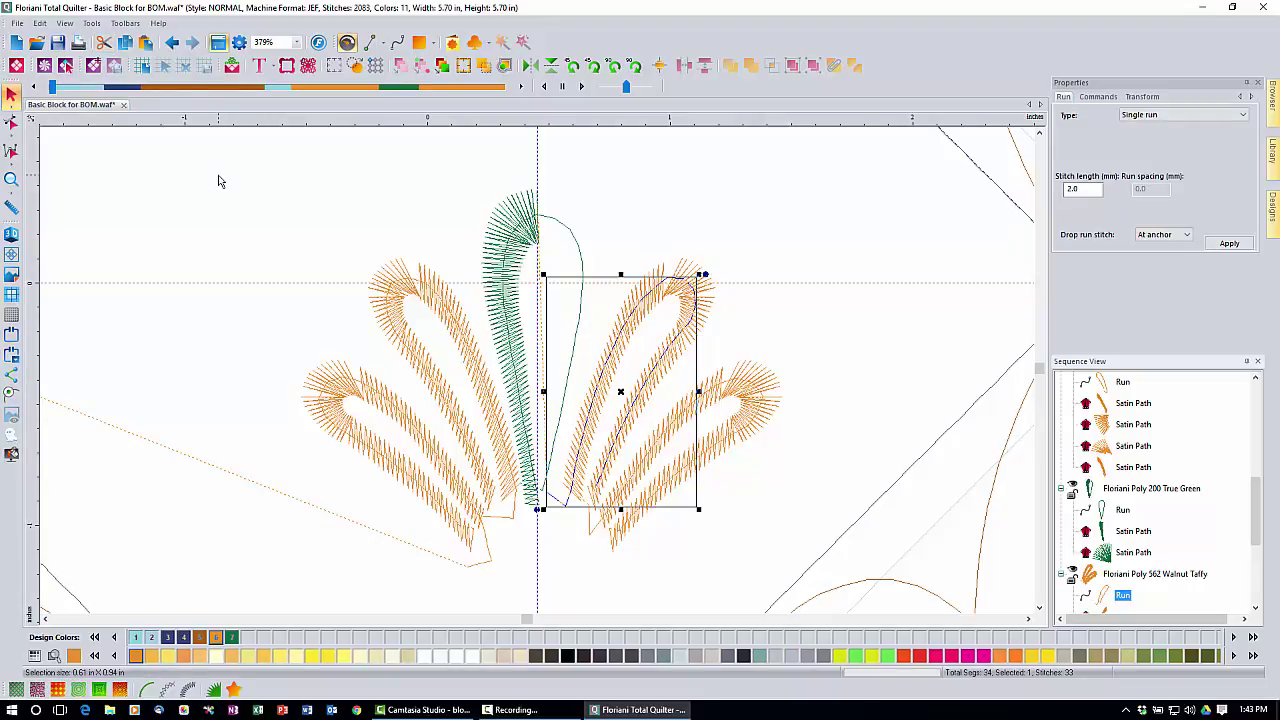
Step: Duplicate the green petal's two left Satin Paths, mirror the copy horizontally and move it against the center guide as the petal's right half
{"action": "left_click", "coordinate": [1140, 532]}
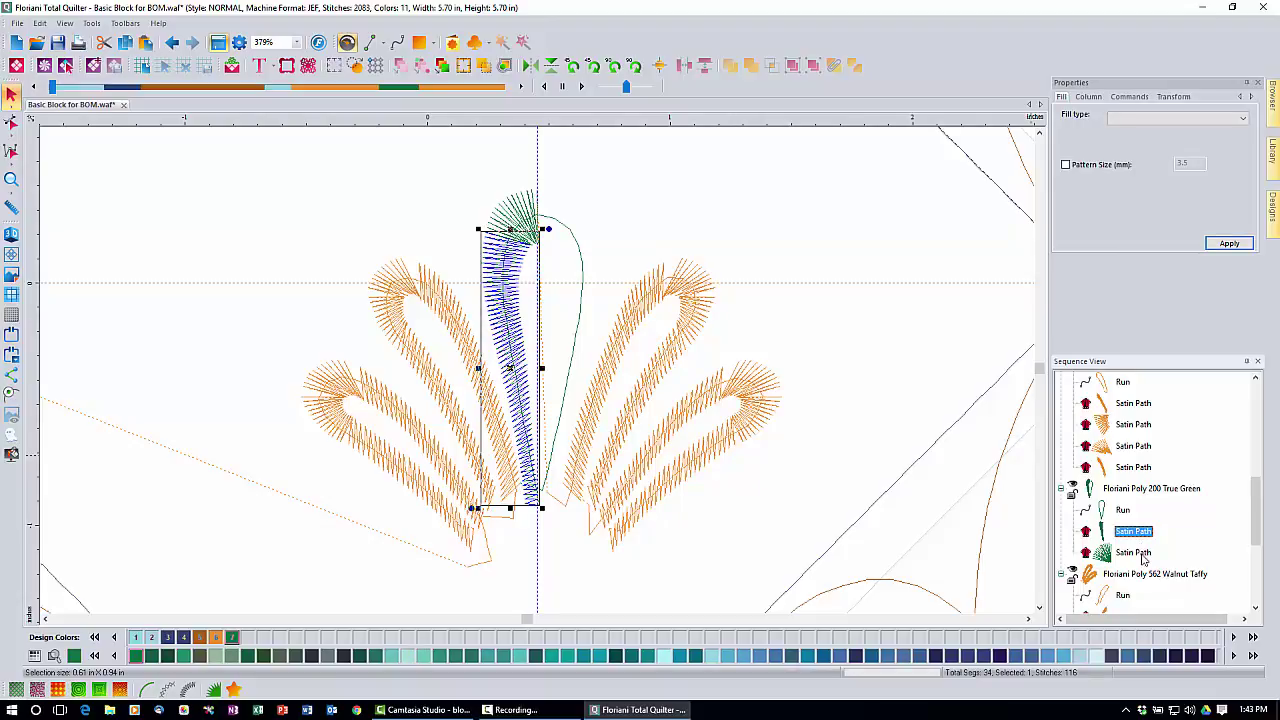
{"action": "left_click", "coordinate": [1143, 555], "text": "ctrl"}
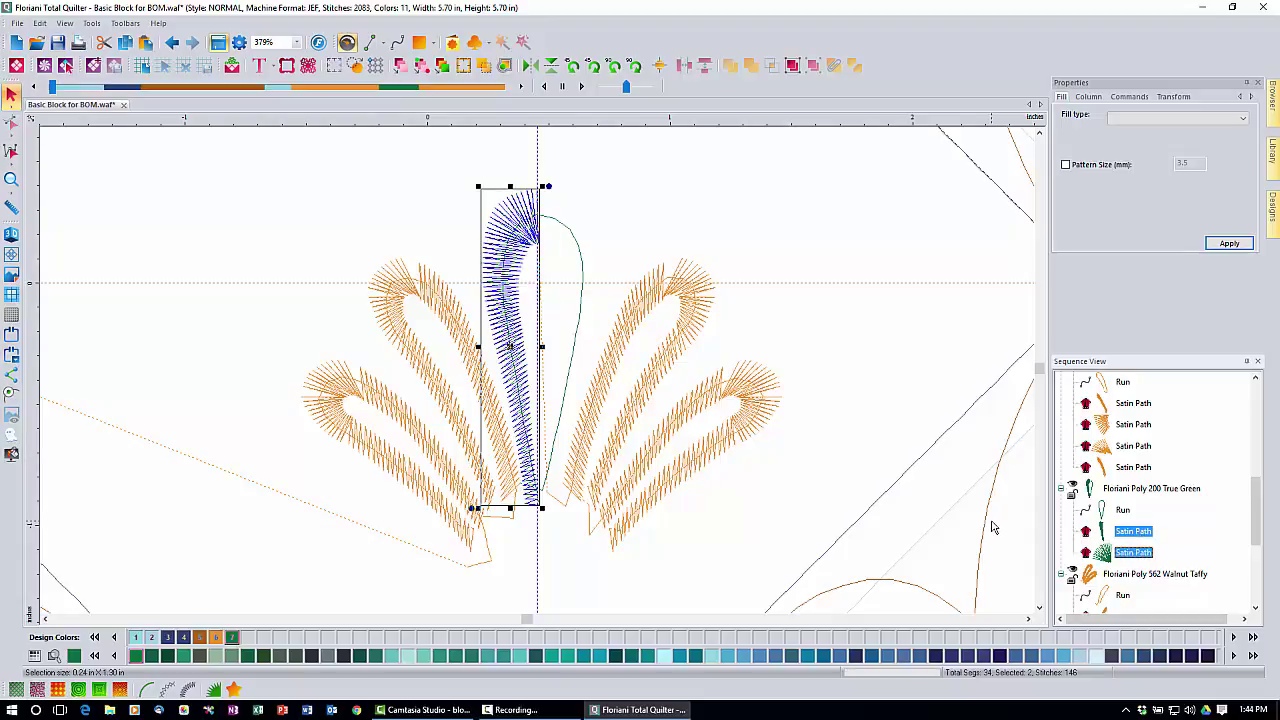
{"action": "left_click", "coordinate": [147, 42]}
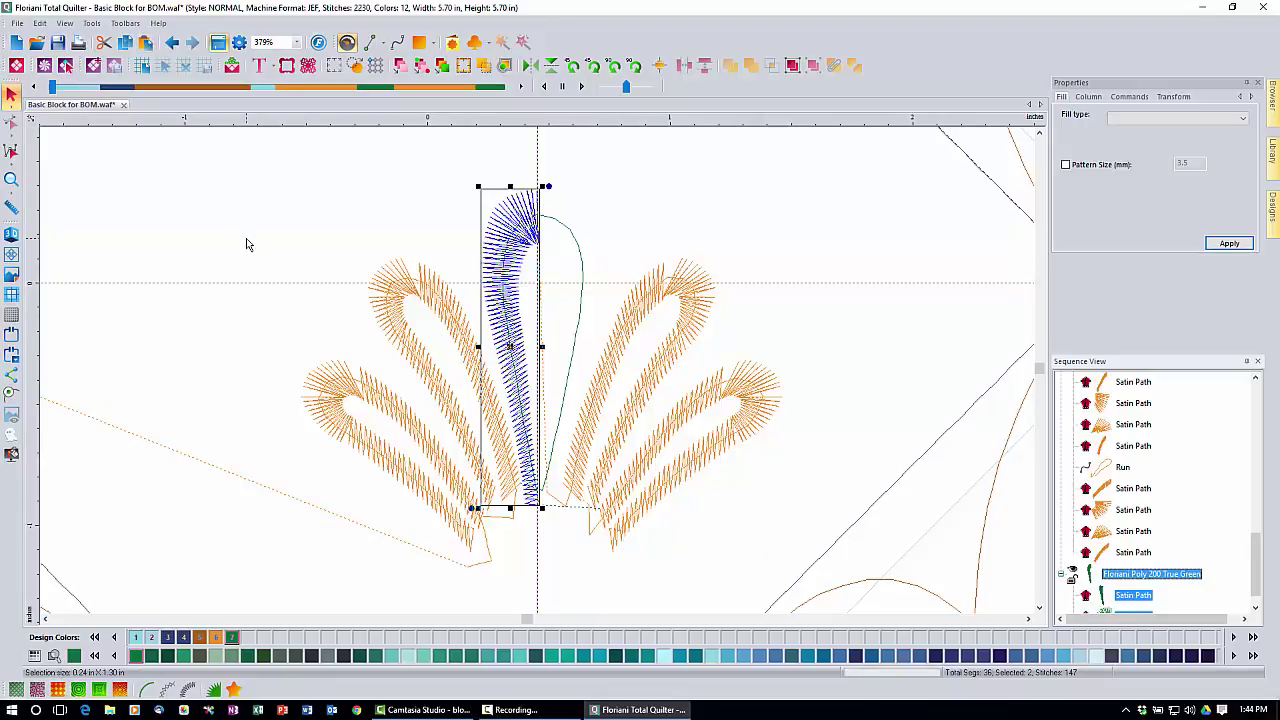
{"action": "left_click", "coordinate": [530, 66]}
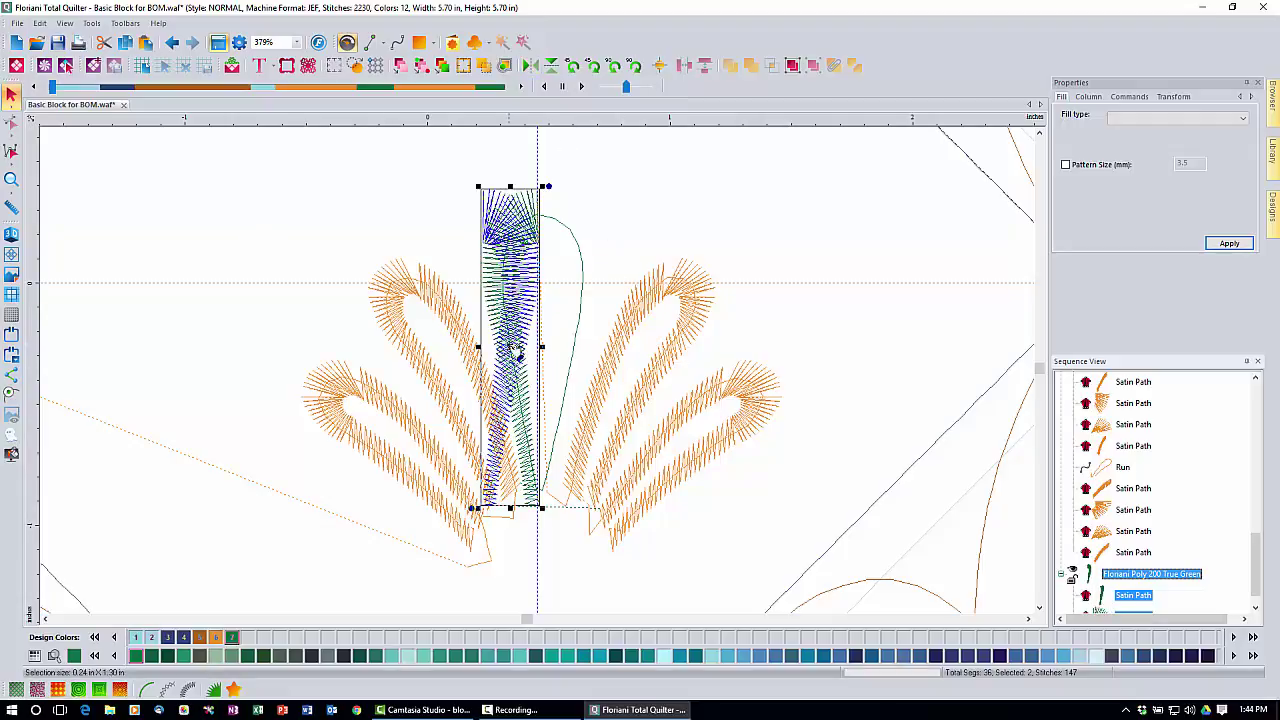
{"action": "left_click_drag", "start_coordinate": [512, 350], "coordinate": [568, 350]}
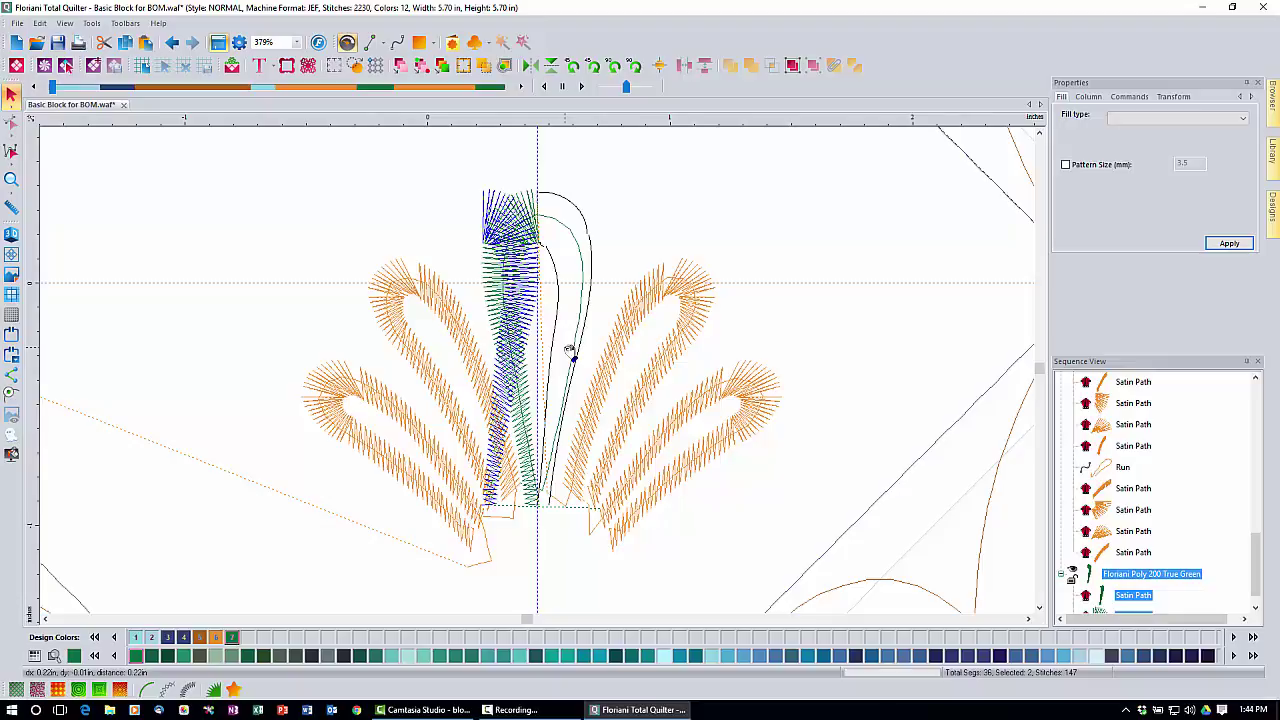
{"action": "left_click_drag", "start_coordinate": [569, 350], "coordinate": [569, 350]}
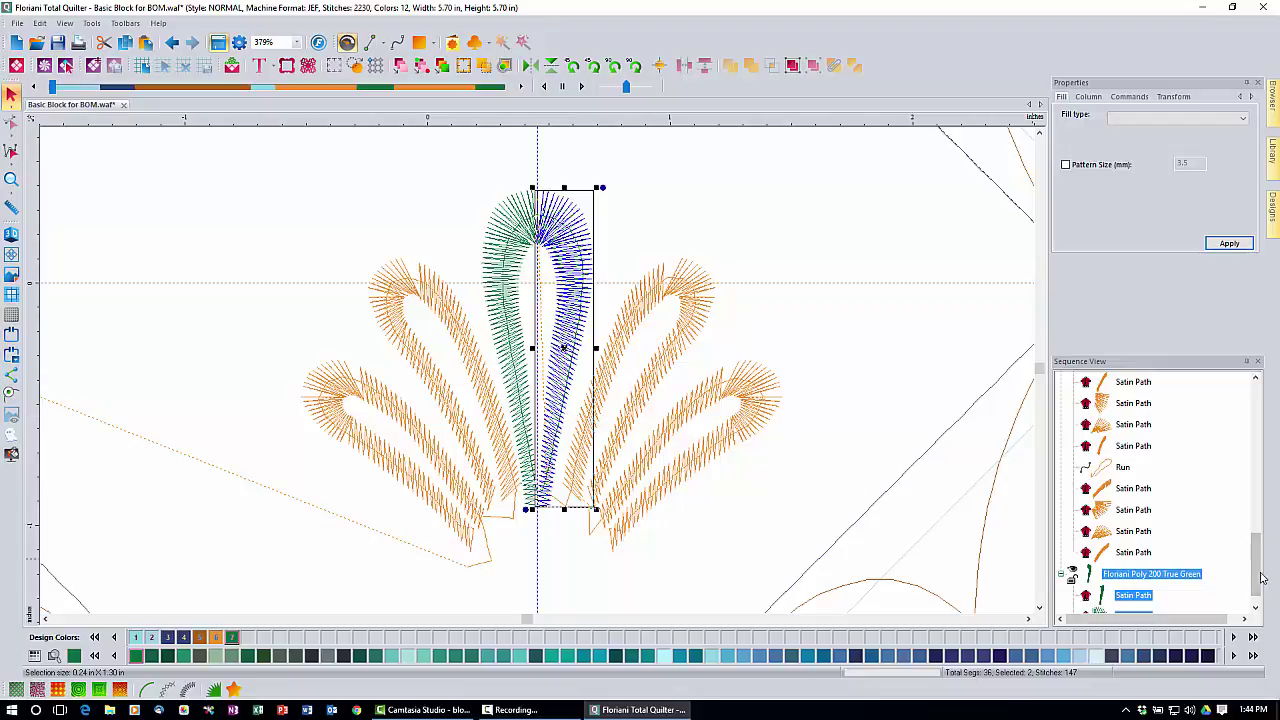
Step: Move the duplicated True Green group up the stitching sequence to directly after the original True Green group
{"action": "scroll", "coordinate": [1262, 578], "scroll_direction": "down", "scroll_amount": 1}
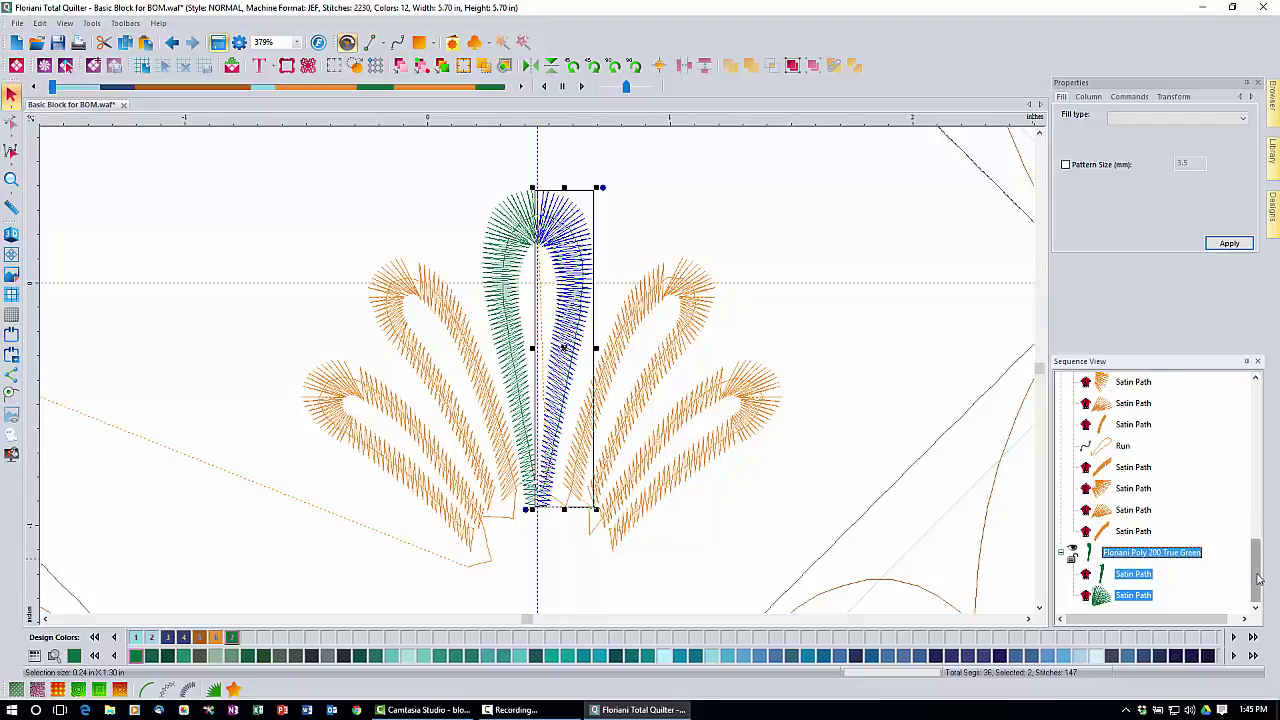
{"action": "left_click_drag", "start_coordinate": [1257, 573], "coordinate": [1238, 500]}
{"action": "scroll", "coordinate": [1238, 500], "scroll_direction": "up", "scroll_amount": 2}
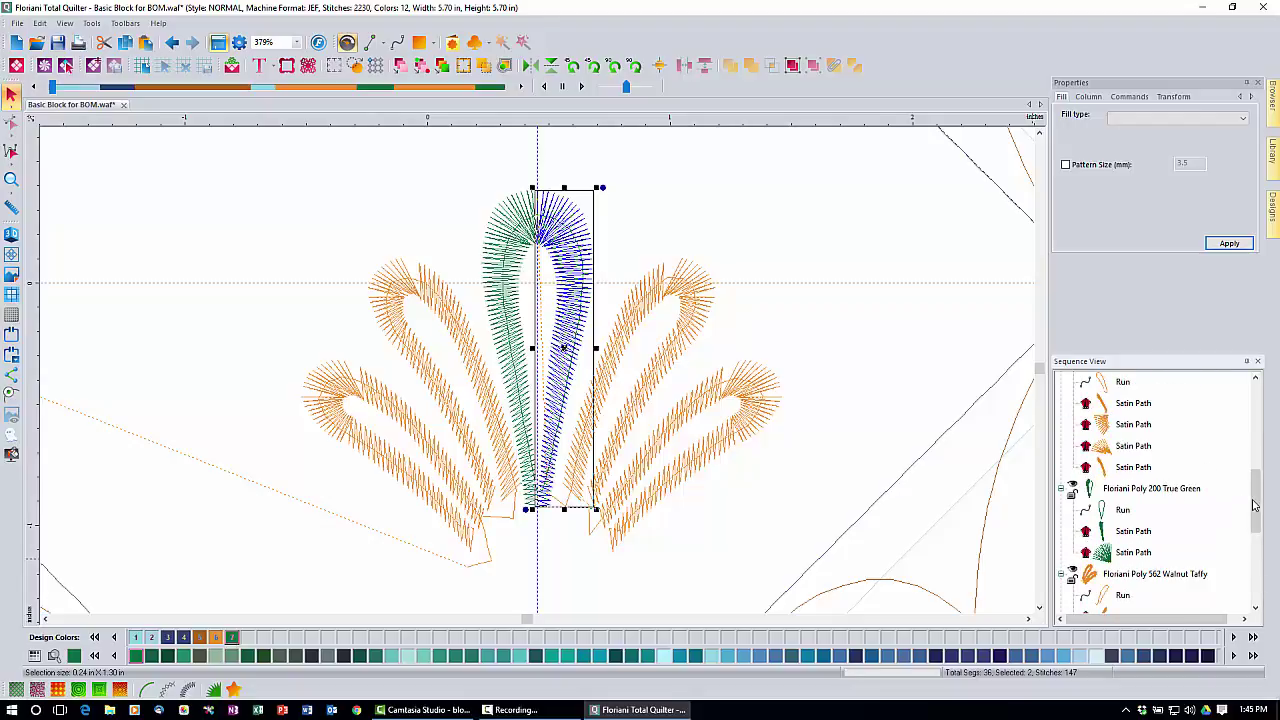
{"action": "left_click_drag", "start_coordinate": [1259, 510], "coordinate": [1263, 600]}
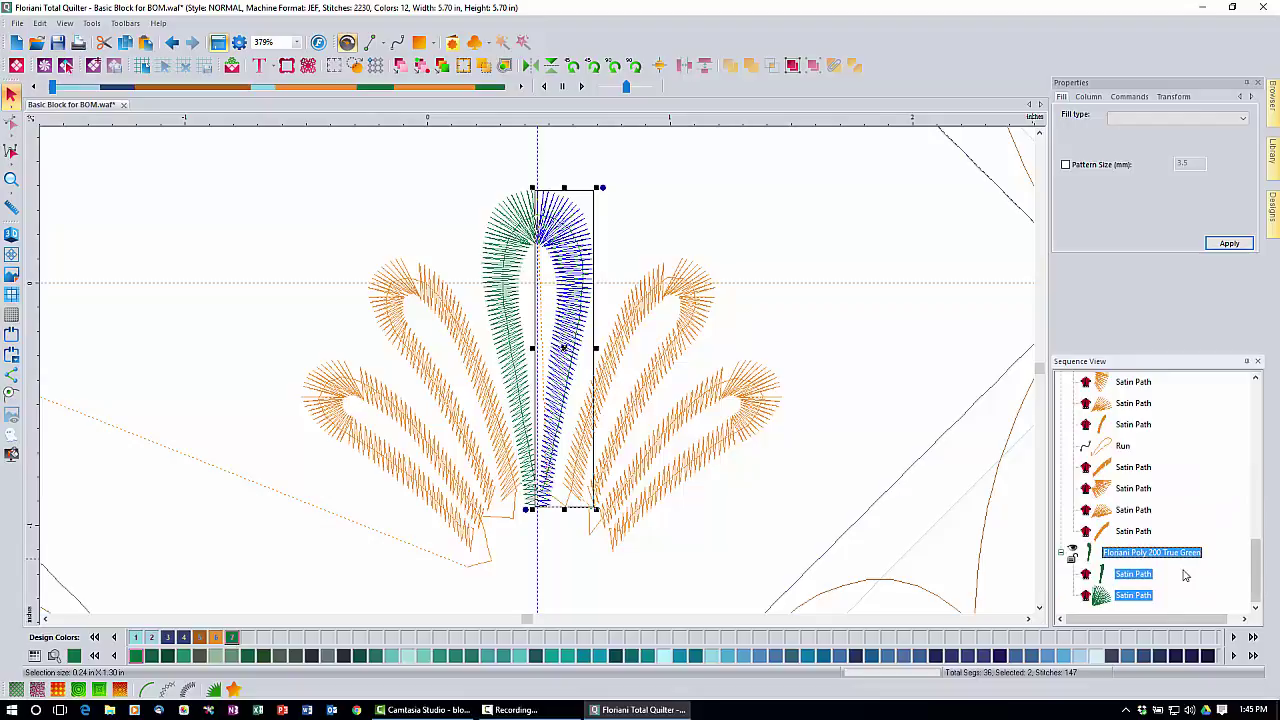
{"action": "left_click_drag", "start_coordinate": [1160, 555], "coordinate": [1153, 470]}
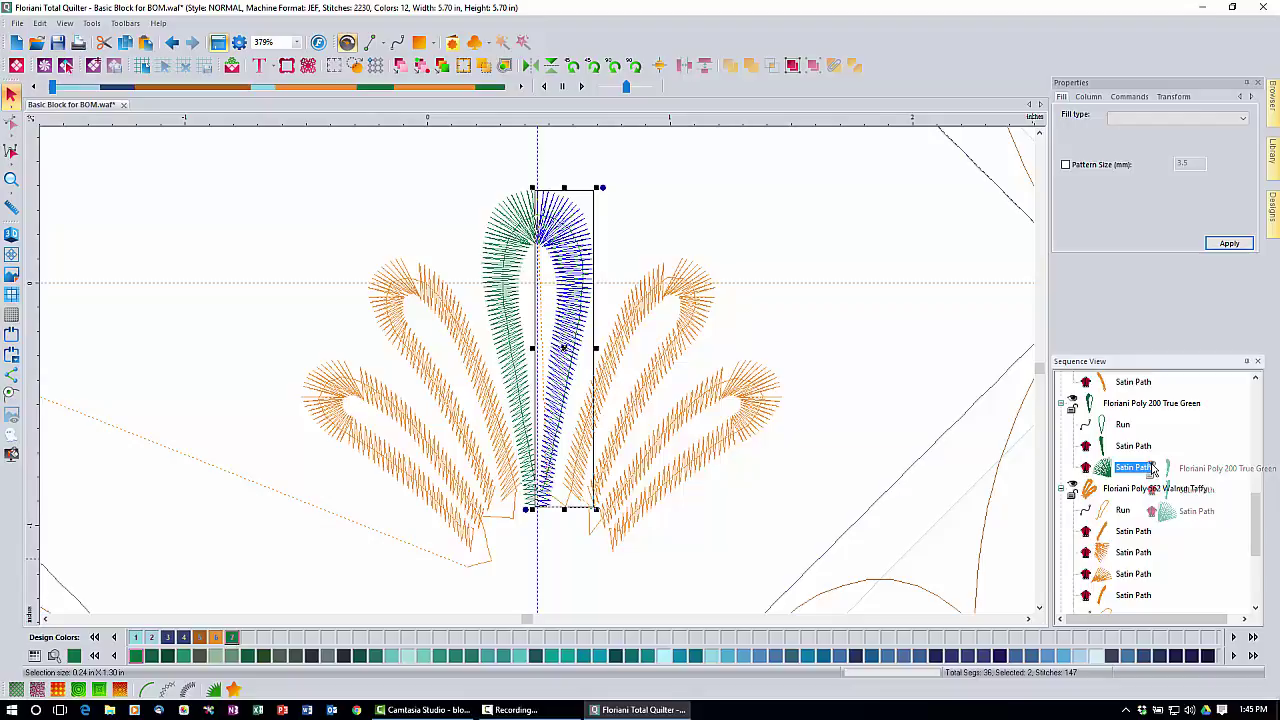
{"action": "left_click_drag", "start_coordinate": [1153, 470], "coordinate": [1153, 470]}
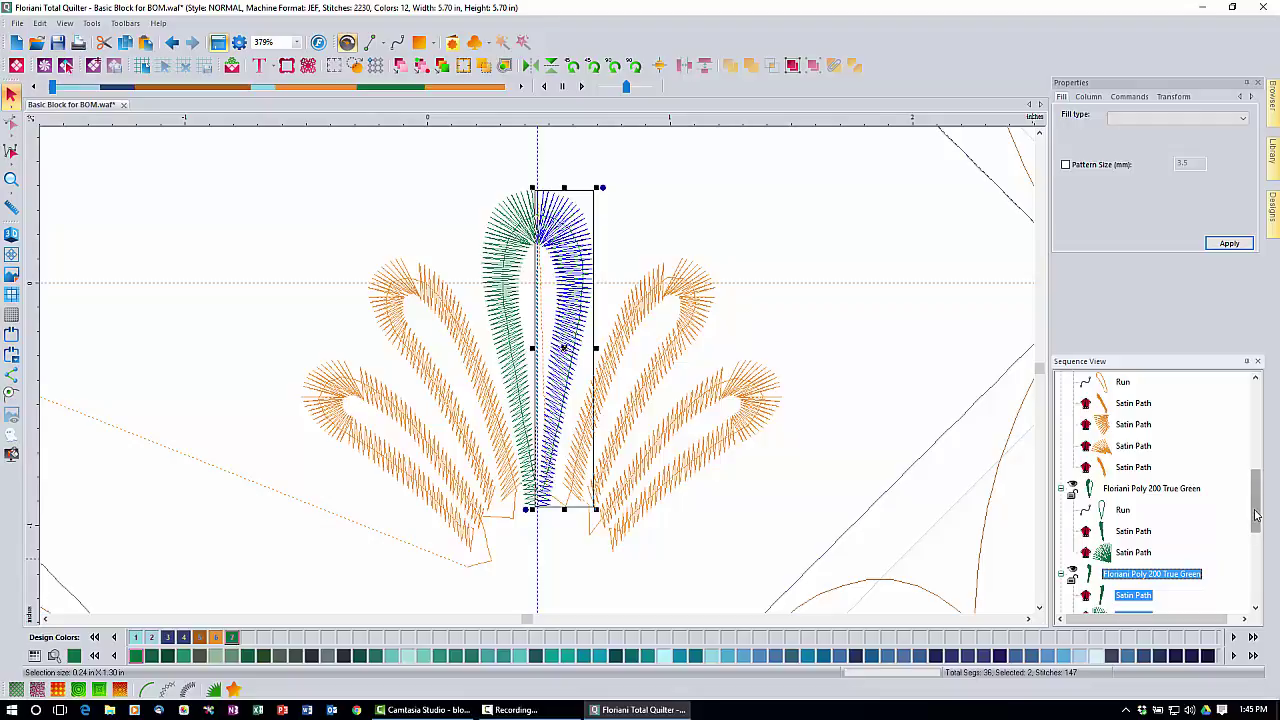
{"action": "left_click_drag", "start_coordinate": [1256, 515], "coordinate": [1254, 530]}
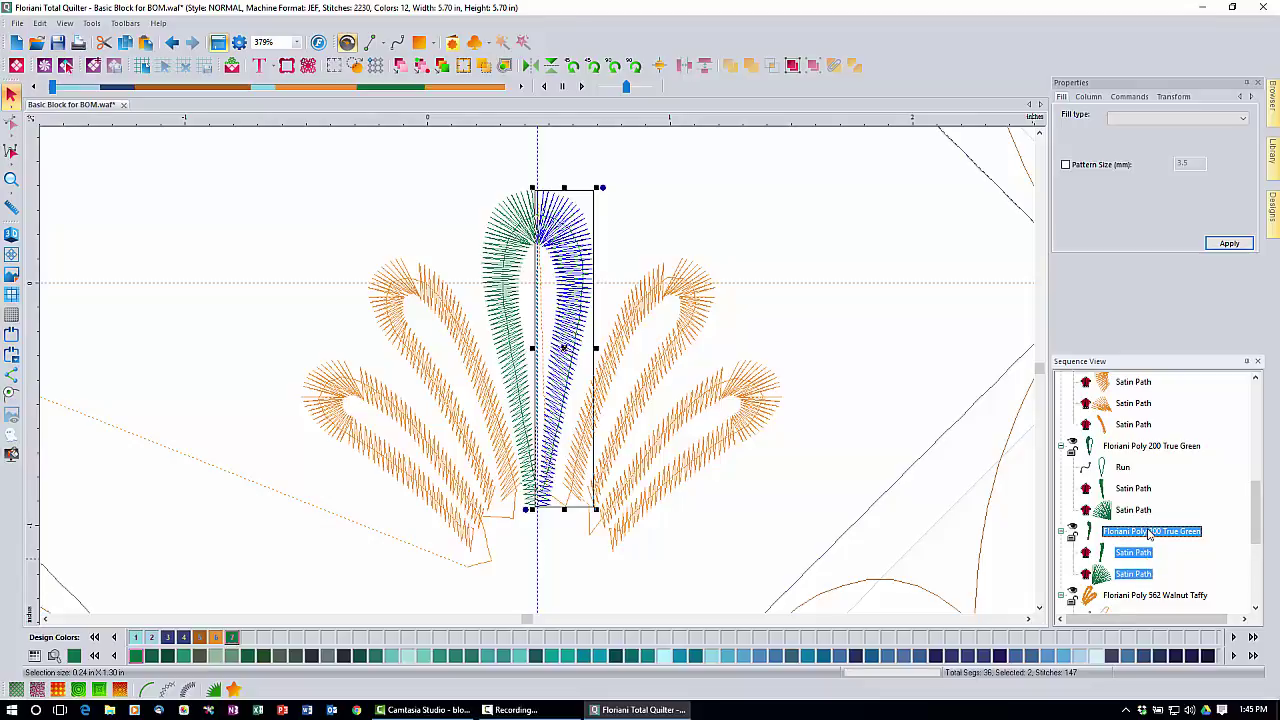
Step: Select both True Green groups and assign them design color 7 to merge them into one color group
{"action": "left_click", "coordinate": [1146, 449], "text": "ctrl"}
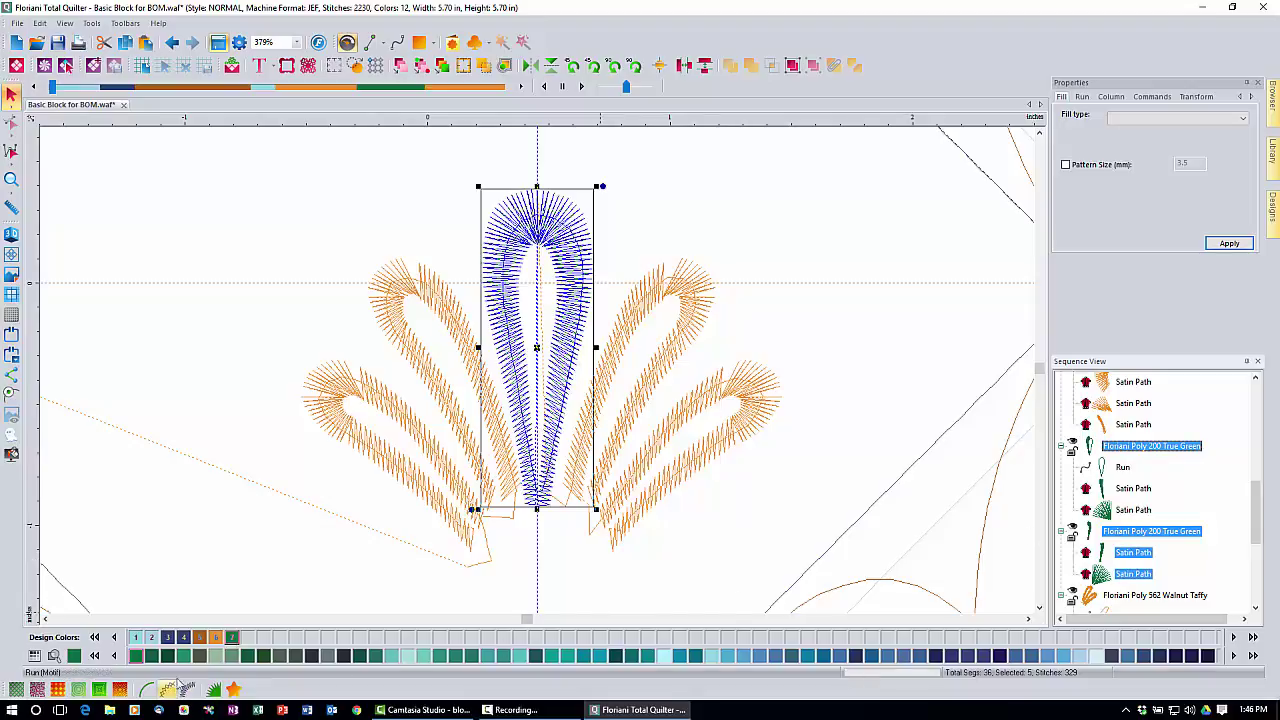
{"action": "left_click", "coordinate": [233, 638]}
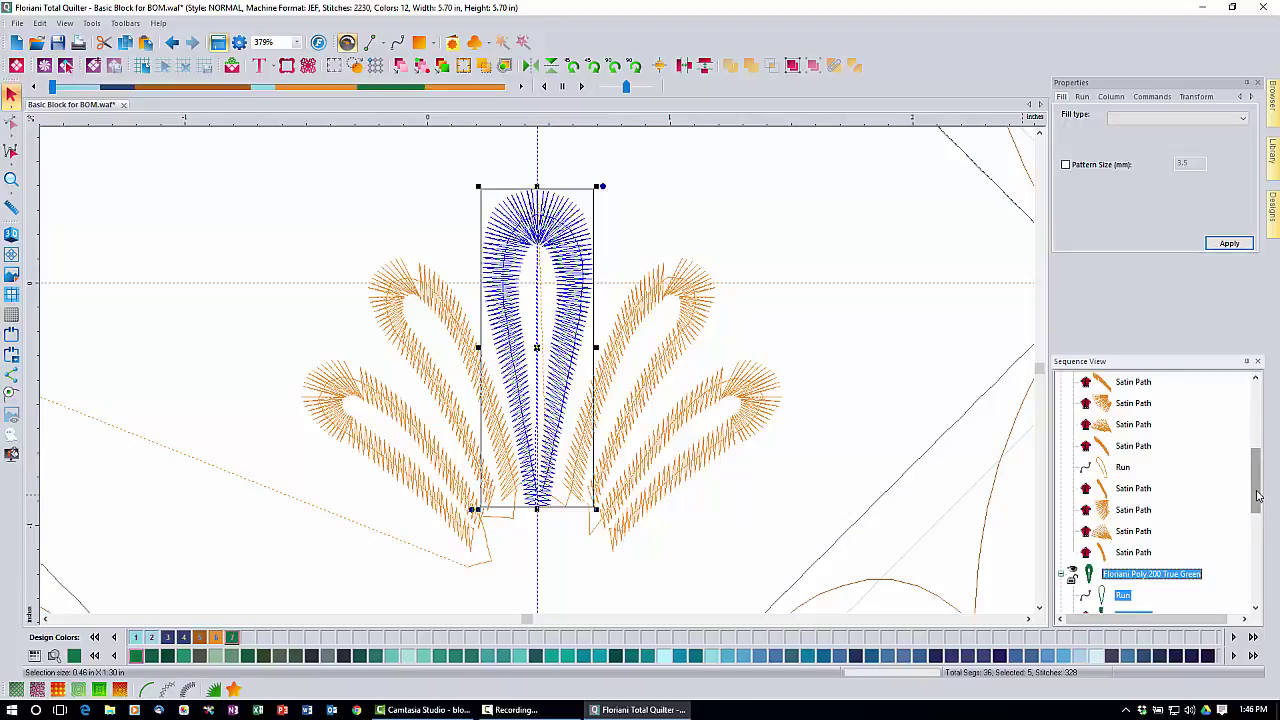
{"action": "left_click_drag", "start_coordinate": [1257, 497], "coordinate": [1256, 533]}
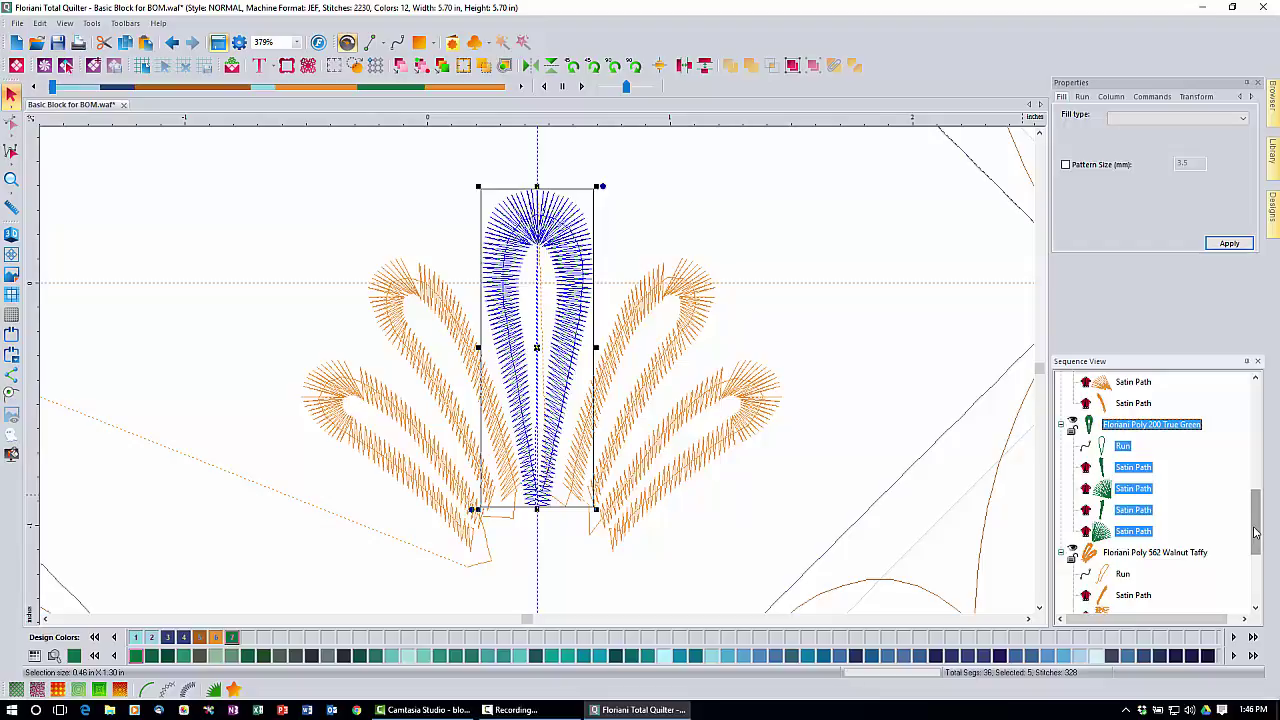
Step: Hide the two Walnut Taffy groups on either side of the True Green group in the sequence
{"action": "left_click_drag", "start_coordinate": [1256, 533], "coordinate": [1251, 465]}
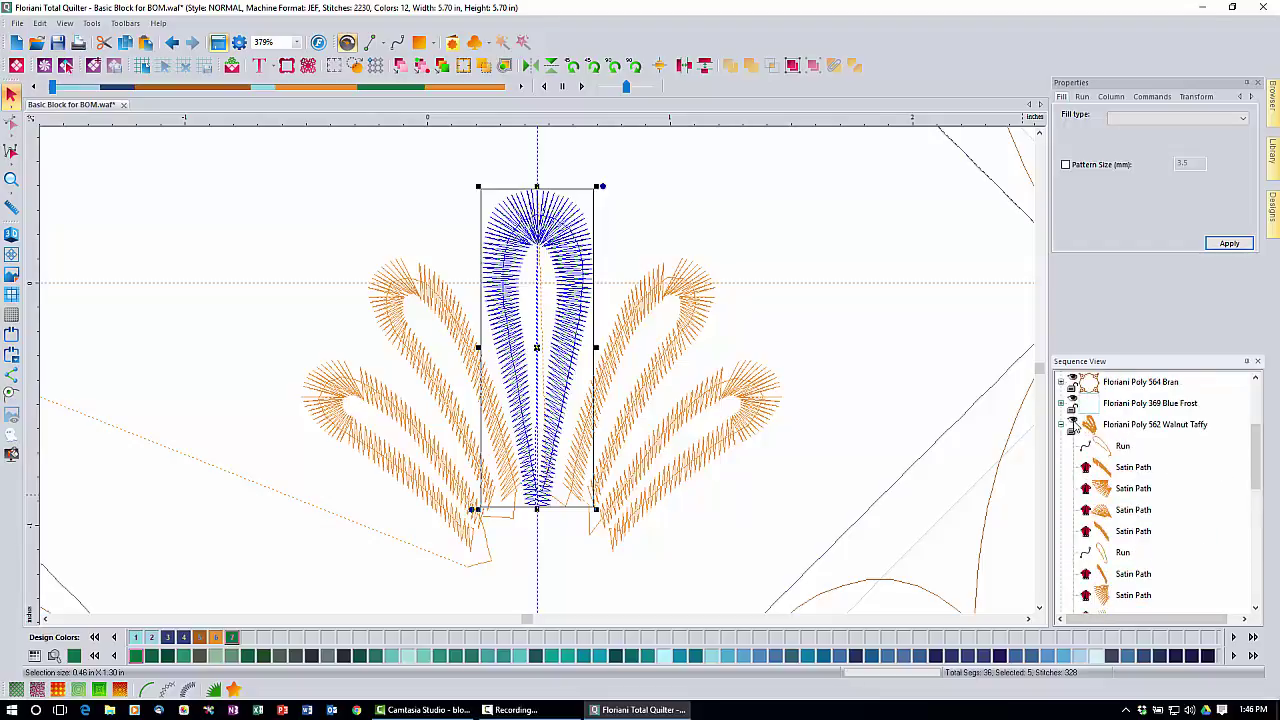
{"action": "left_click", "coordinate": [1073, 425]}
{"action": "left_click_drag", "start_coordinate": [1256, 462], "coordinate": [1256, 545]}
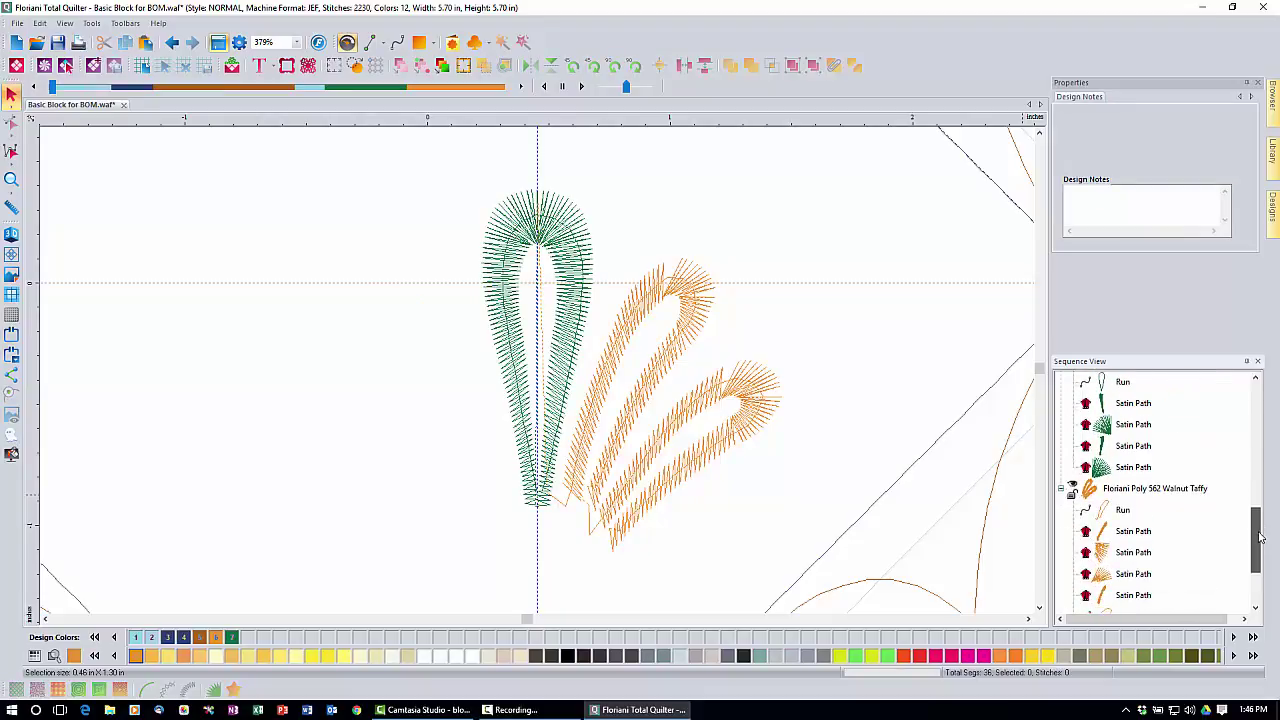
{"action": "left_click", "coordinate": [1073, 489]}
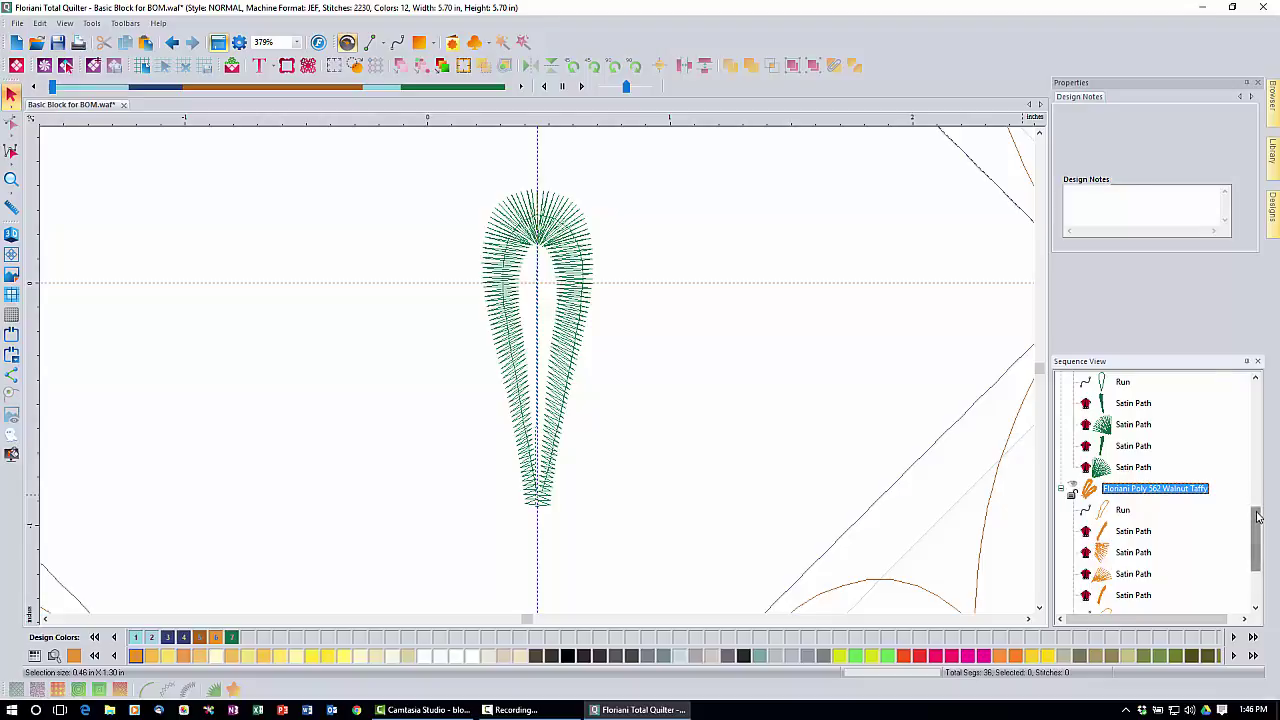
Step: Reorder the green petal's upper right Satin Path to stitch directly after the upper left one, ahead of the long right path
{"action": "left_click_drag", "start_coordinate": [1257, 522], "coordinate": [1258, 495]}
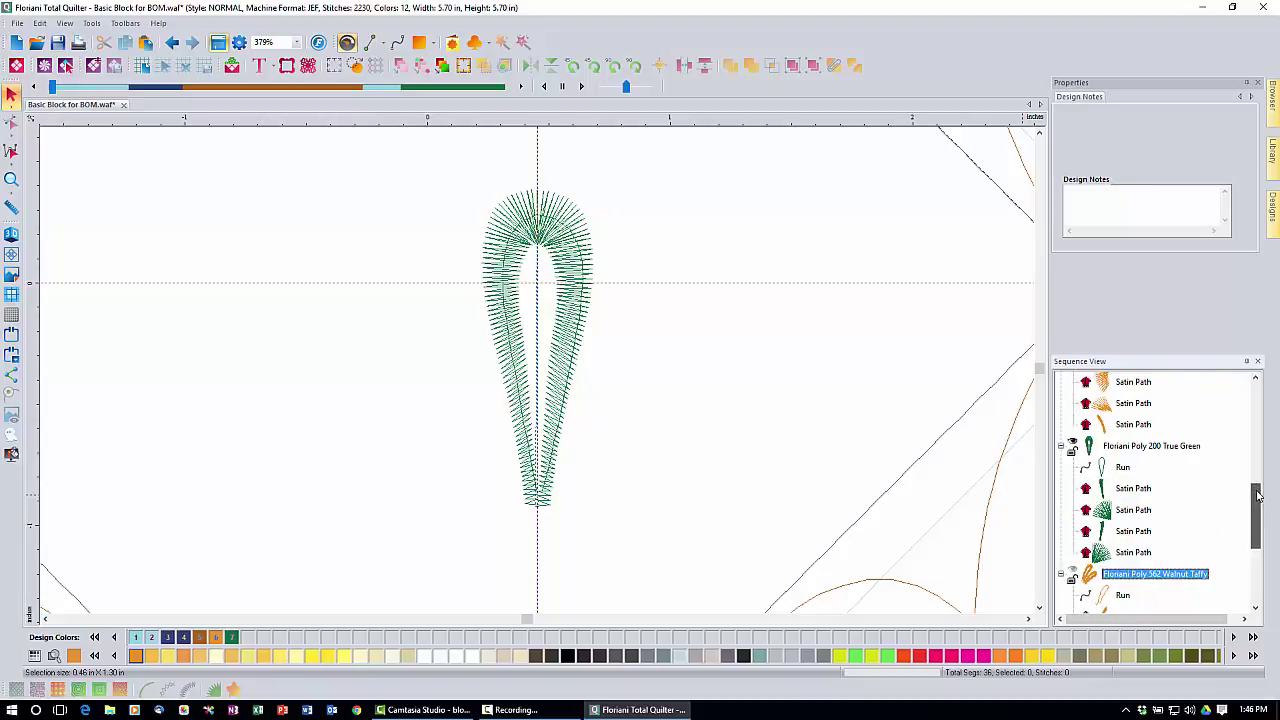
{"action": "left_click", "coordinate": [1140, 556]}
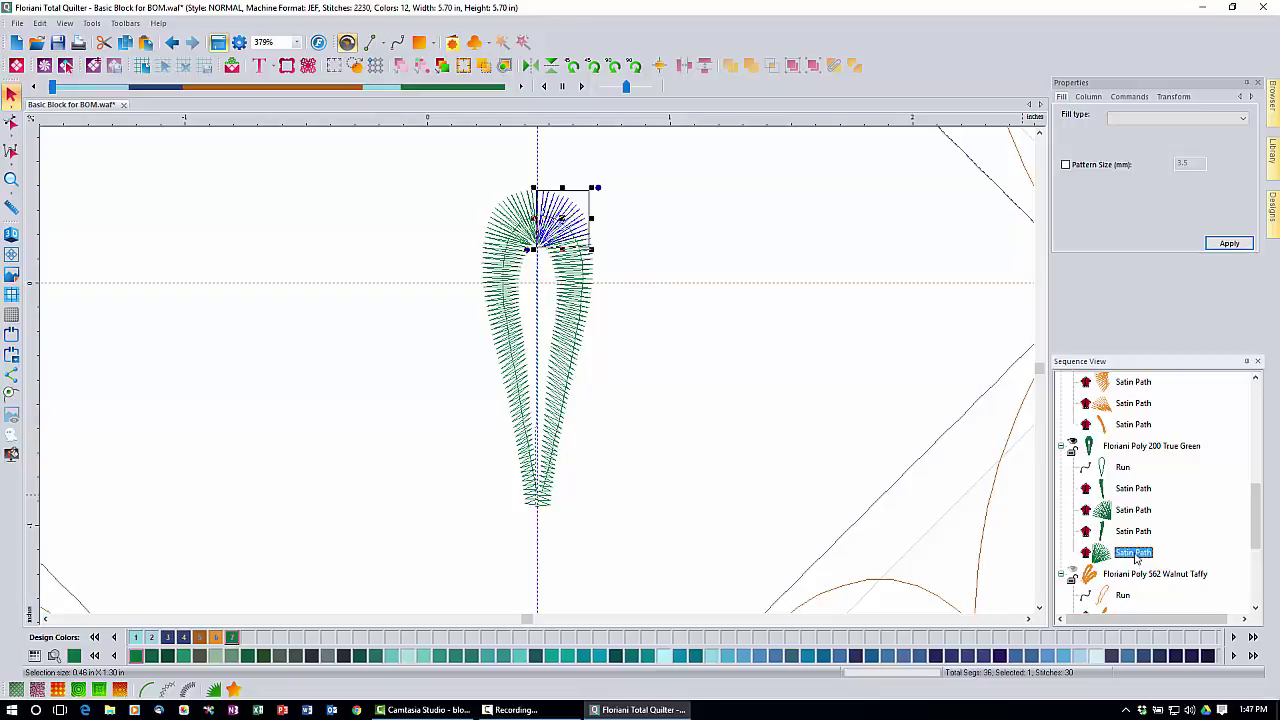
{"action": "left_click_drag", "start_coordinate": [1136, 558], "coordinate": [1130, 514]}
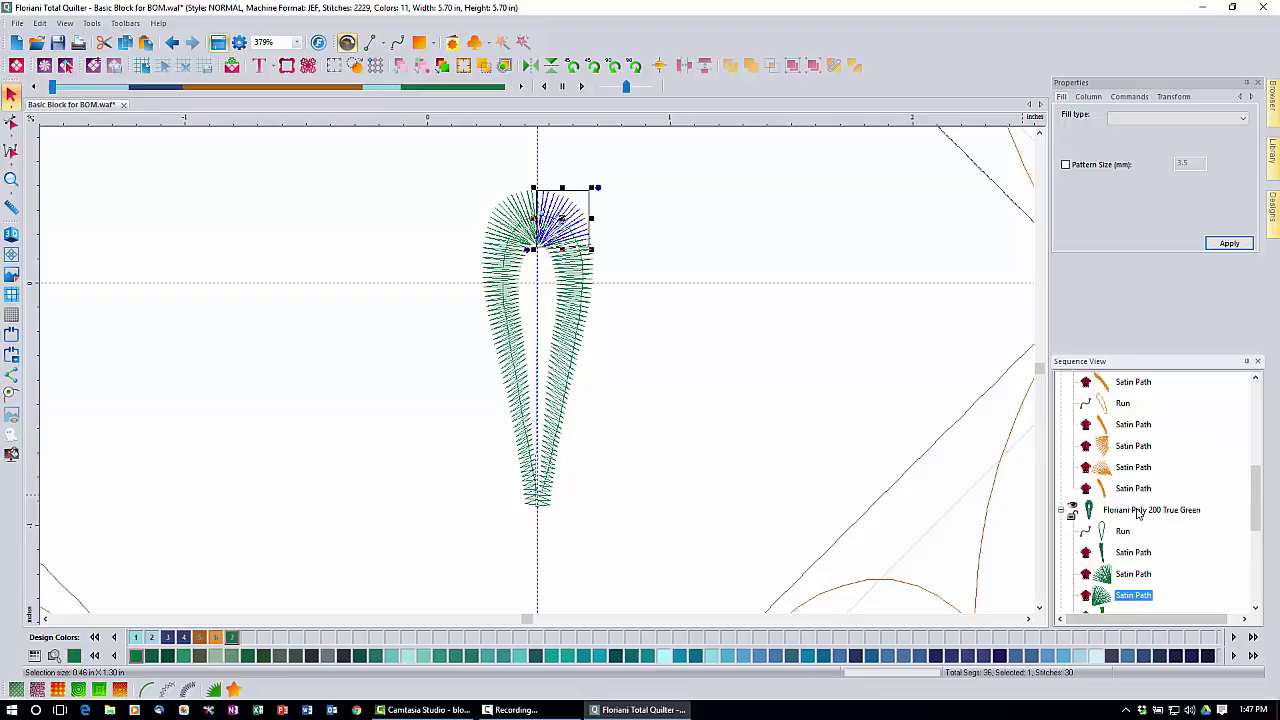
{"action": "left_click_drag", "start_coordinate": [1256, 500], "coordinate": [1256, 524]}
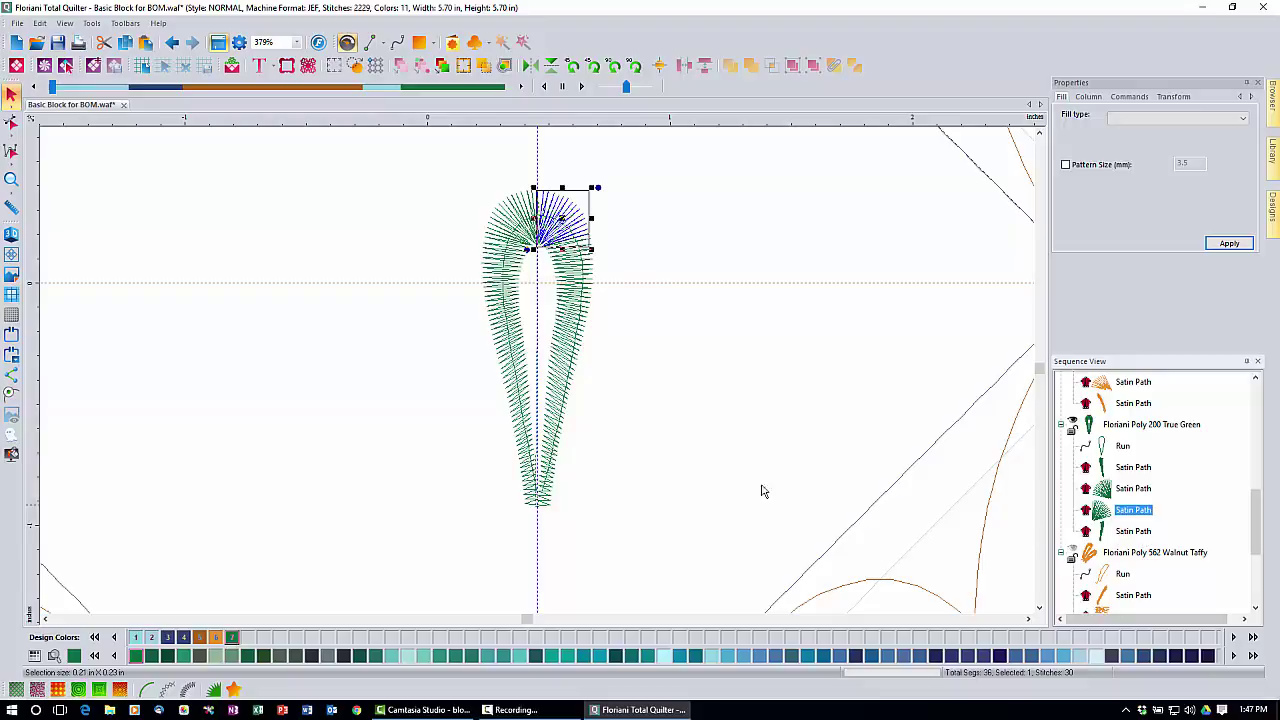
Step: Swap the upper right Satin Path's entry and exit points, putting the entry at the petal's top center and the exit at its lower end
{"action": "left_click", "coordinate": [13, 121]}
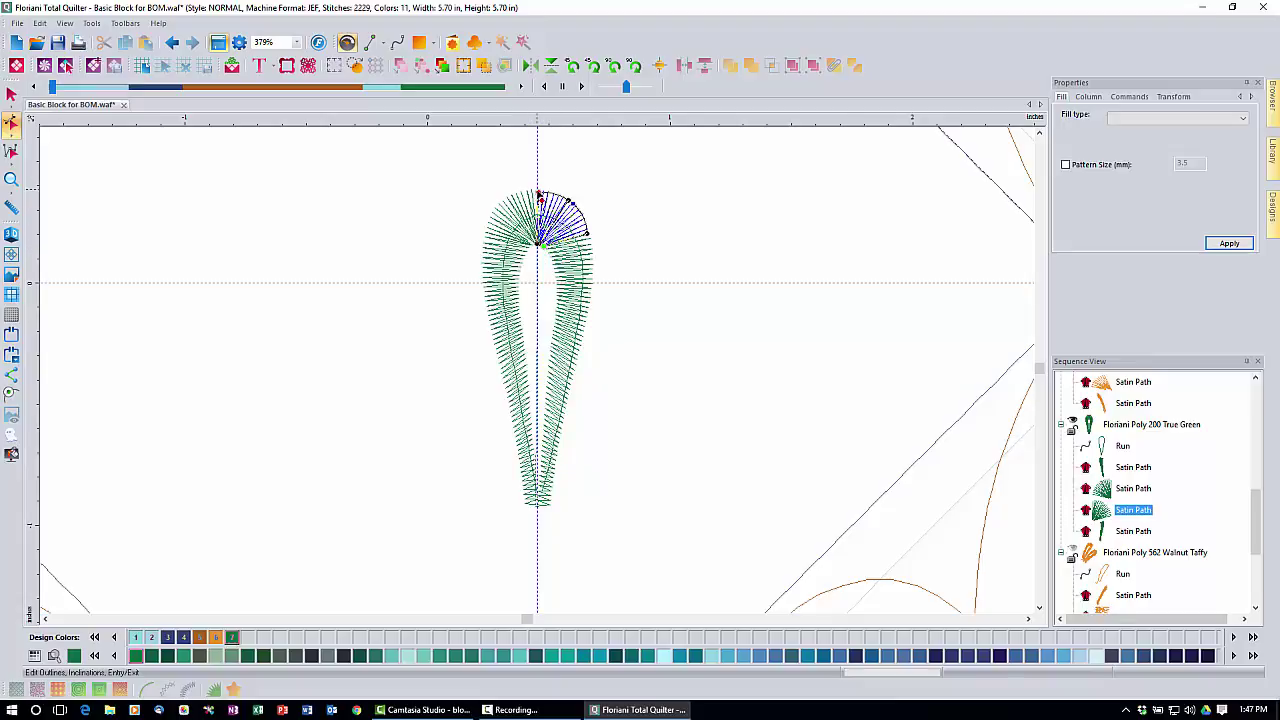
{"action": "left_click_drag", "start_coordinate": [540, 196], "coordinate": [557, 194]}
{"action": "left_click_drag", "start_coordinate": [544, 250], "coordinate": [539, 190]}
{"action": "left_click_drag", "start_coordinate": [563, 198], "coordinate": [550, 258]}
Step: Open the long right Satin Path for shape editing and move its exit point to the petal's base
{"action": "left_click", "coordinate": [1129, 535]}
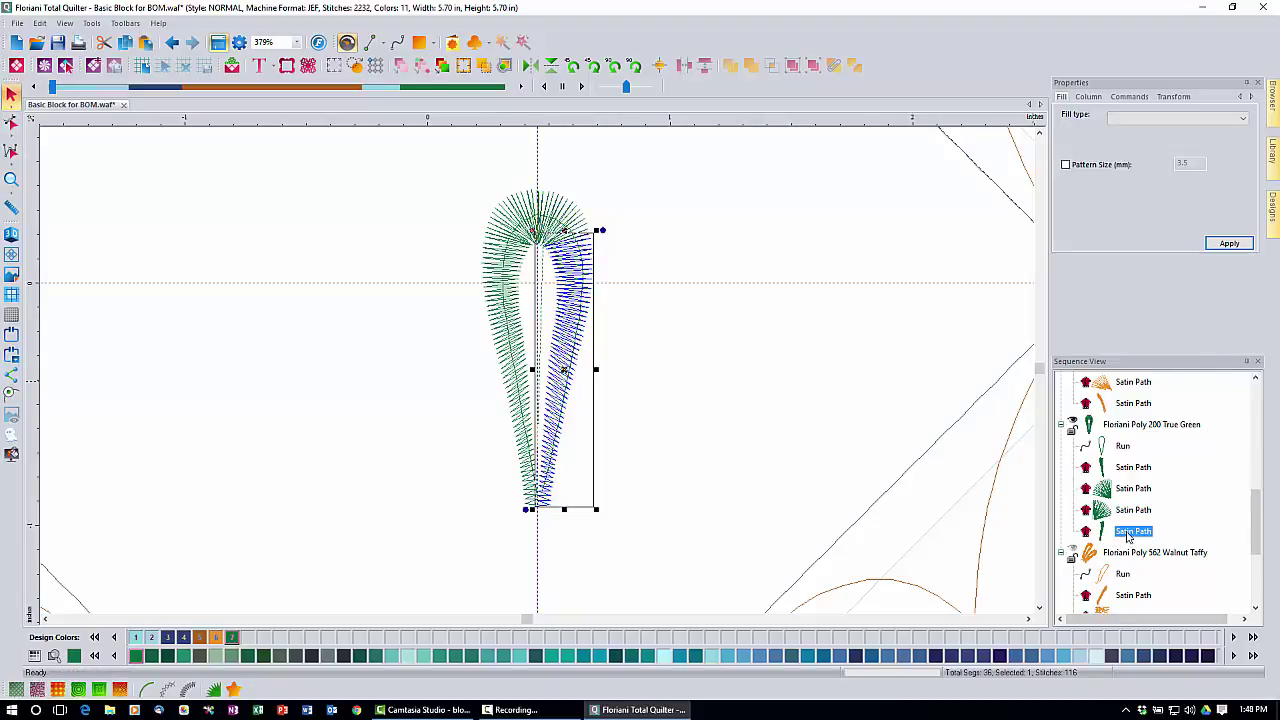
{"action": "left_click", "coordinate": [12, 123]}
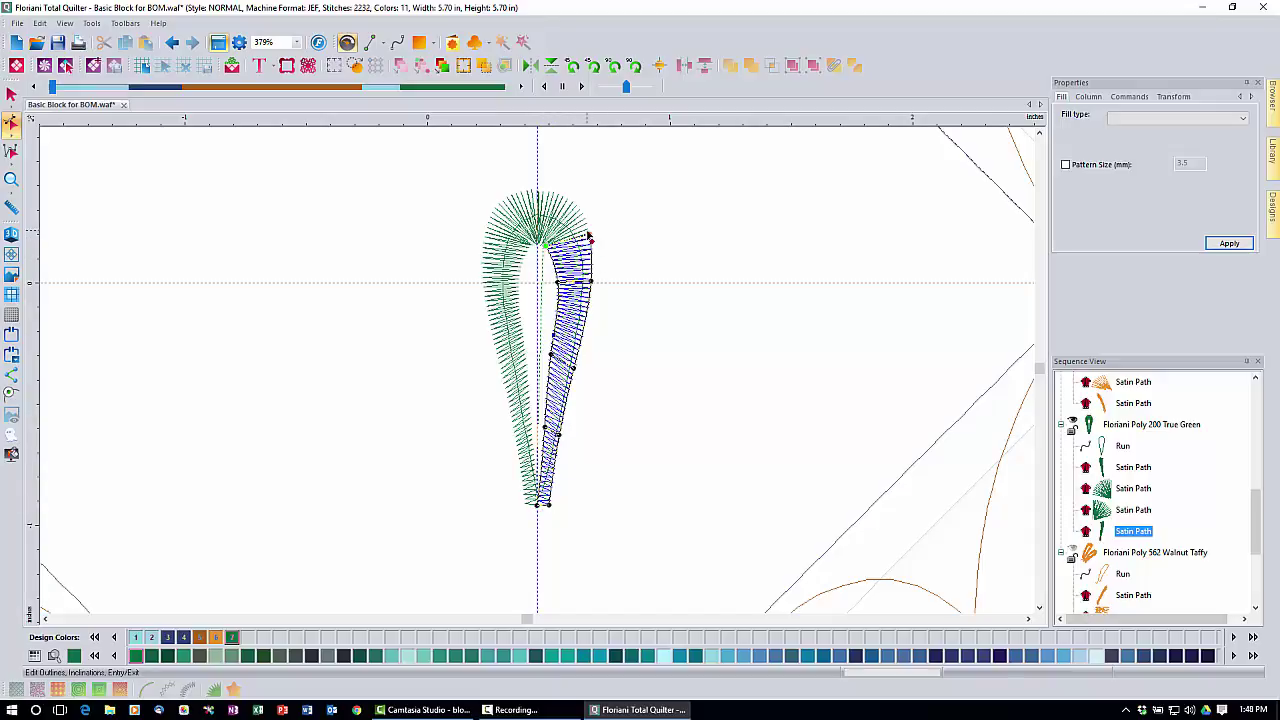
{"action": "left_click_drag", "start_coordinate": [591, 240], "coordinate": [575, 537]}
Step: Display the hidden orange petals as a faint ghost image and set the zoom to 400%
{"action": "left_click", "coordinate": [11, 436]}
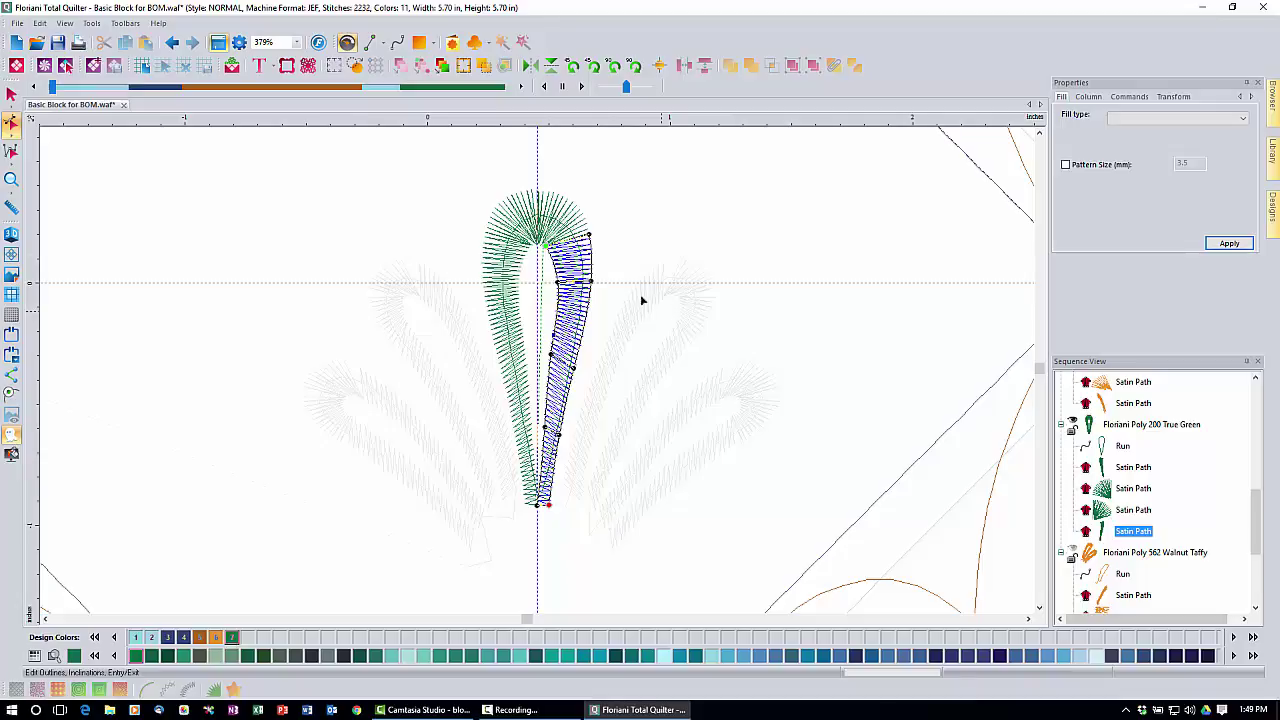
{"action": "left_click", "coordinate": [298, 45]}
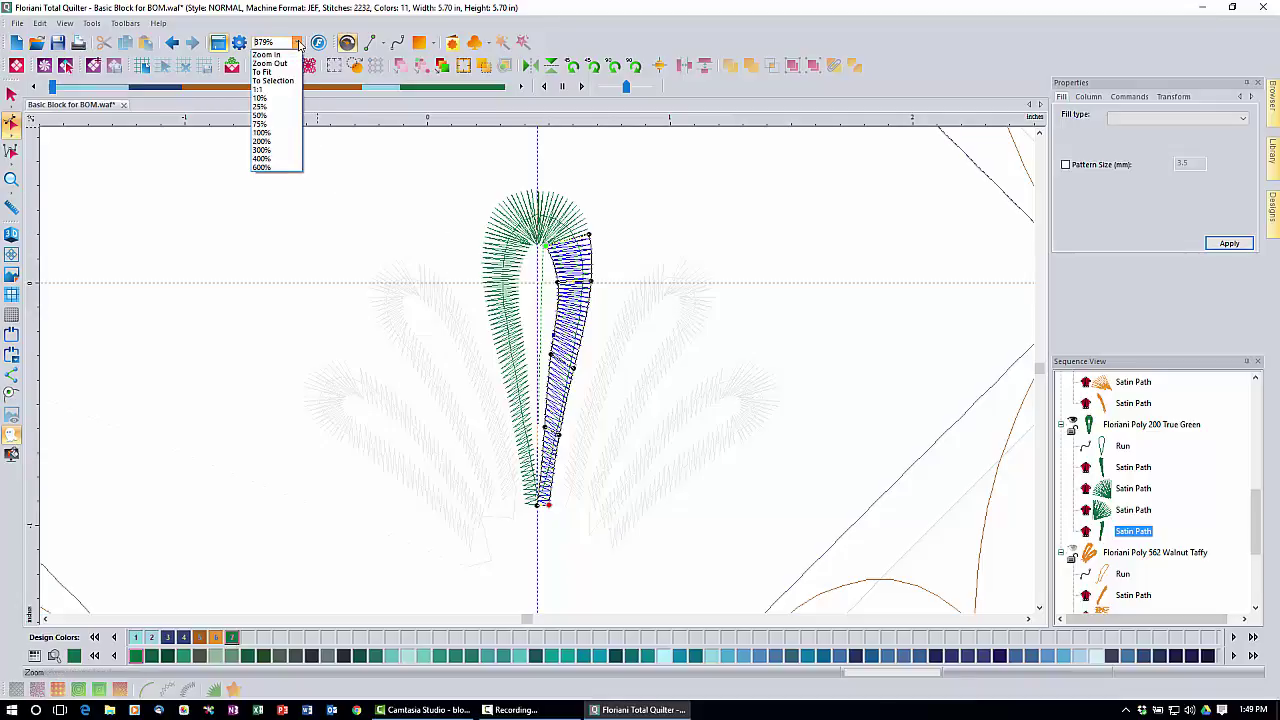
{"action": "left_click", "coordinate": [277, 159]}
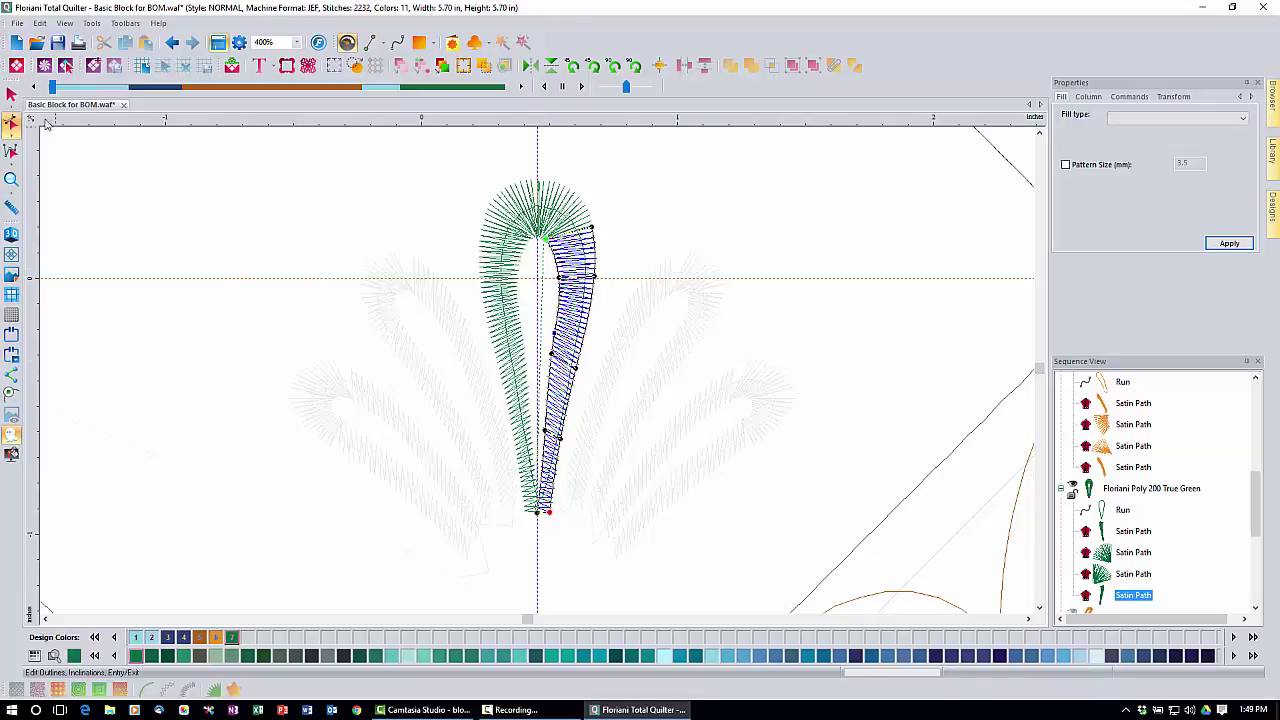
Step: Copy the whole green petal and place two pasted duplicates side by side to its left, the farthest about 1 in away
{"action": "left_click", "coordinate": [11, 95]}
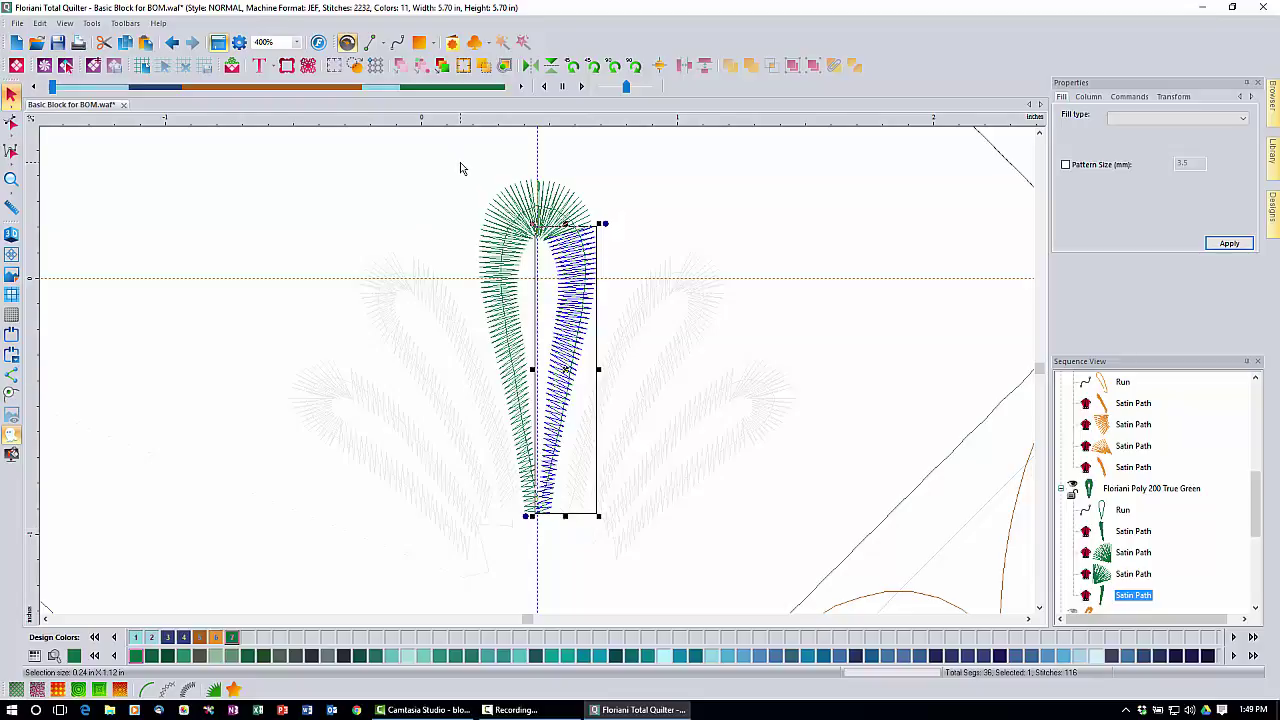
{"action": "left_click_drag", "start_coordinate": [456, 162], "coordinate": [611, 529]}
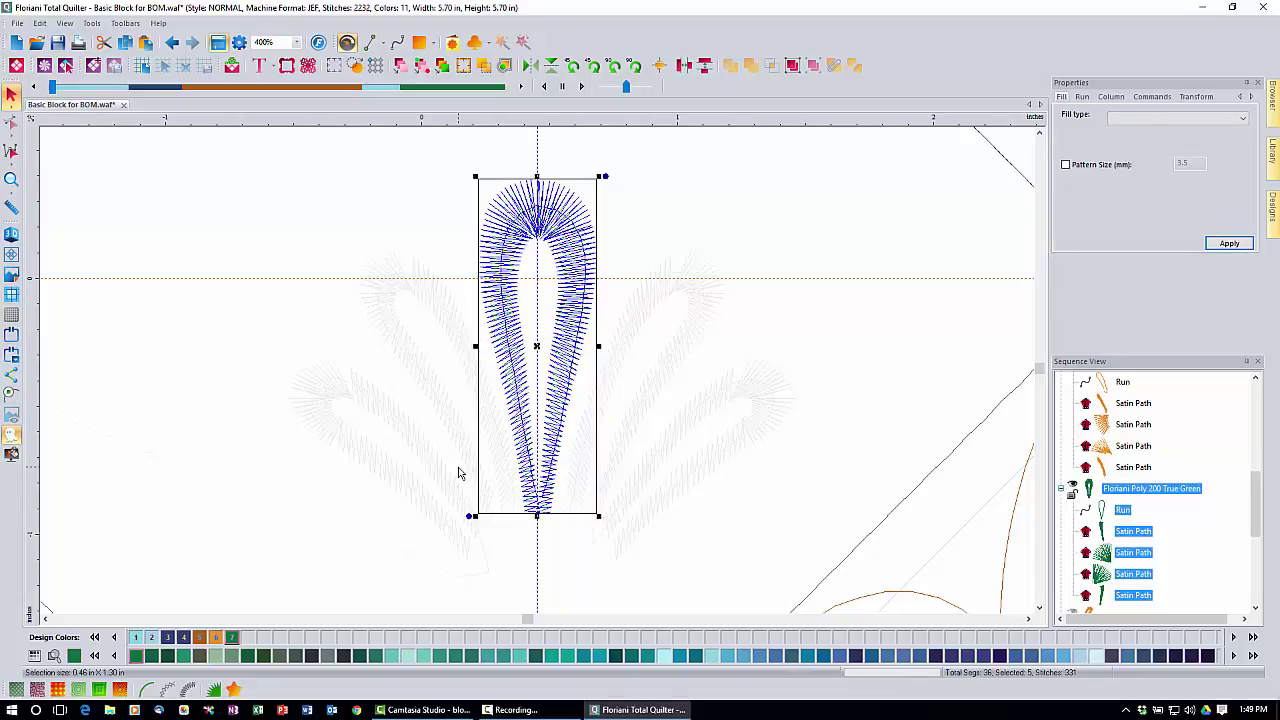
{"action": "left_click", "coordinate": [124, 43]}
{"action": "left_click", "coordinate": [146, 43]}
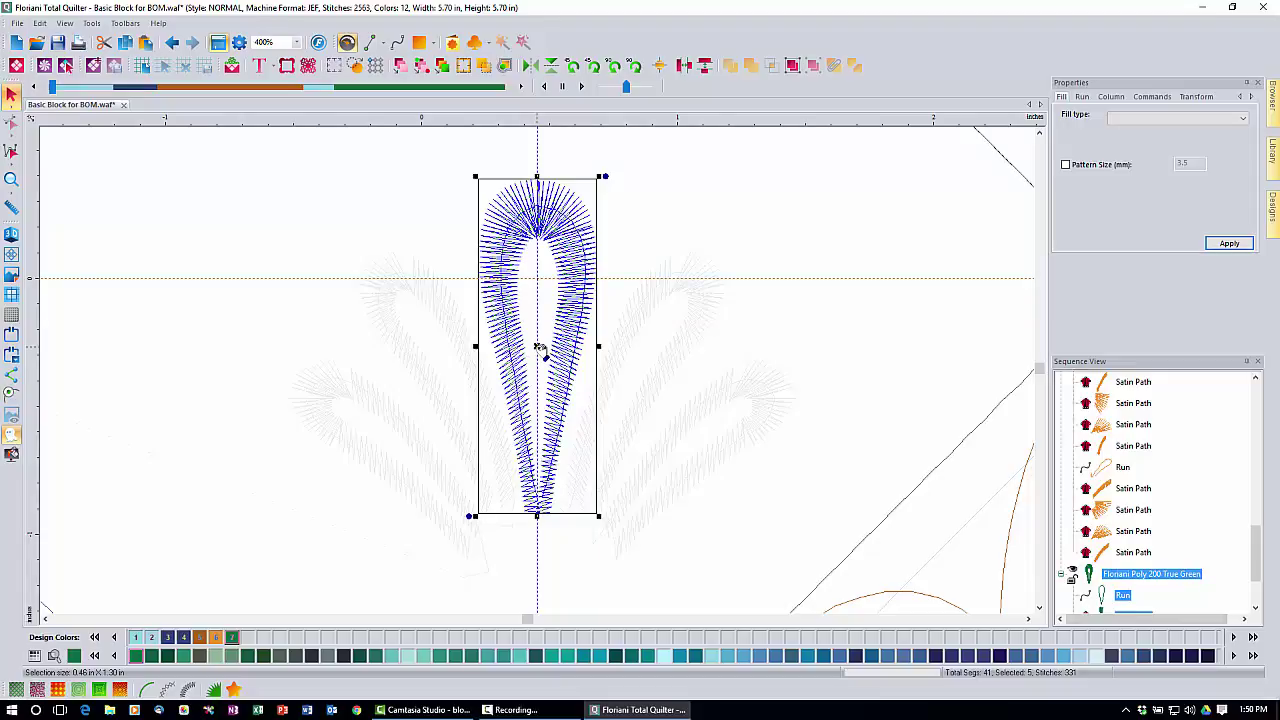
{"action": "left_click_drag", "start_coordinate": [539, 347], "coordinate": [293, 355]}
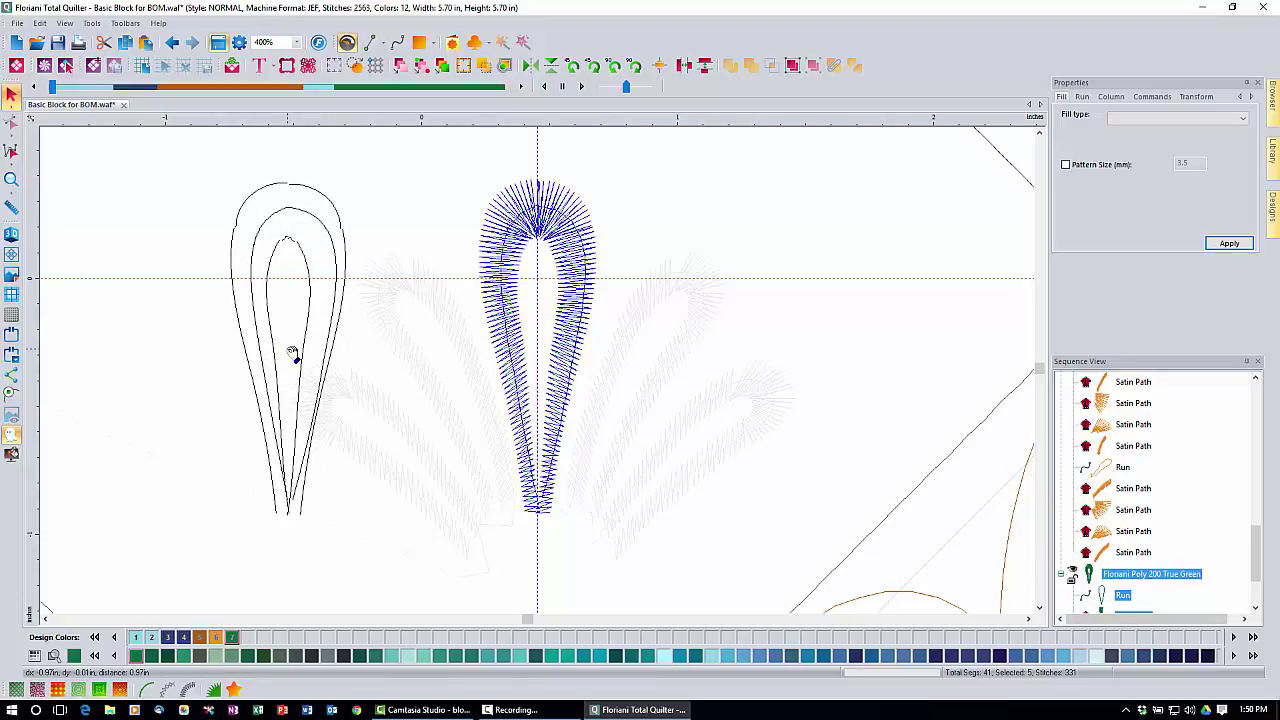
{"action": "left_click_drag", "start_coordinate": [293, 355], "coordinate": [288, 349]}
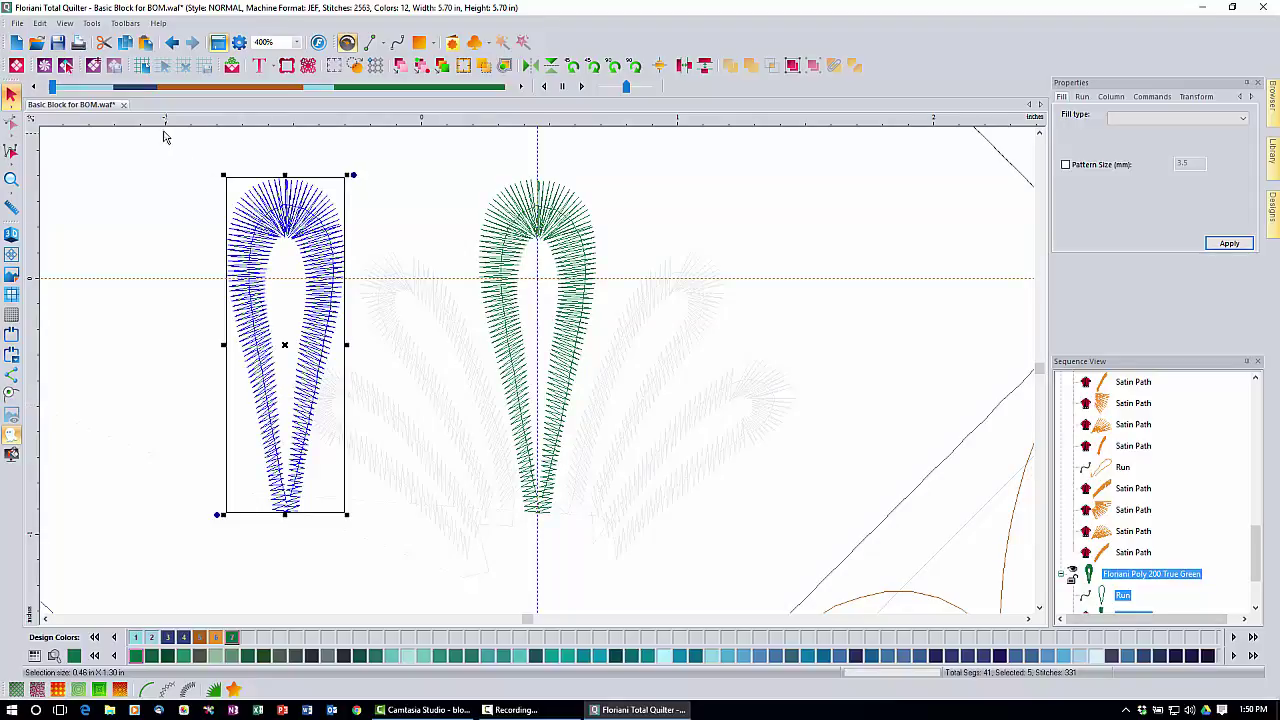
{"action": "left_click", "coordinate": [147, 44]}
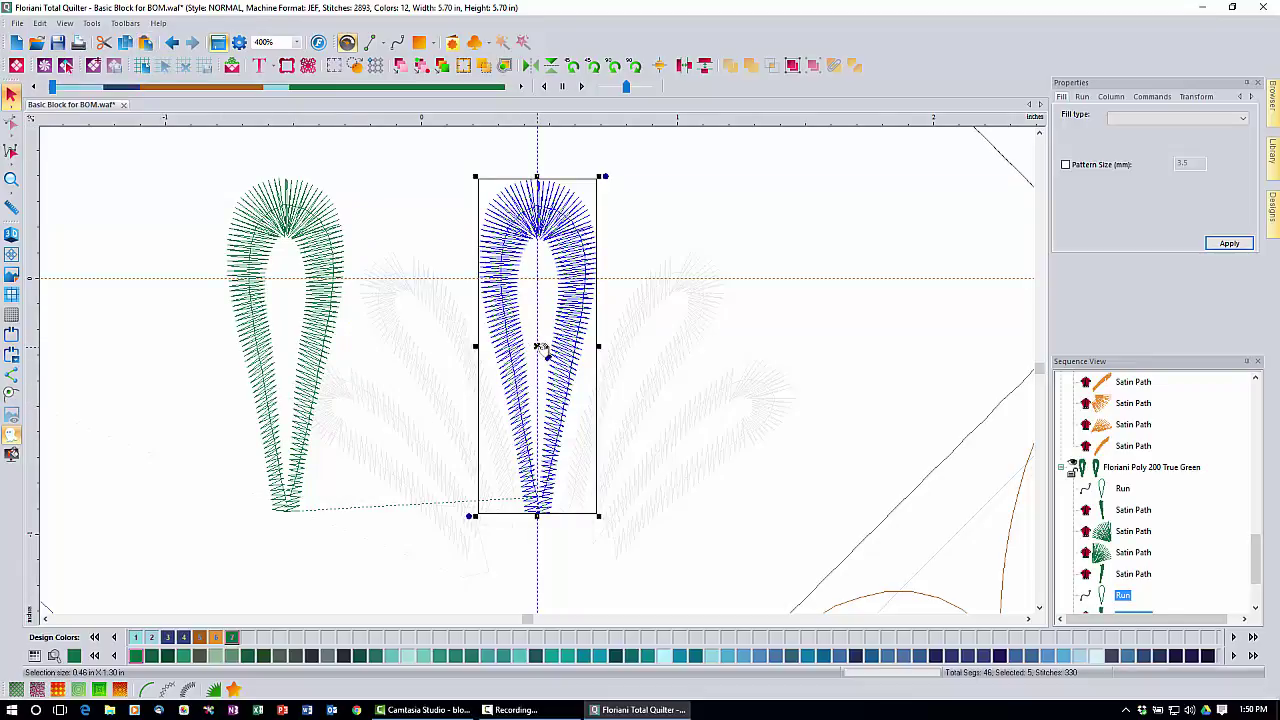
{"action": "left_click_drag", "start_coordinate": [538, 347], "coordinate": [416, 348]}
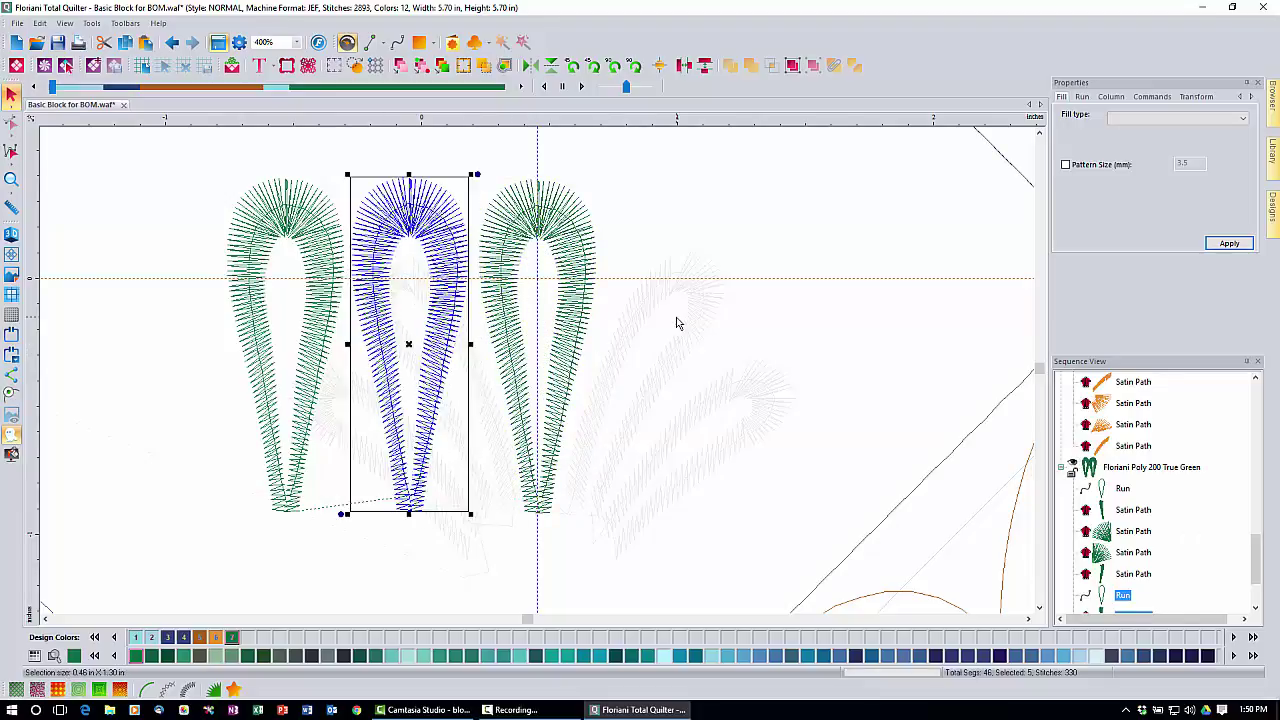
Step: Paste three more copies of the green petal, leaving one over the centre petal and spacing two in a row to its right
{"action": "left_click", "coordinate": [154, 45]}
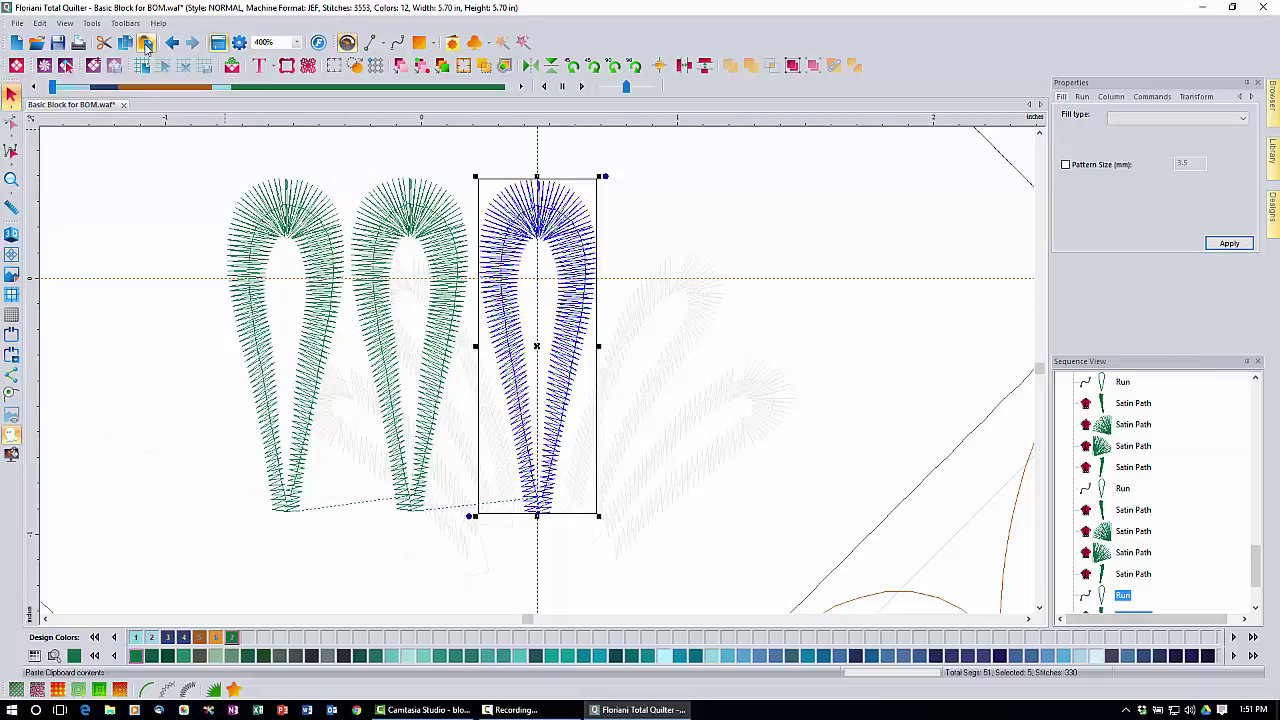
{"action": "left_click", "coordinate": [146, 47]}
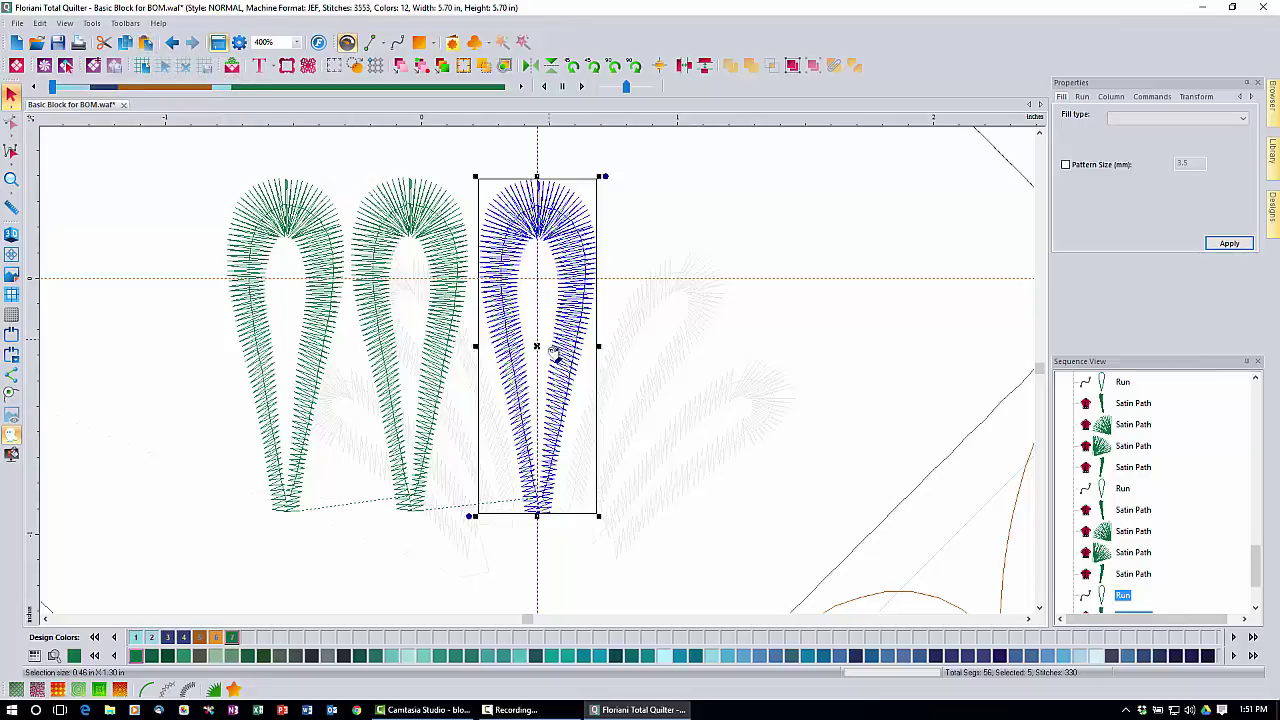
{"action": "left_click_drag", "start_coordinate": [545, 351], "coordinate": [671, 351]}
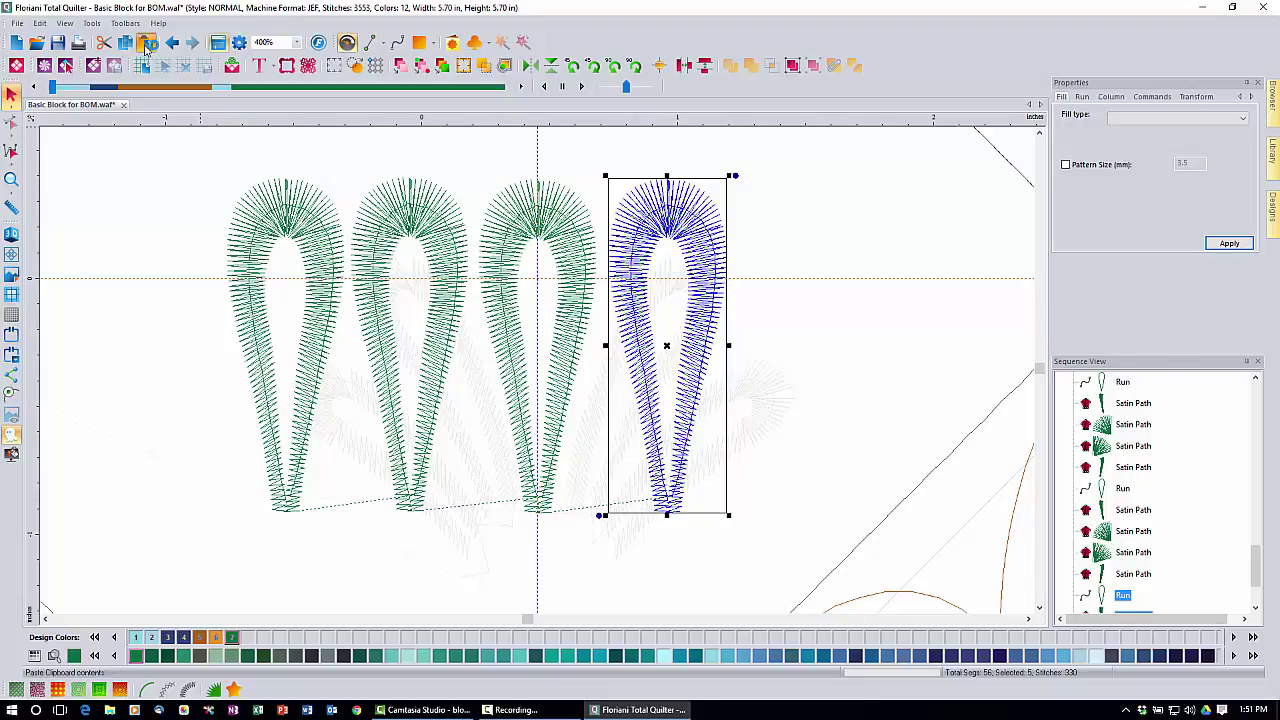
{"action": "left_click", "coordinate": [146, 44]}
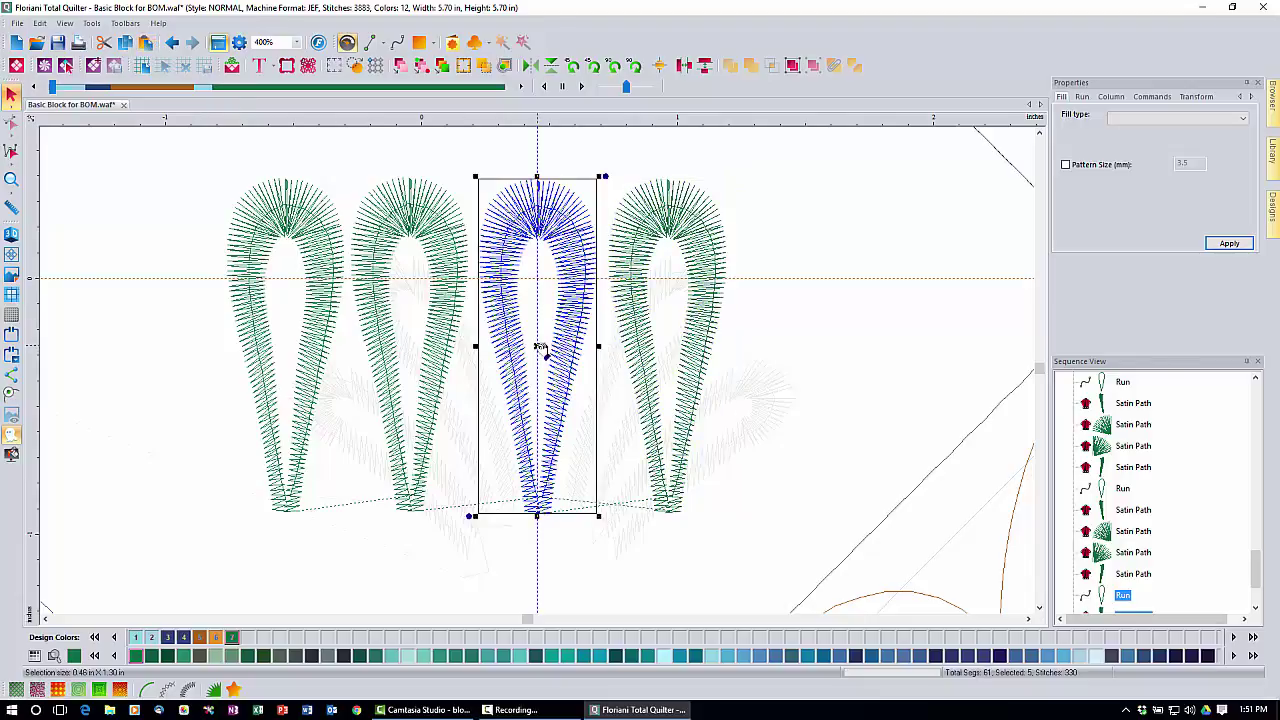
{"action": "left_click_drag", "start_coordinate": [540, 347], "coordinate": [814, 354]}
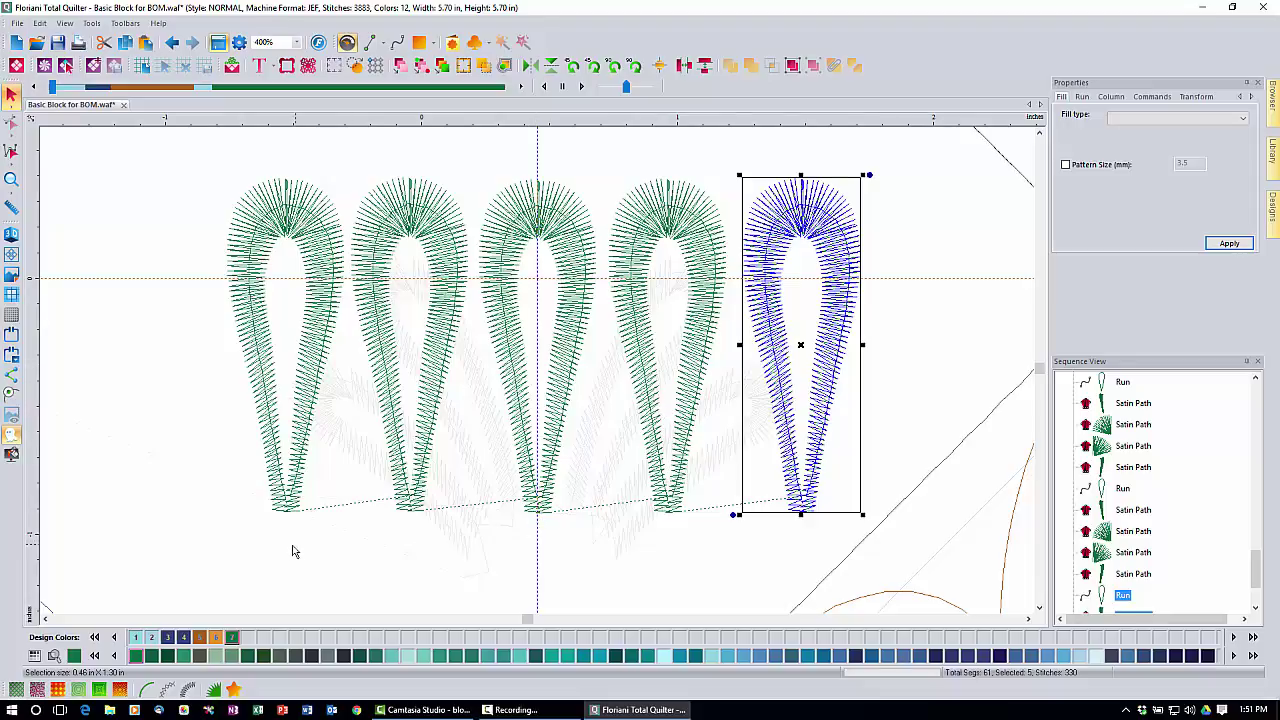
Step: Scale the far left petal to 75% with its aspect ratio maintained and rotate it counterclockwise so it leans outward
{"action": "left_click_drag", "start_coordinate": [190, 151], "coordinate": [363, 526]}
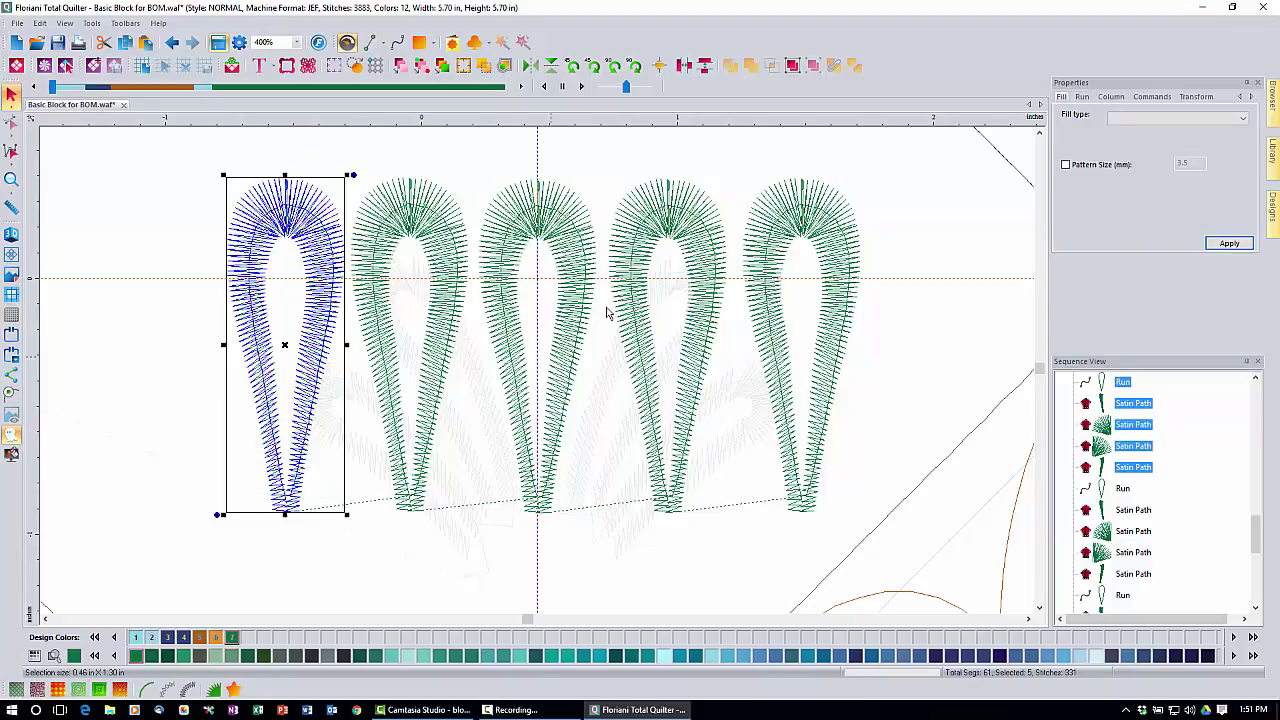
{"action": "left_click", "coordinate": [1196, 96]}
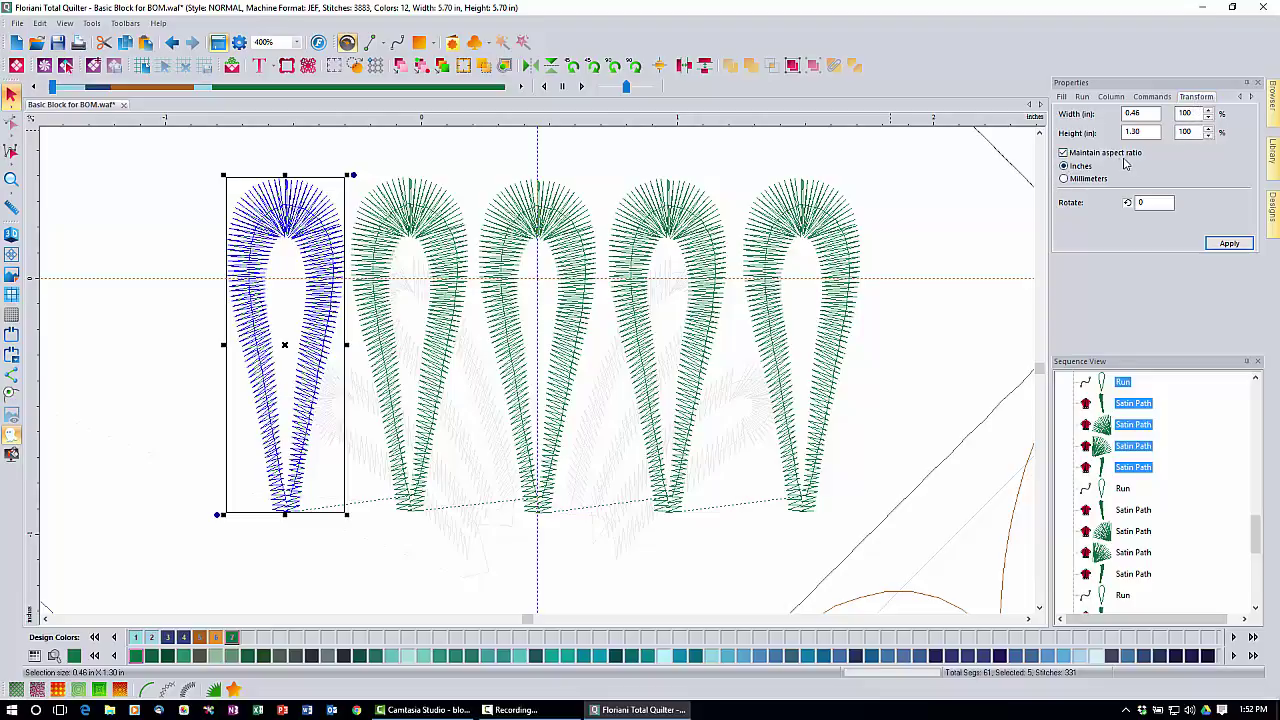
{"action": "double_click", "coordinate": [1189, 113]}
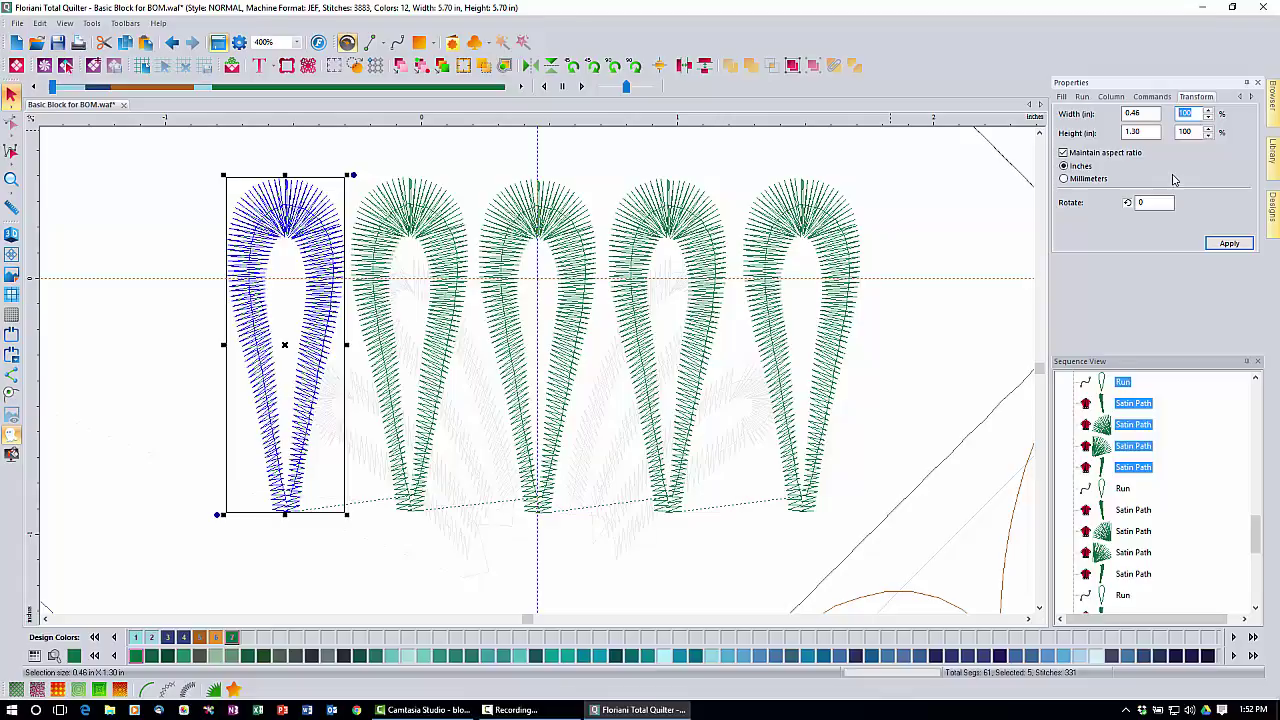
{"action": "type", "text": "75"}
{"action": "left_click", "coordinate": [1229, 244]}
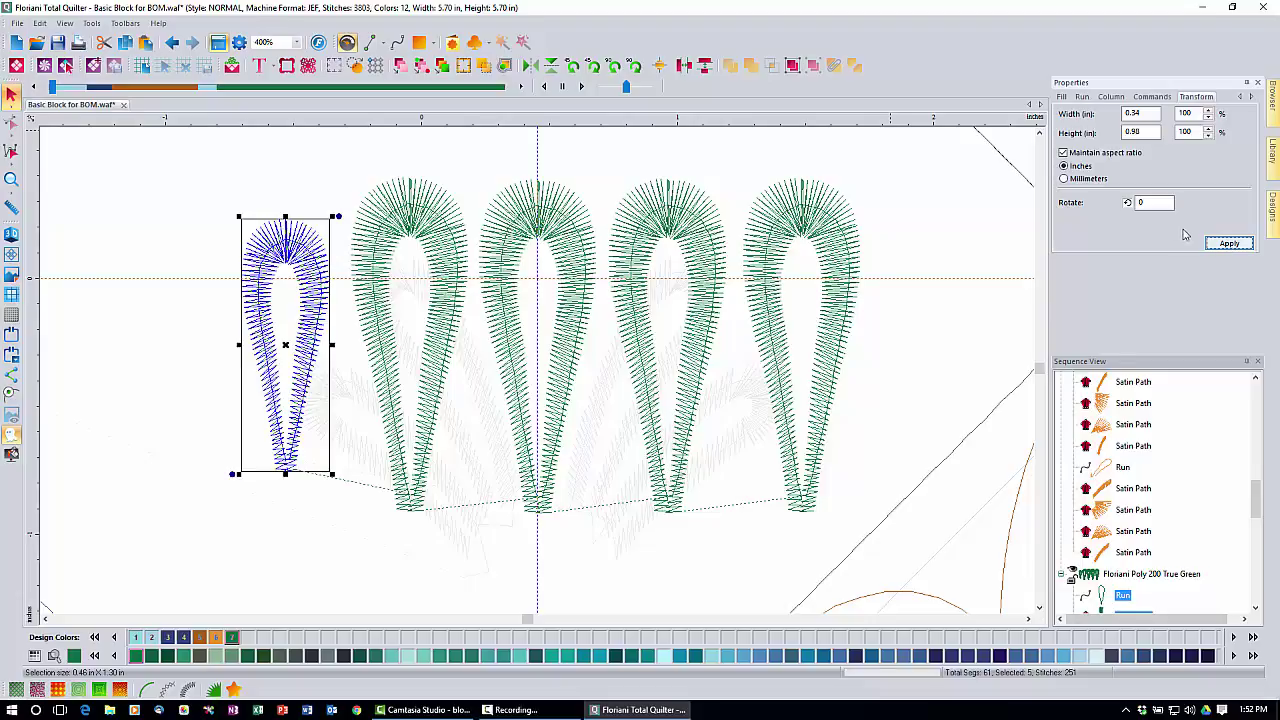
{"action": "double_click", "coordinate": [1154, 202]}
{"action": "left_click", "coordinate": [1229, 244]}
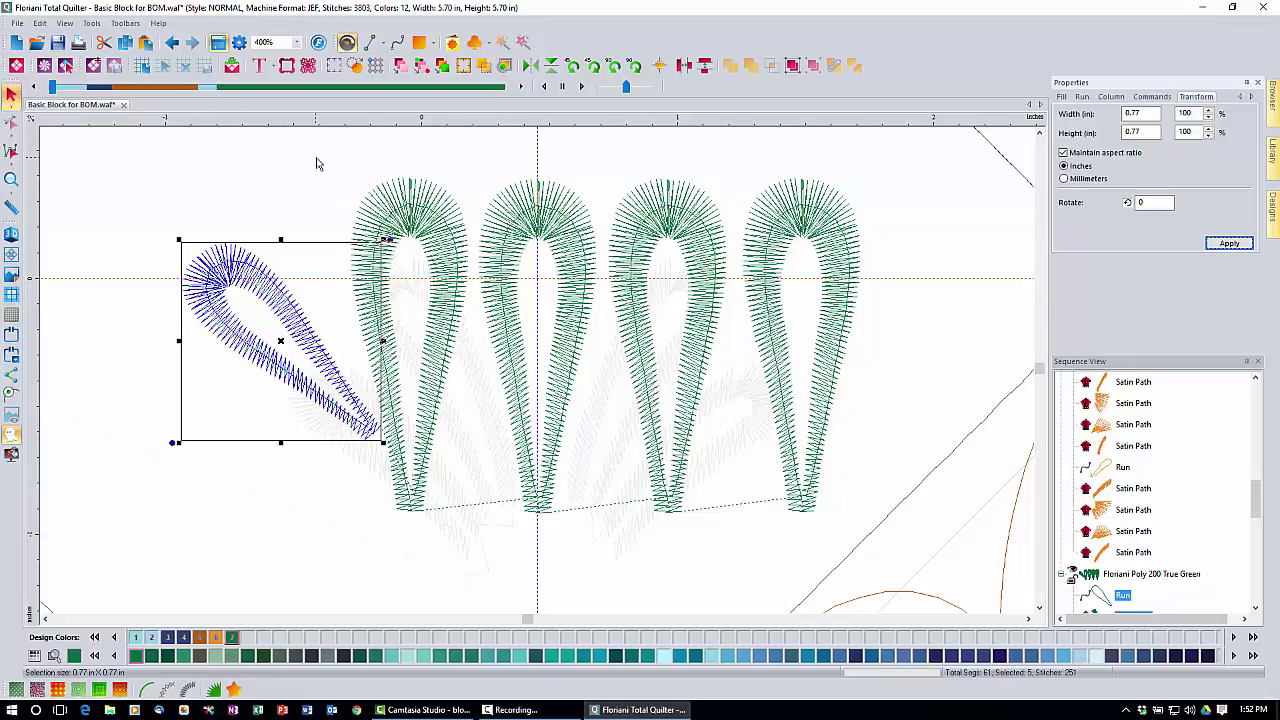
Step: Scale the second petal from the left to 85% and rotate it by 25 degrees
{"action": "left_click_drag", "start_coordinate": [322, 158], "coordinate": [478, 535]}
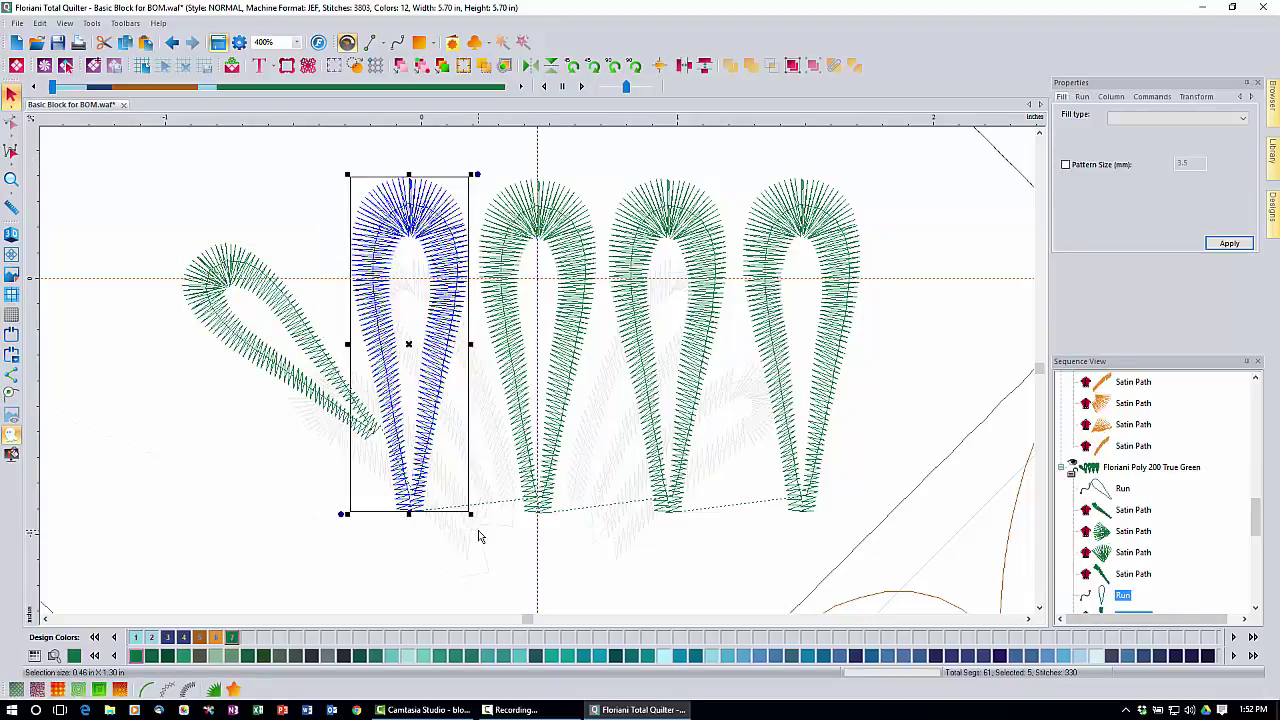
{"action": "left_click", "coordinate": [1195, 100]}
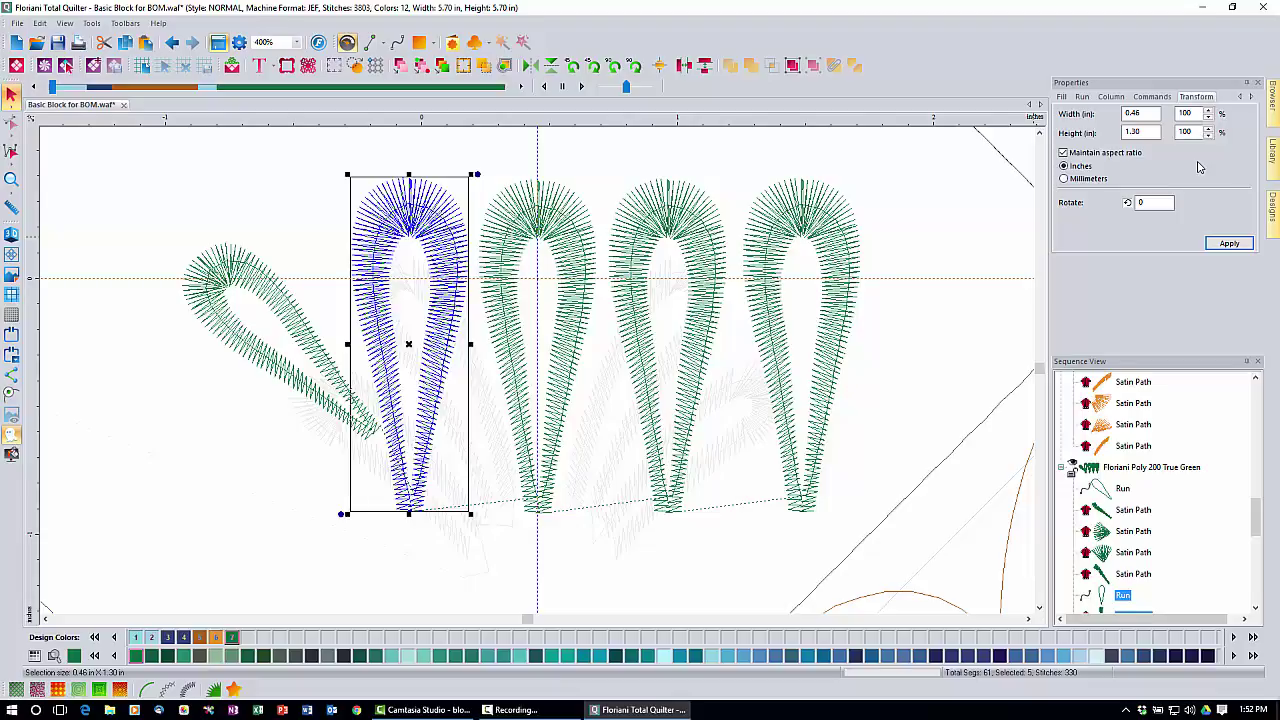
{"action": "left_click", "coordinate": [1191, 114]}
{"action": "left_click_drag", "start_coordinate": [1193, 114], "coordinate": [1171, 117]}
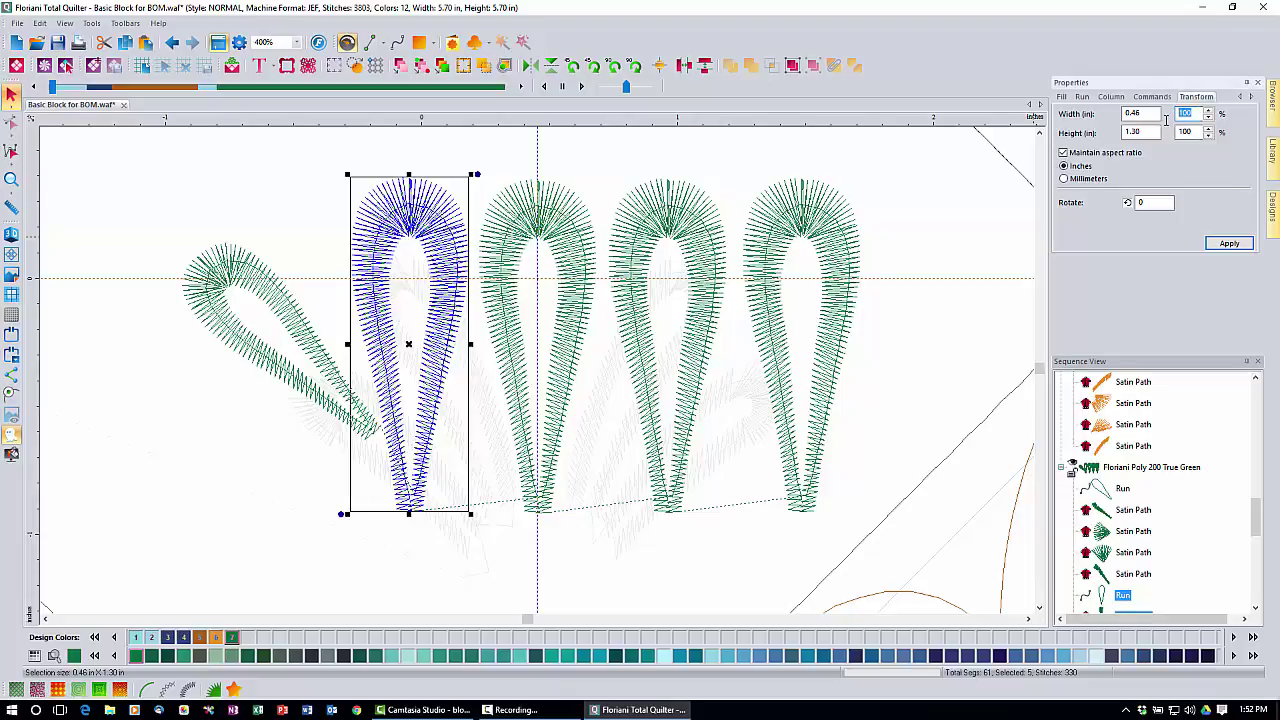
{"action": "type", "text": "85"}
{"action": "double_click", "coordinate": [1150, 203]}
{"action": "type", "text": "25"}
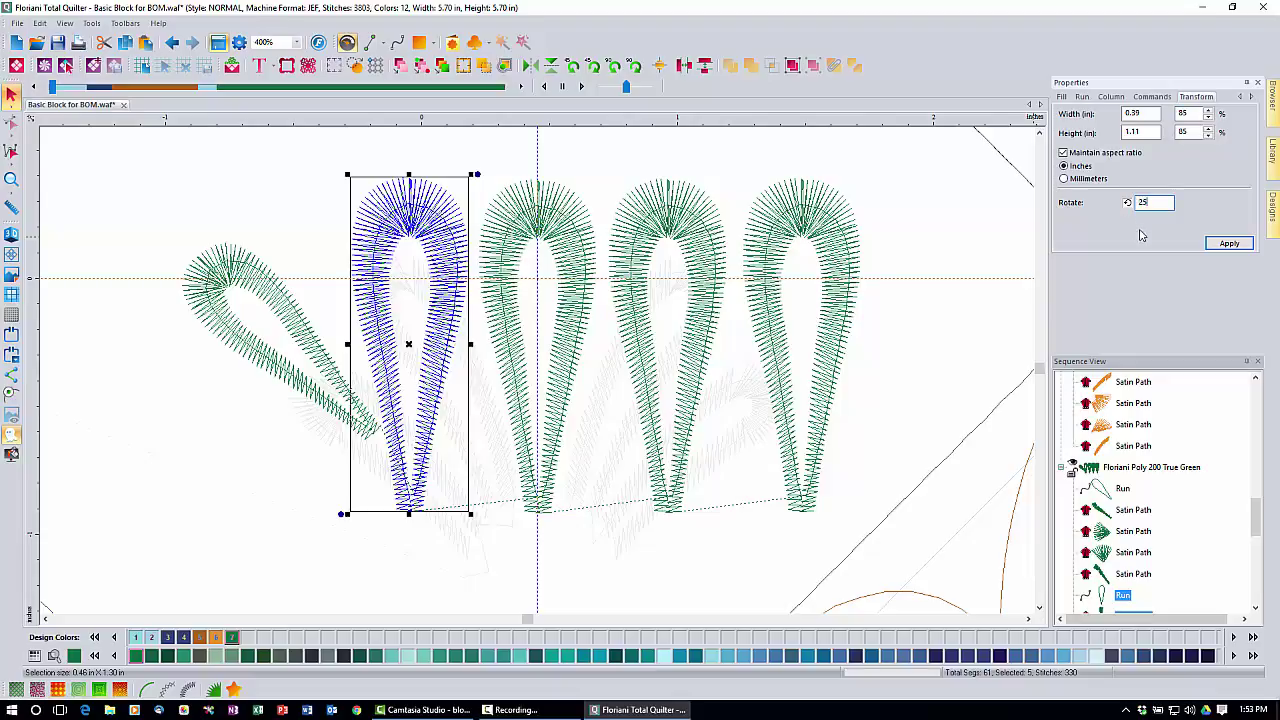
{"action": "left_click", "coordinate": [1220, 245]}
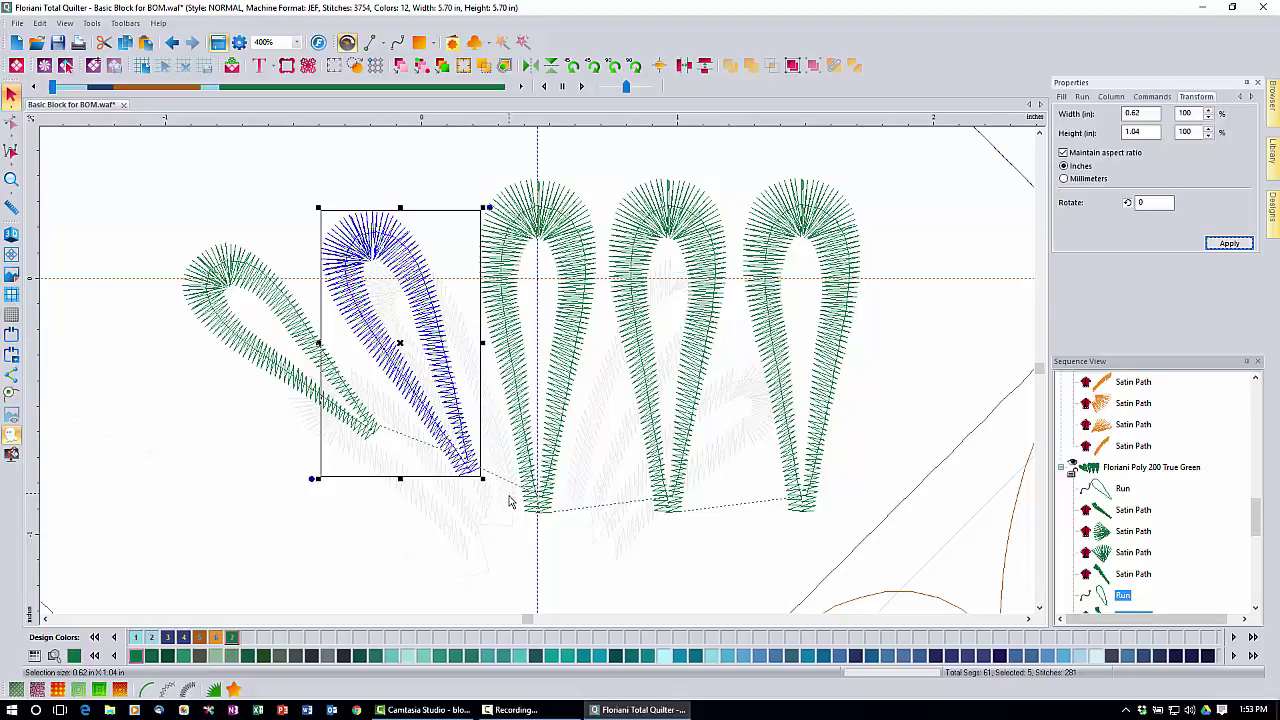
Step: Move the two resized left petals down beside the centre petal, fanning them over the ghosted orange petals
{"action": "left_click_drag", "start_coordinate": [399, 345], "coordinate": [437, 386]}
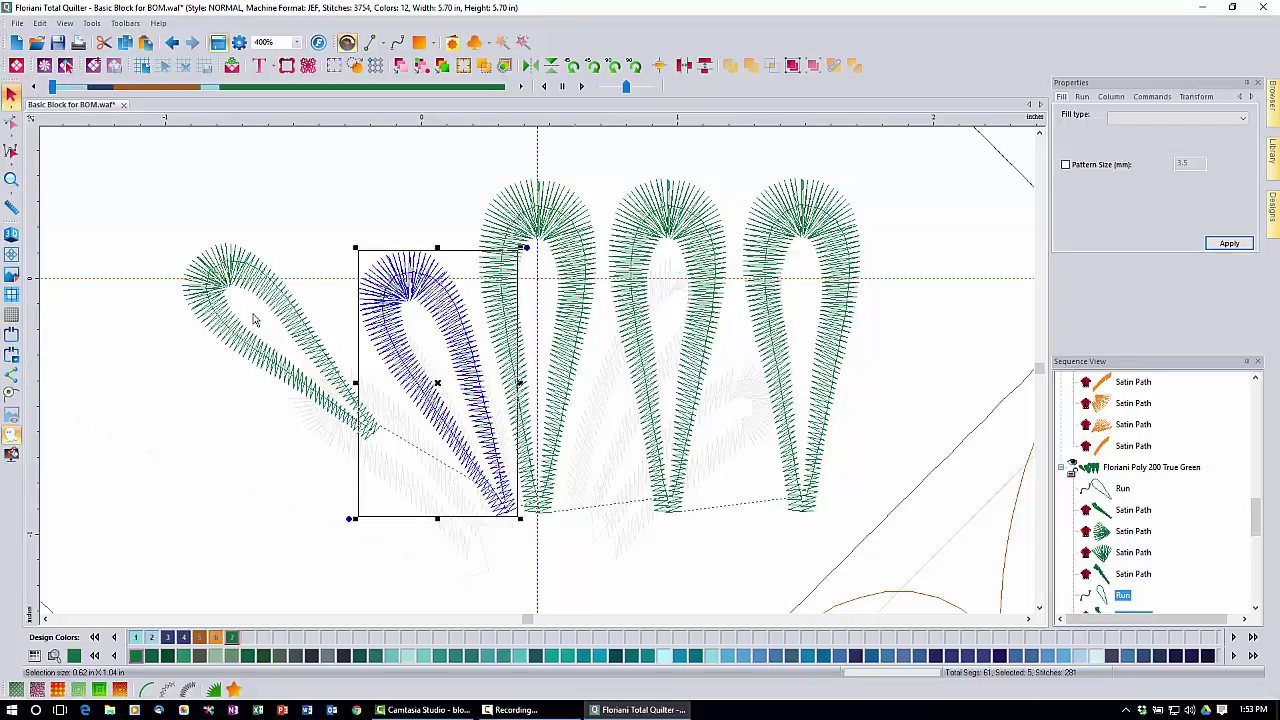
{"action": "left_click", "coordinate": [155, 213]}
{"action": "left_click_drag", "start_coordinate": [155, 213], "coordinate": [406, 508]}
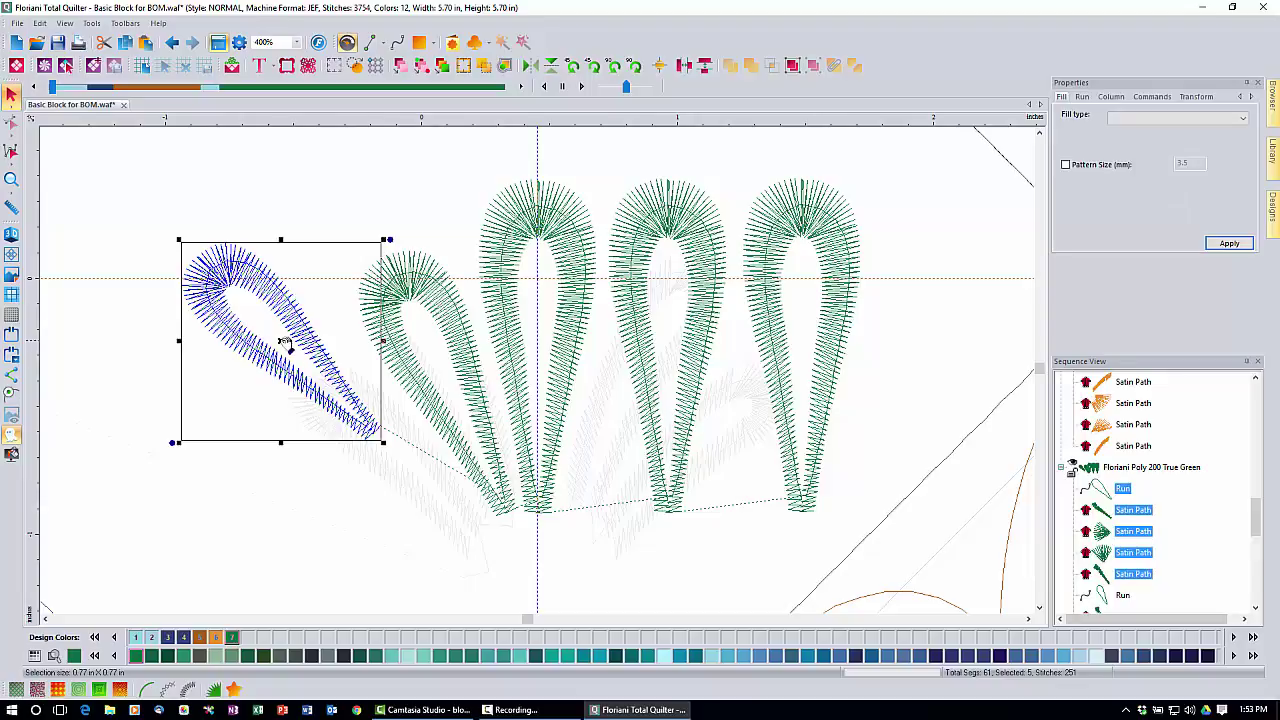
{"action": "left_click_drag", "start_coordinate": [286, 349], "coordinate": [387, 443]}
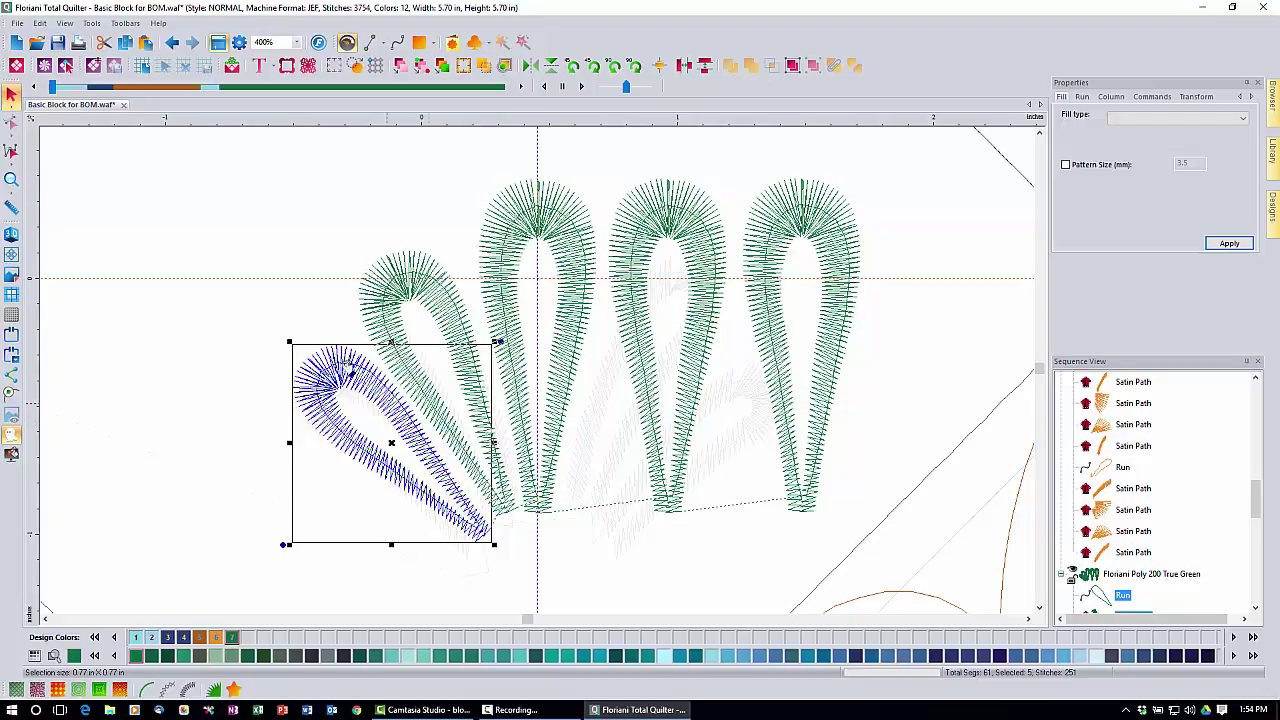
{"action": "left_click", "coordinate": [322, 268]}
{"action": "left_click_drag", "start_coordinate": [326, 206], "coordinate": [550, 530]}
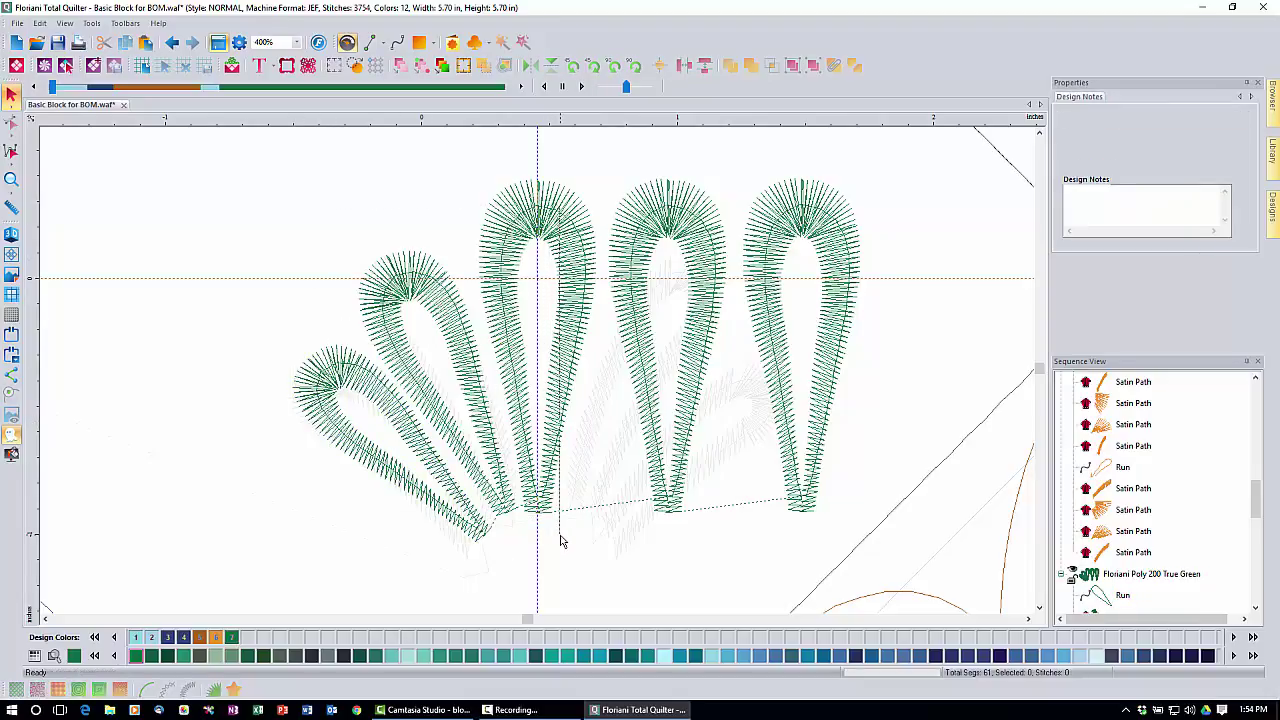
{"action": "left_click", "coordinate": [455, 374]}
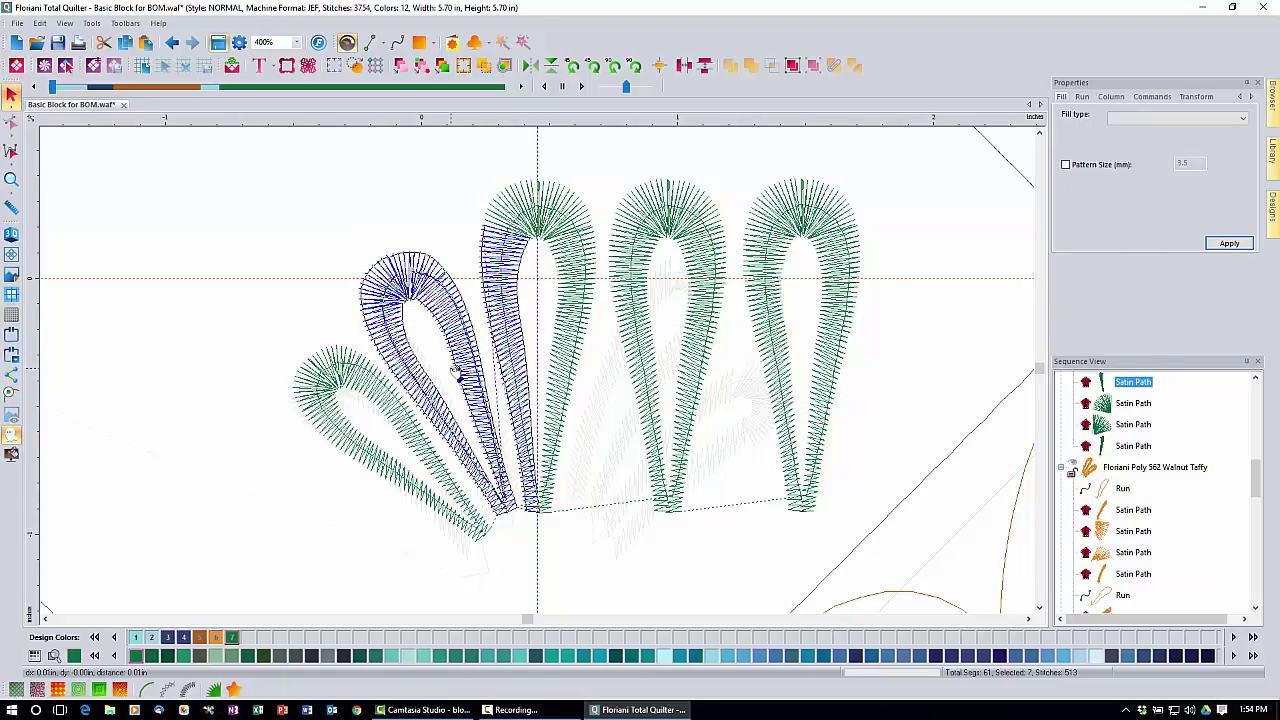
{"action": "left_click", "coordinate": [415, 330]}
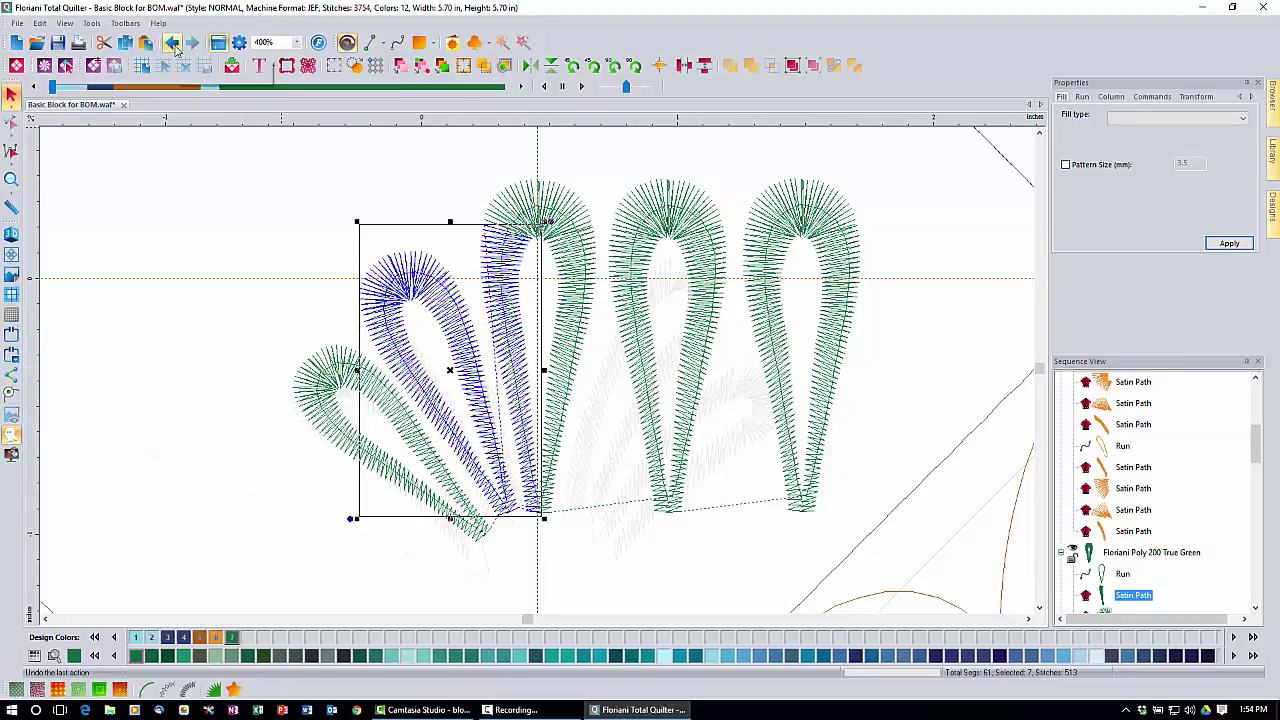
{"action": "left_click", "coordinate": [172, 43]}
{"action": "left_click", "coordinate": [237, 197]}
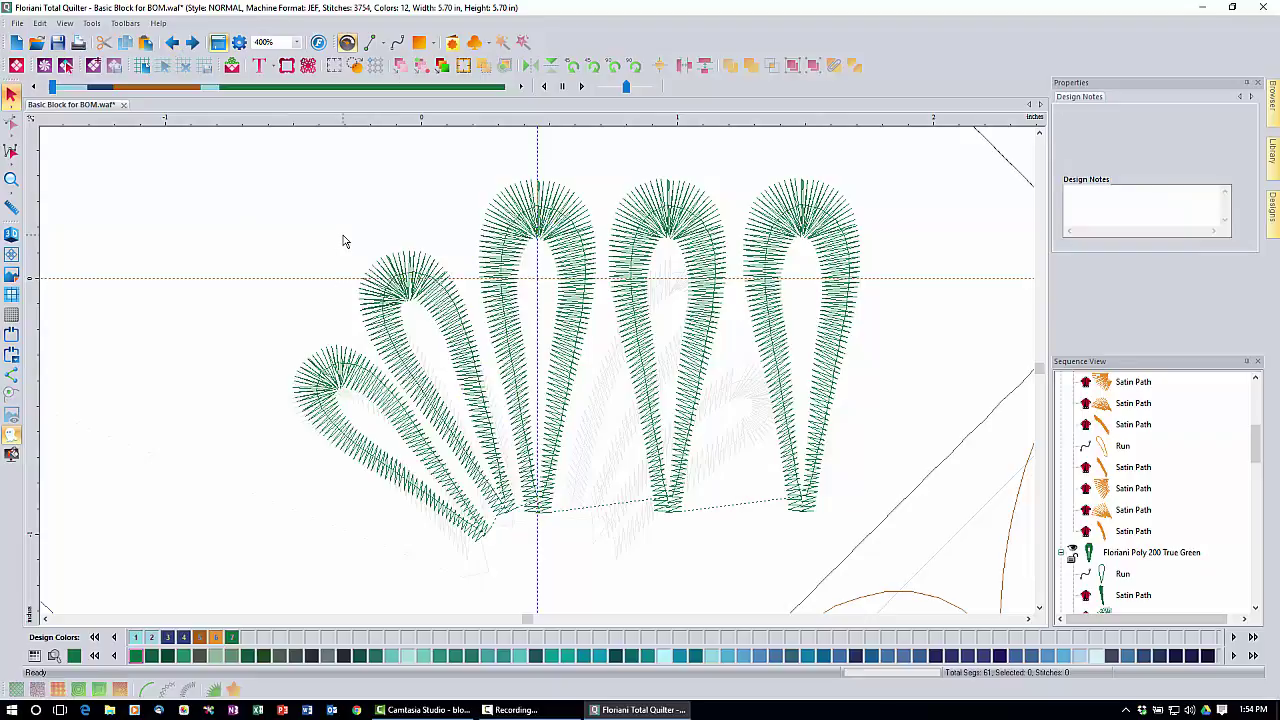
Step: Select the whole inner left petal and nudge it slightly down so its base sits closer to the fan's curve
{"action": "left_click_drag", "start_coordinate": [342, 240], "coordinate": [523, 532]}
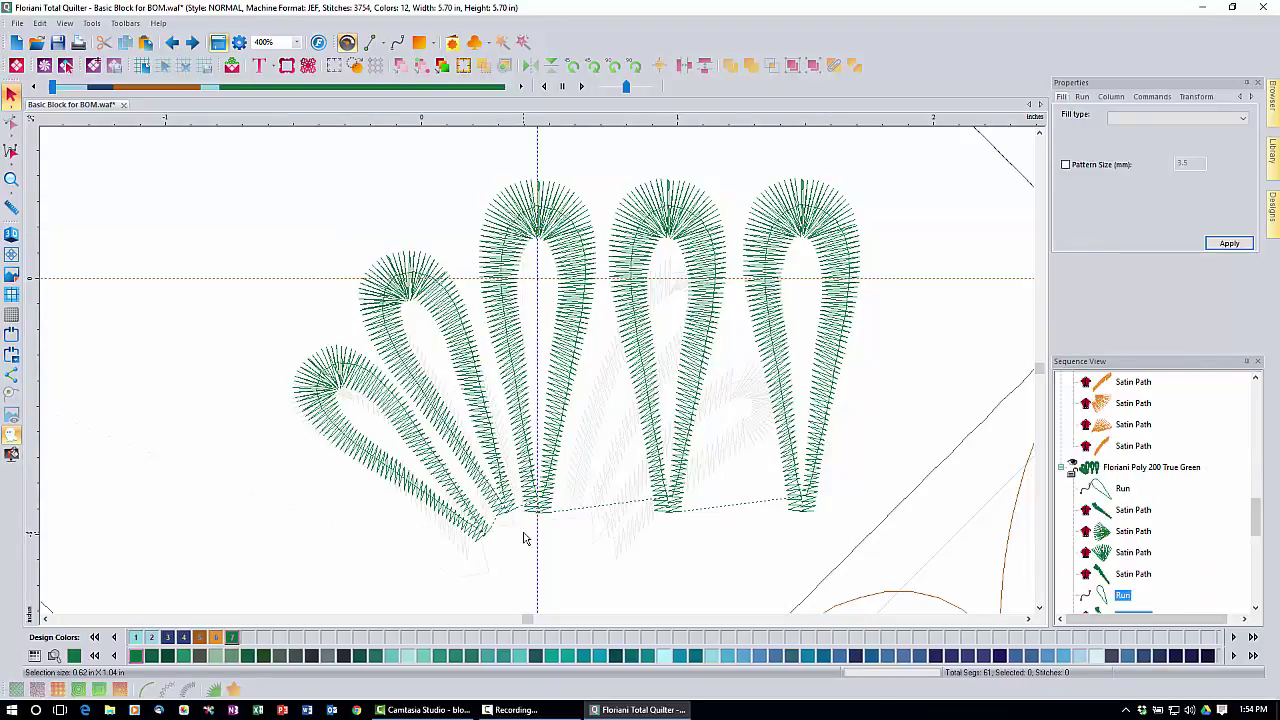
{"action": "left_click", "coordinate": [440, 385]}
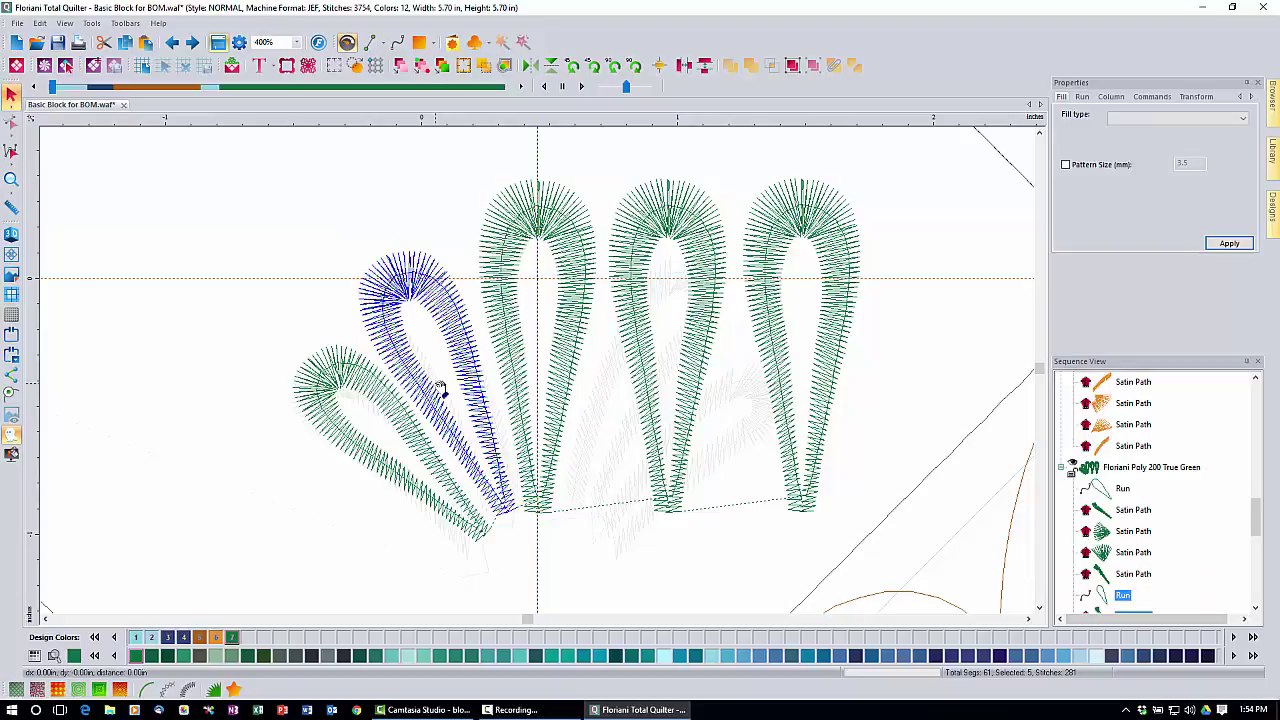
{"action": "left_click_drag", "start_coordinate": [442, 390], "coordinate": [443, 396]}
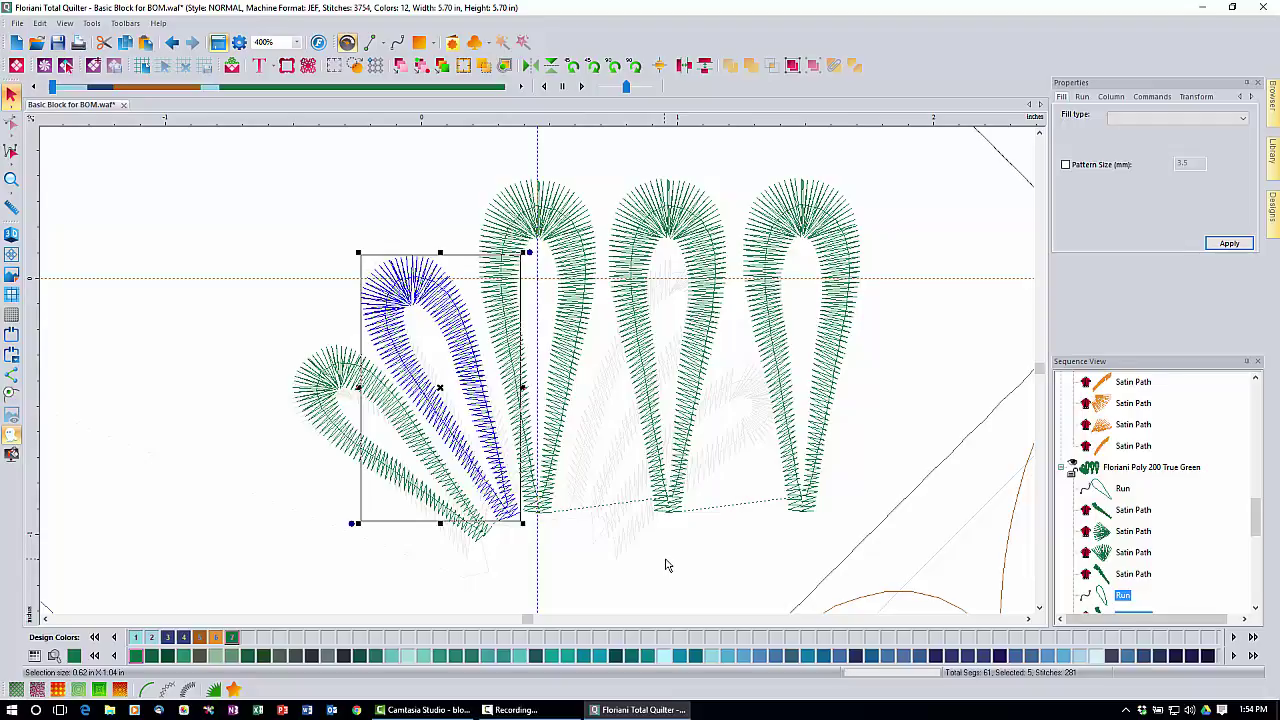
Step: Scale the fourth petal from the left to 85% with its aspect ratio maintained and rotate it clockwise so it leans outward
{"action": "left_click_drag", "start_coordinate": [588, 164], "coordinate": [743, 523]}
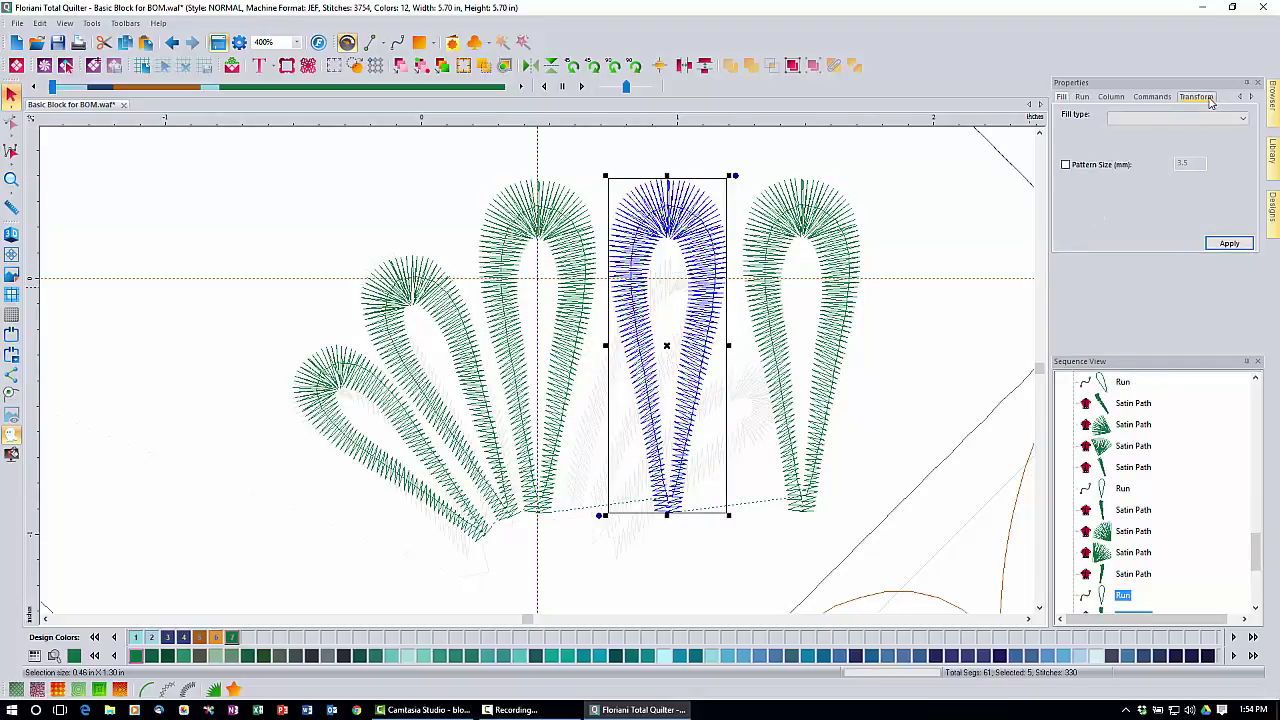
{"action": "left_click", "coordinate": [1198, 97]}
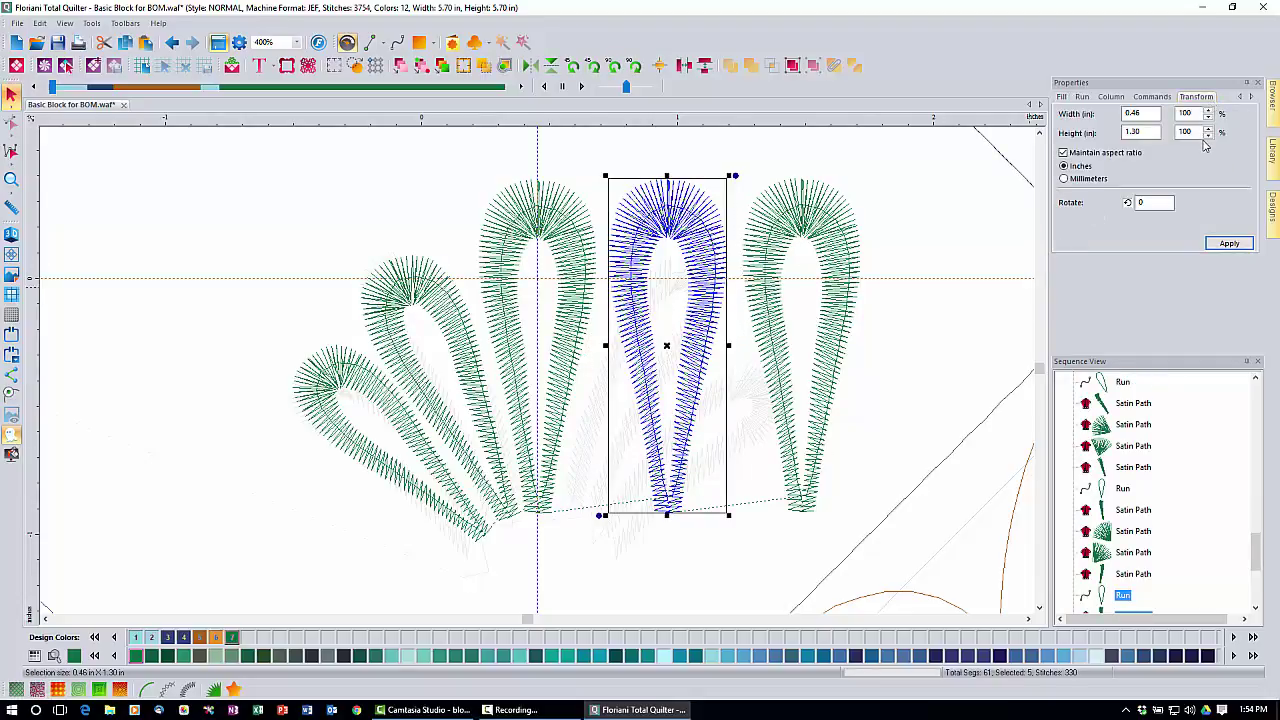
{"action": "double_click", "coordinate": [1193, 113]}
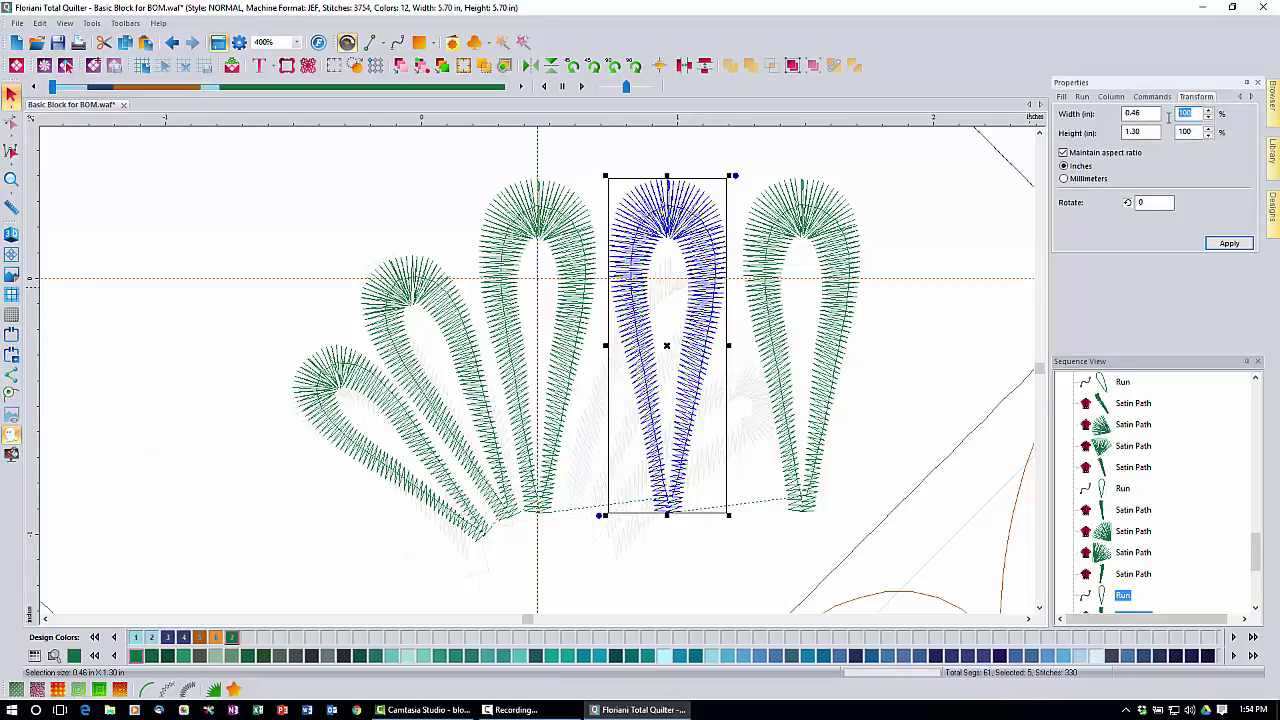
{"action": "type", "text": "85"}
{"action": "double_click", "coordinate": [1161, 204]}
{"action": "left_click", "coordinate": [1215, 245]}
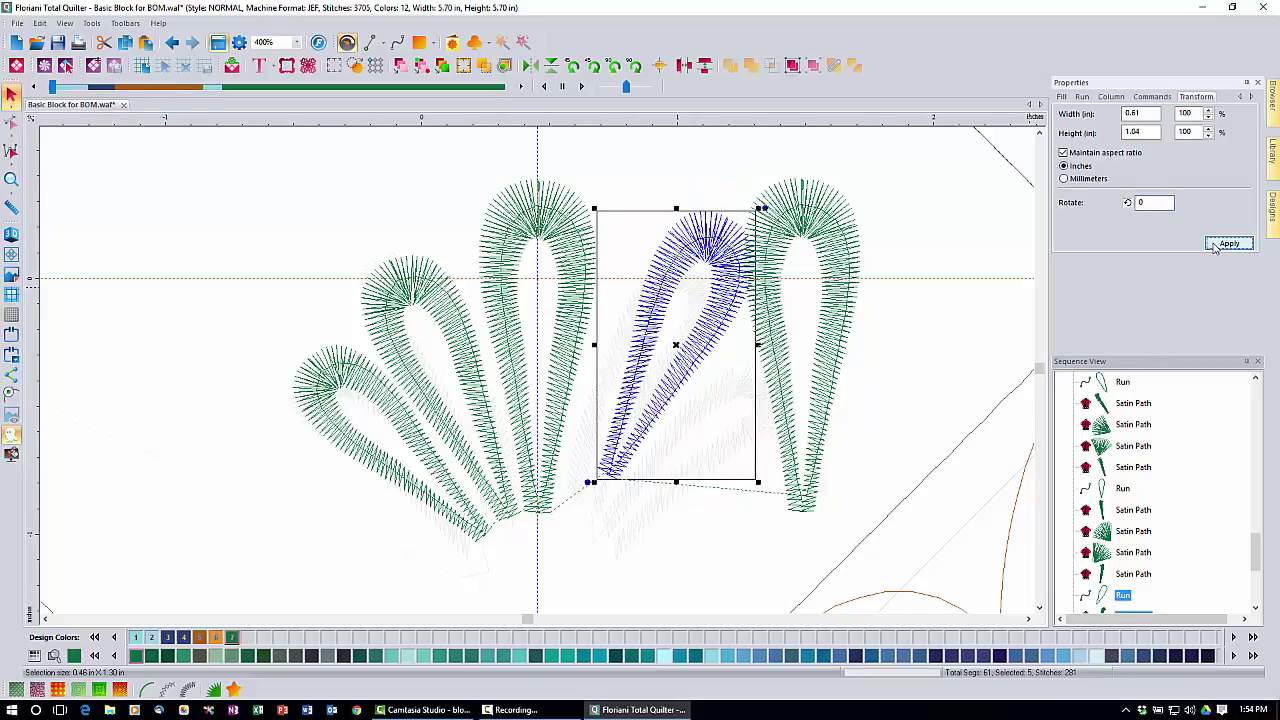
Step: Move the resized inner right petal down beside the centre petal so it mirrors the inner left petal
{"action": "left_click", "coordinate": [680, 348]}
{"action": "left_click_drag", "start_coordinate": [680, 348], "coordinate": [646, 390]}
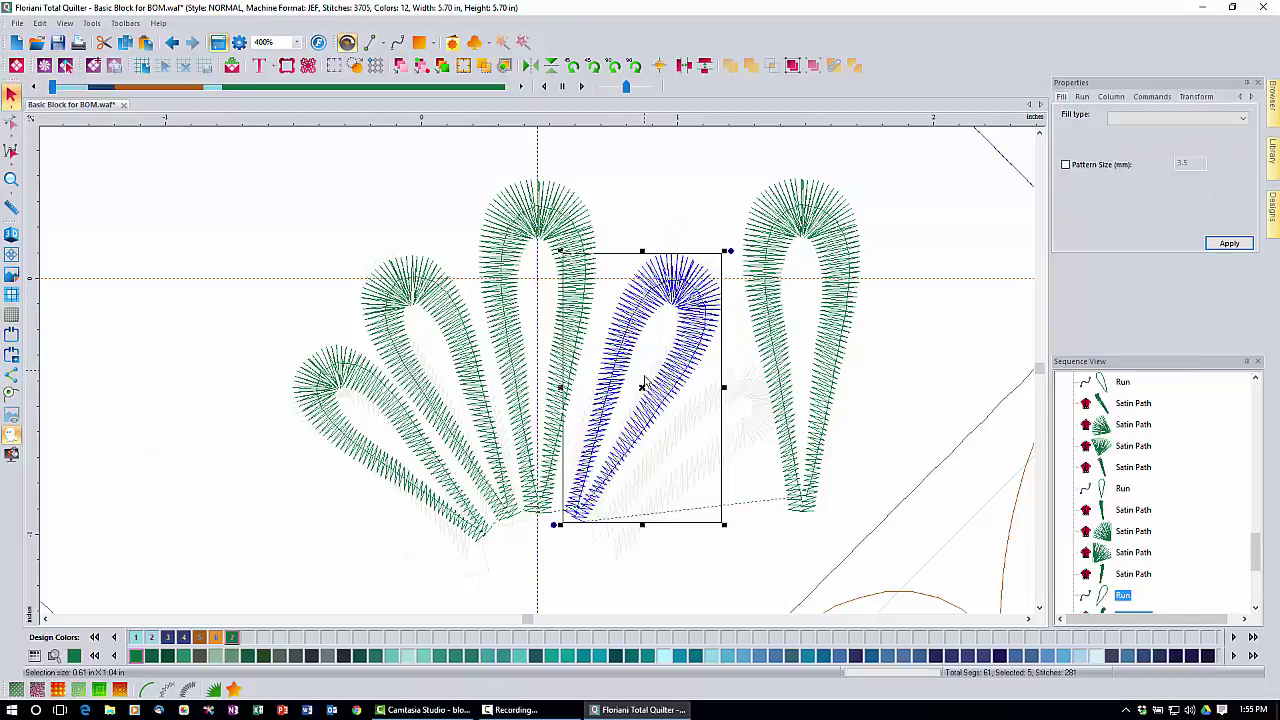
{"action": "left_click_drag", "start_coordinate": [647, 392], "coordinate": [649, 392]}
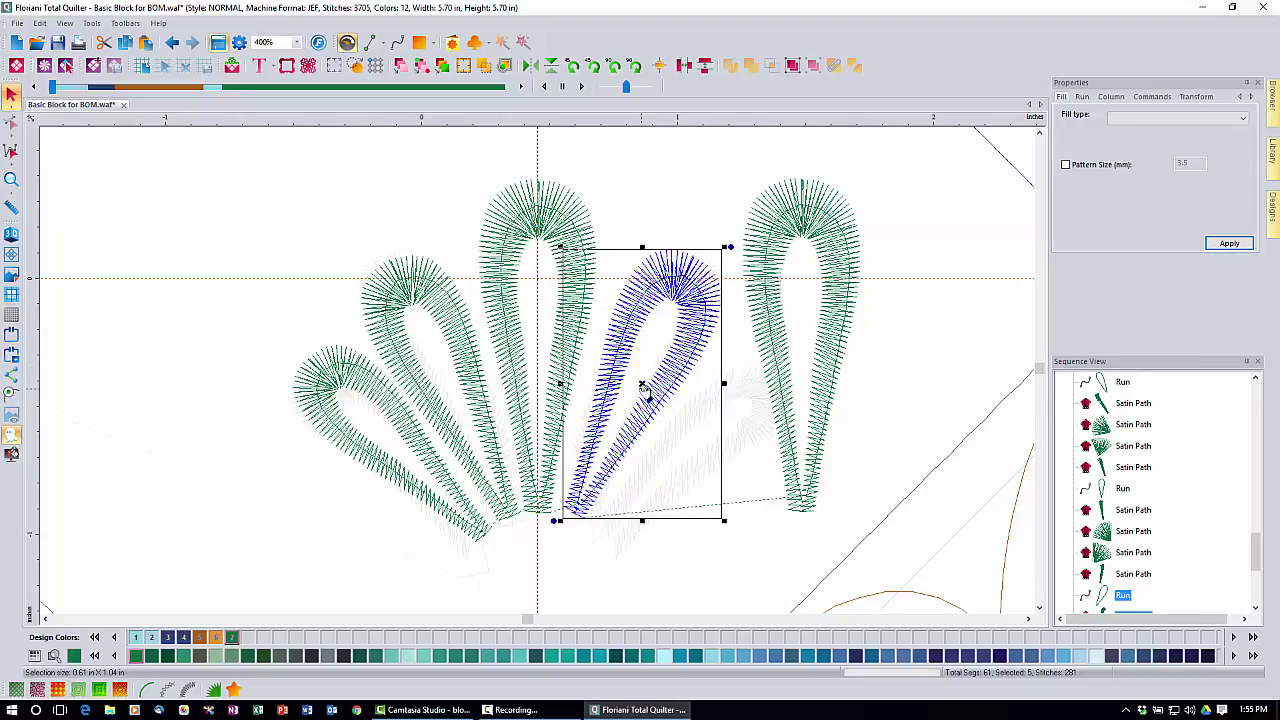
{"action": "left_click_drag", "start_coordinate": [646, 390], "coordinate": [646, 394]}
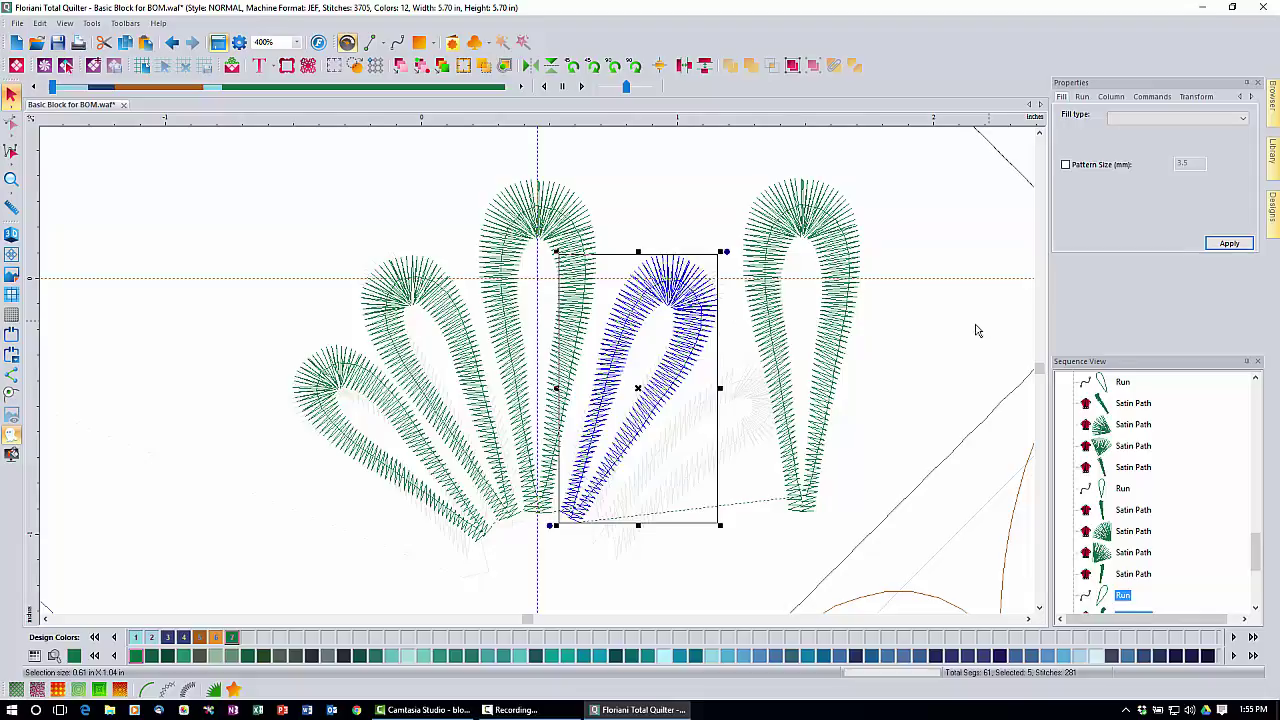
Step: Scale the far right petal to 75%, rotate it by 315 degrees and place it as the fan's outermost right petal
{"action": "left_click_drag", "start_coordinate": [716, 160], "coordinate": [916, 532]}
{"action": "left_click", "coordinate": [1196, 96]}
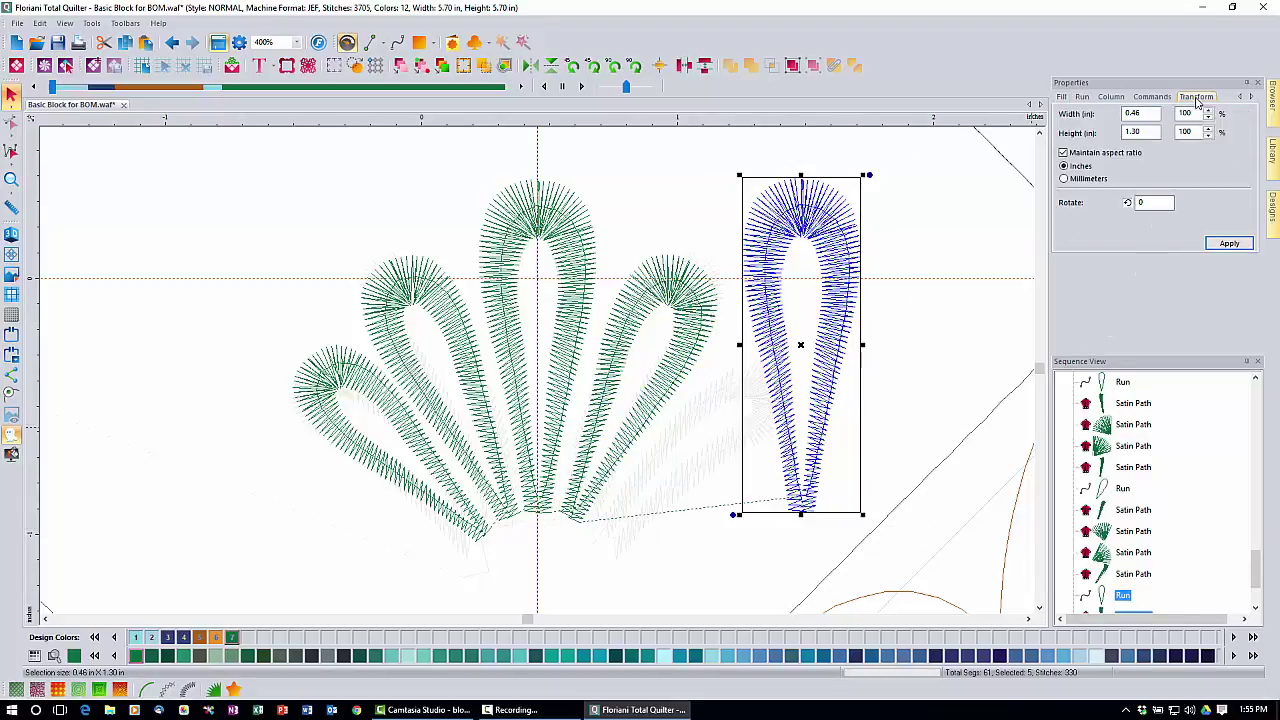
{"action": "double_click", "coordinate": [1198, 112]}
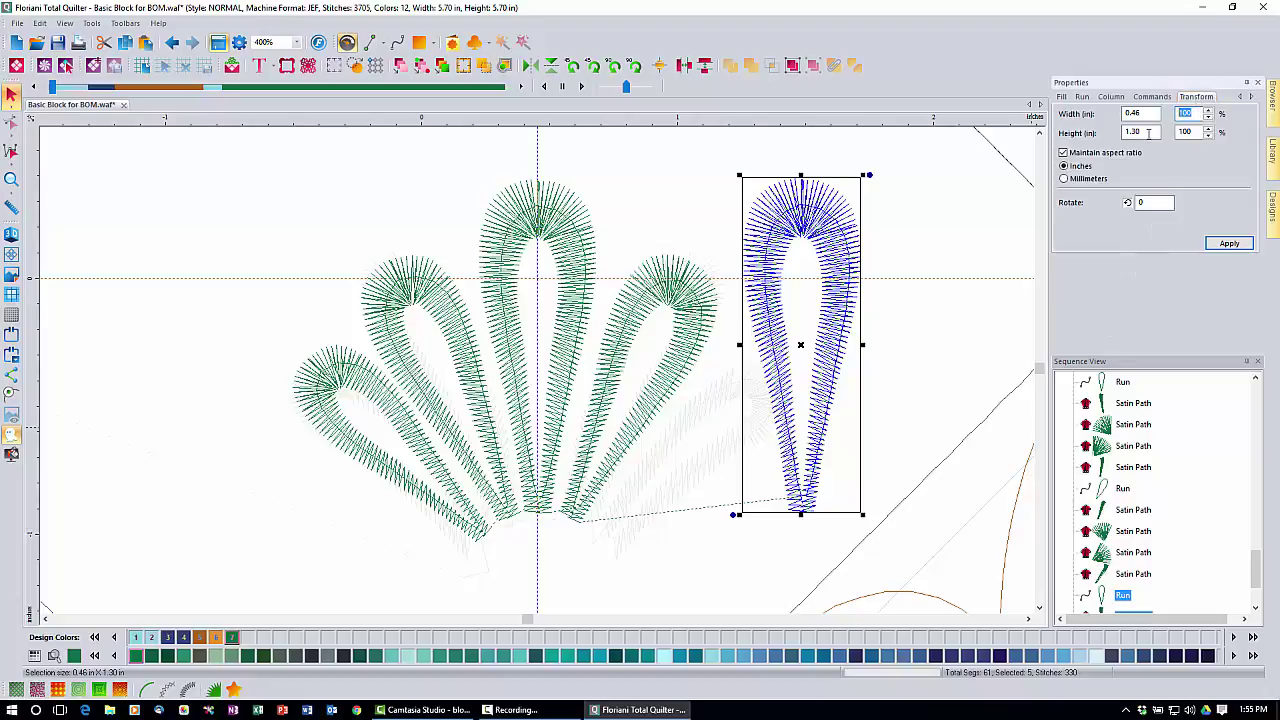
{"action": "type", "text": "75"}
{"action": "double_click", "coordinate": [1151, 204]}
{"action": "type", "text": "315"}
{"action": "left_click", "coordinate": [1229, 243]}
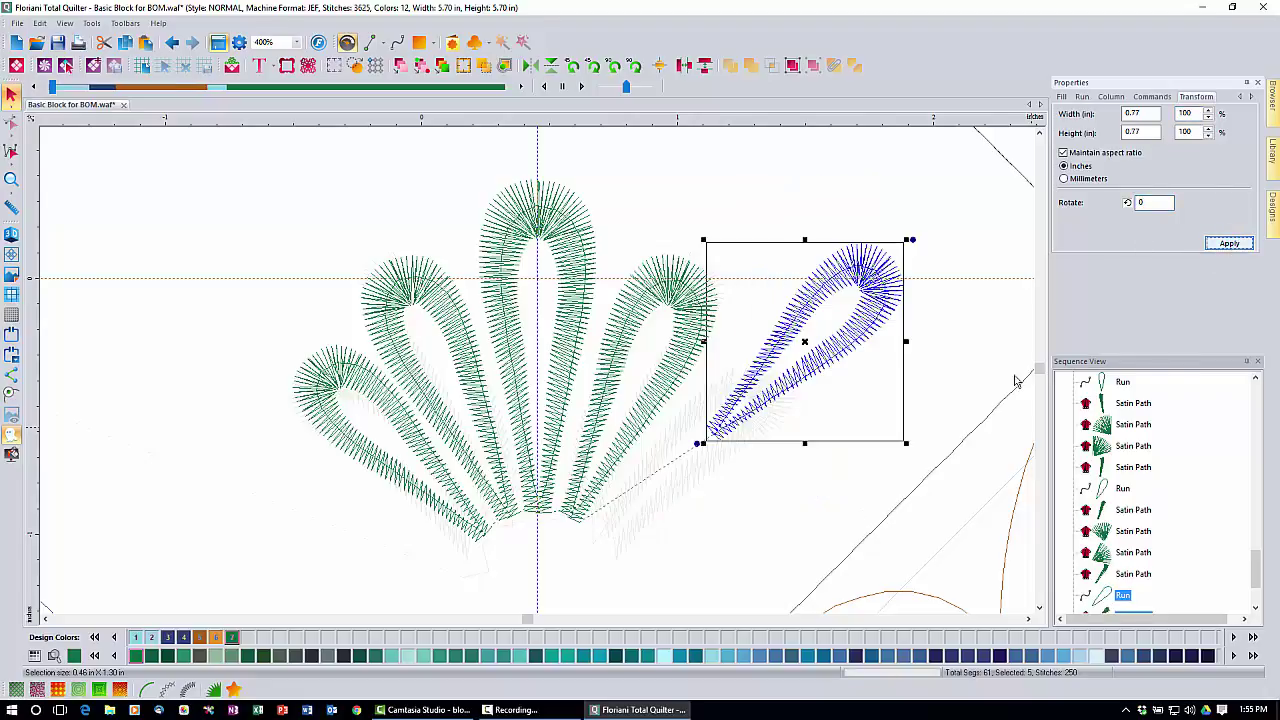
{"action": "left_click_drag", "start_coordinate": [808, 347], "coordinate": [687, 443]}
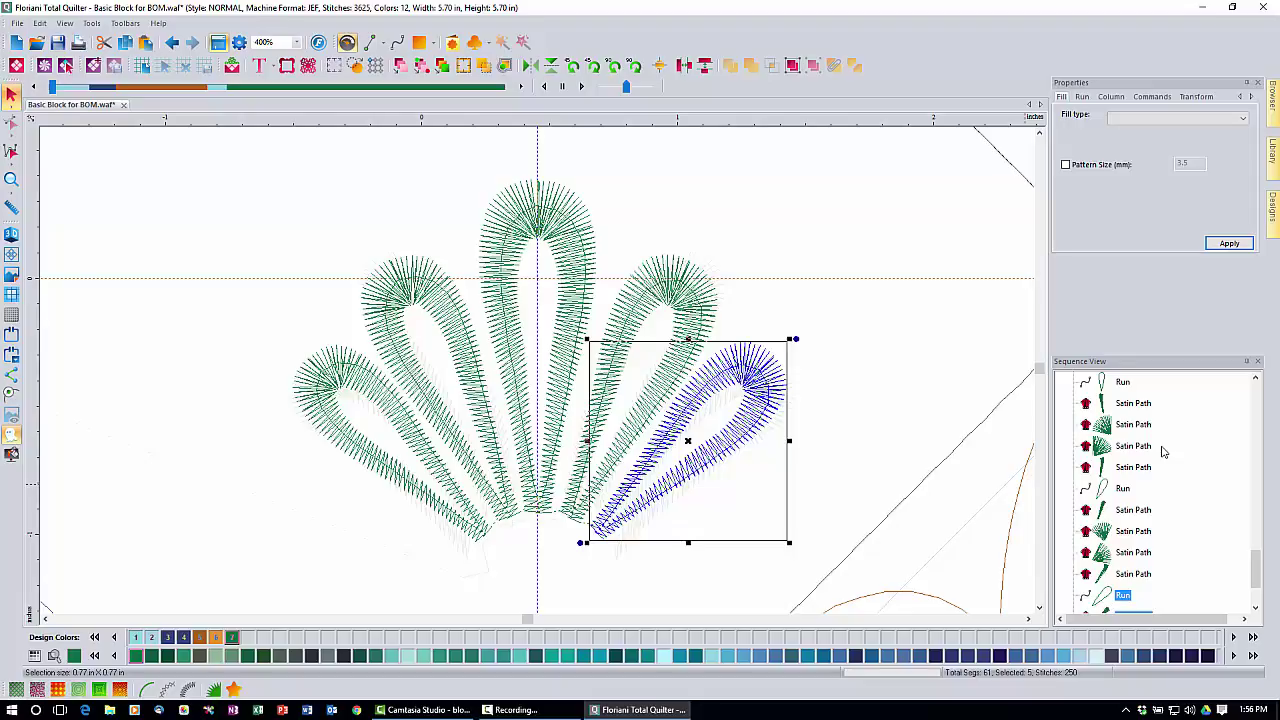
Step: Collapse all colour groups in the stitch sequence and show all hidden objects
{"action": "right_click", "coordinate": [1136, 430]}
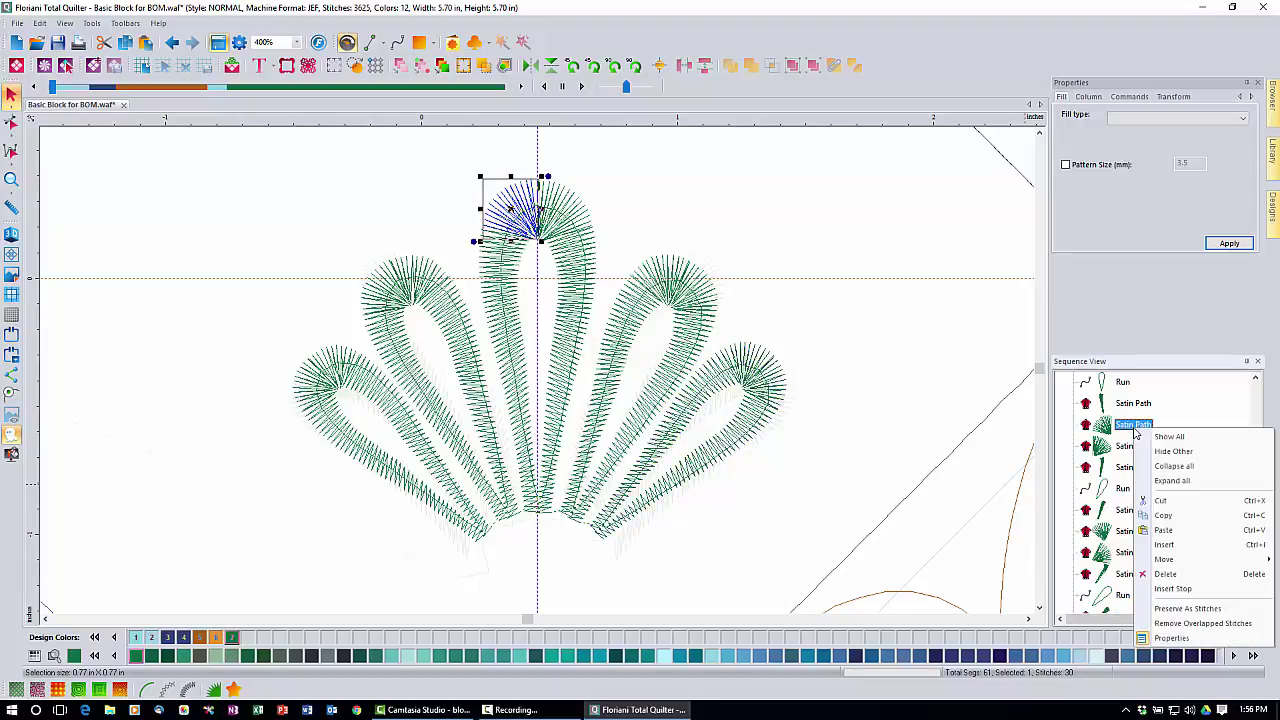
{"action": "left_click", "coordinate": [1176, 467]}
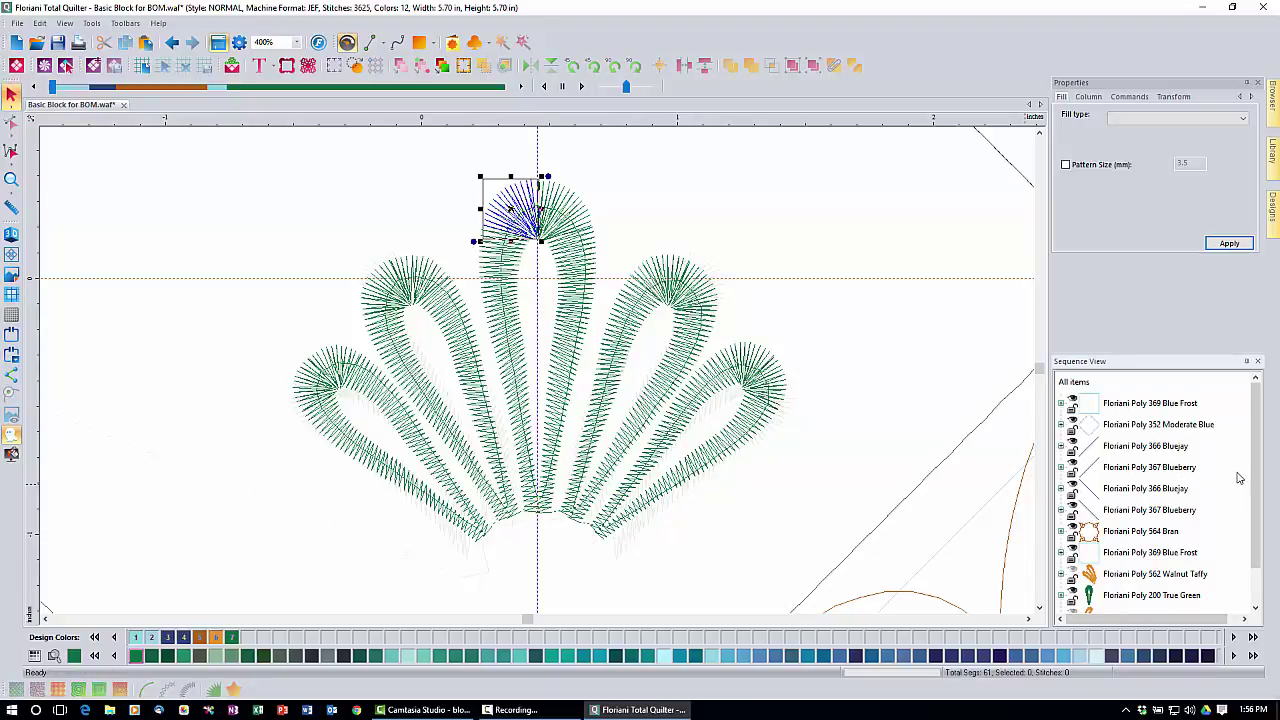
{"action": "left_click_drag", "start_coordinate": [1255, 474], "coordinate": [1257, 540]}
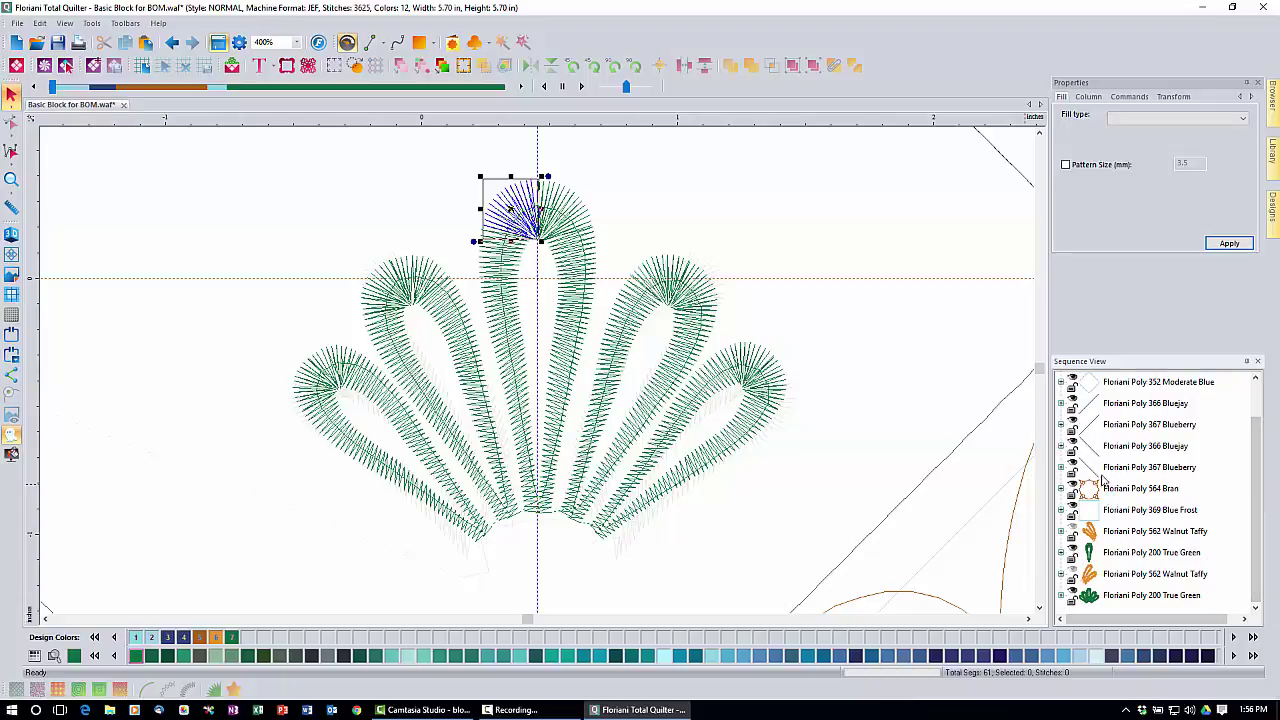
{"action": "left_click", "coordinate": [1124, 467]}
{"action": "right_click", "coordinate": [1135, 468]}
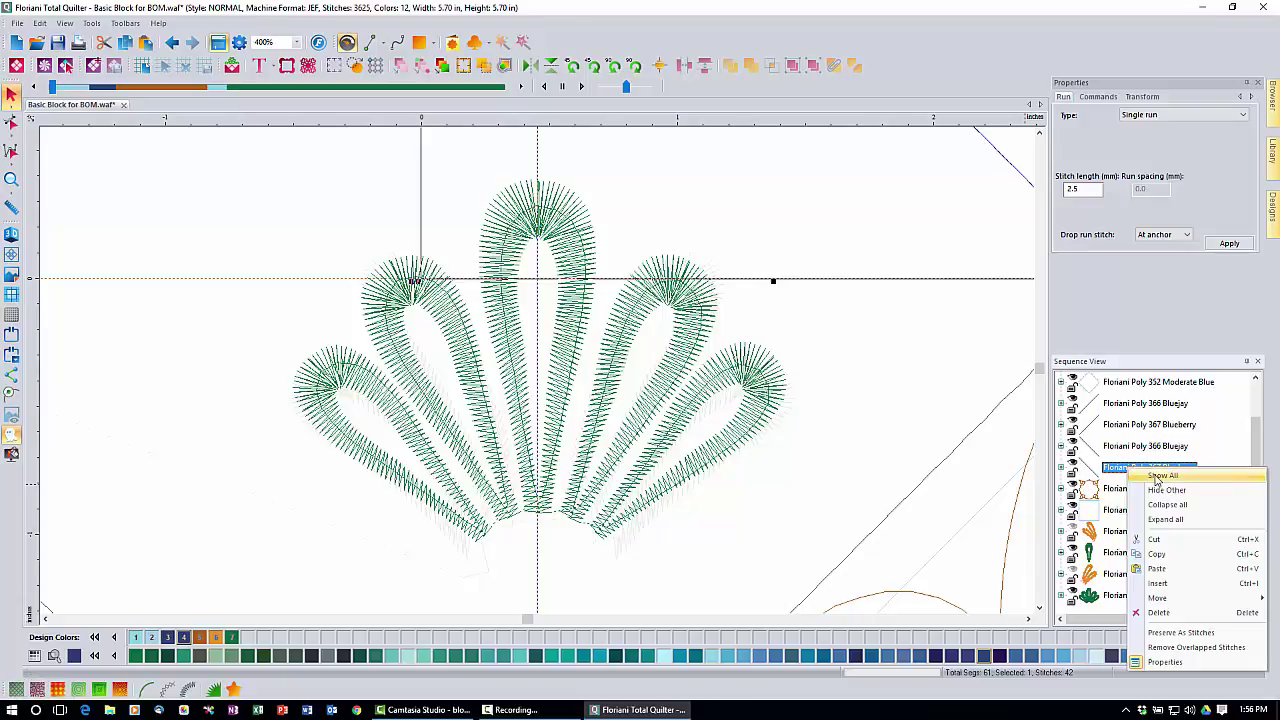
{"action": "left_click", "coordinate": [1160, 476]}
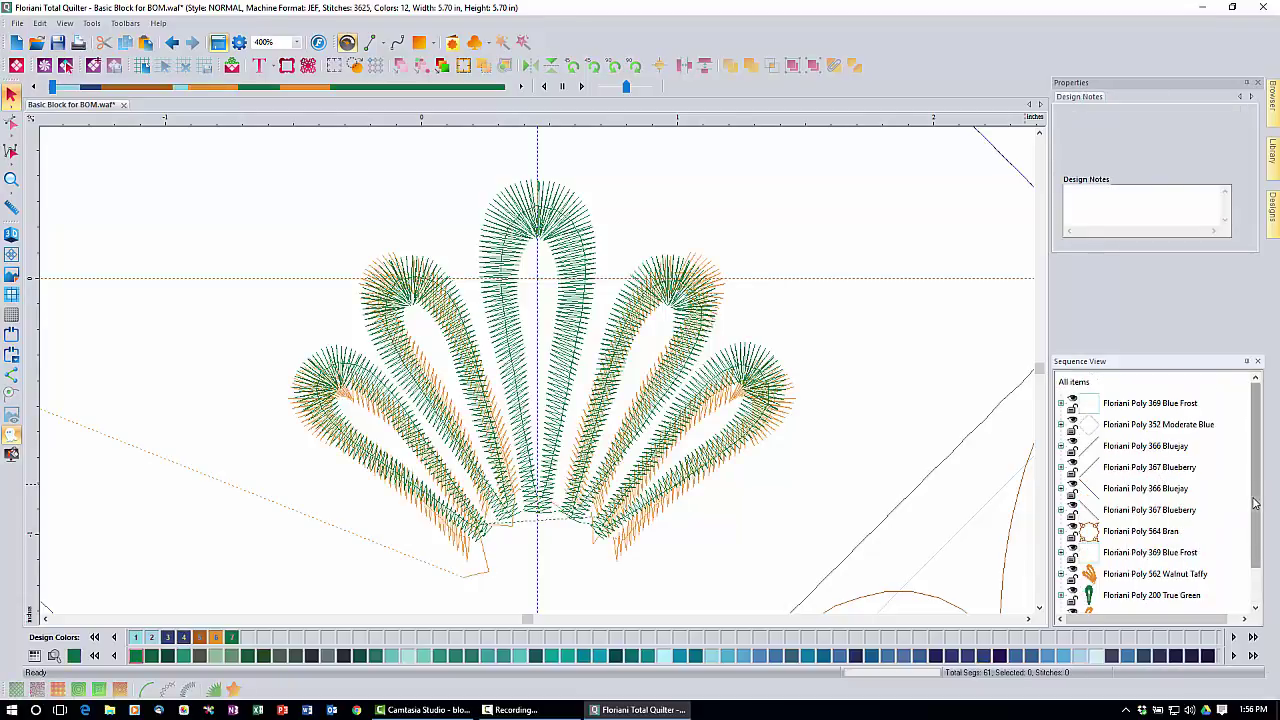
Step: Select both orange Walnut Taffy petal groups in the stitch sequence and cut them from the design
{"action": "scroll", "coordinate": [1255, 510], "scroll_direction": "down", "scroll_amount": 2}
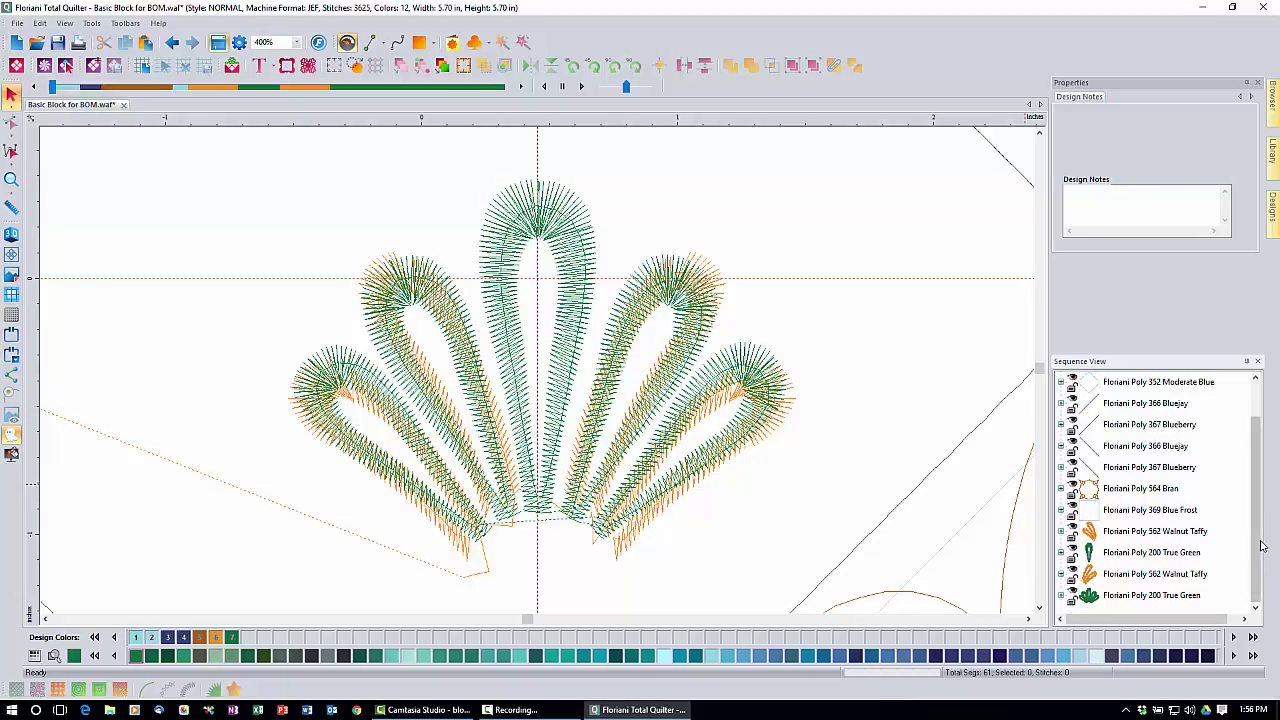
{"action": "left_click", "coordinate": [1155, 533]}
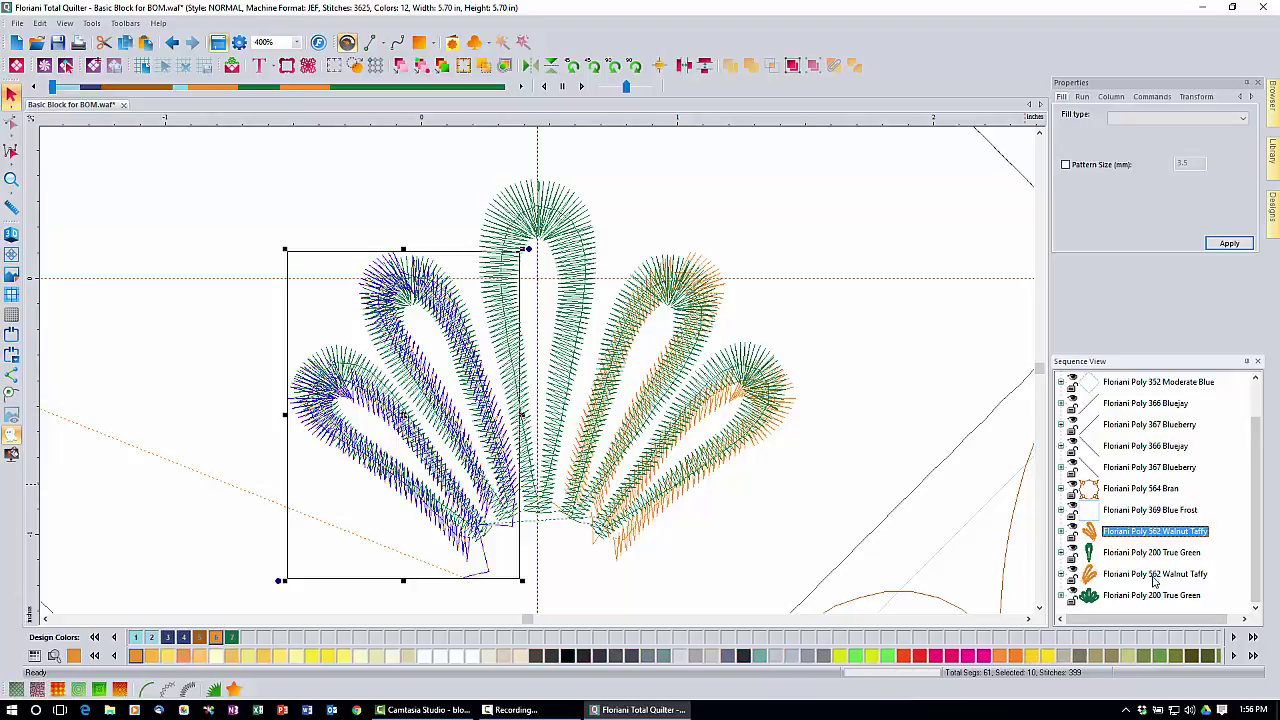
{"action": "left_click", "coordinate": [1155, 576], "text": "ctrl"}
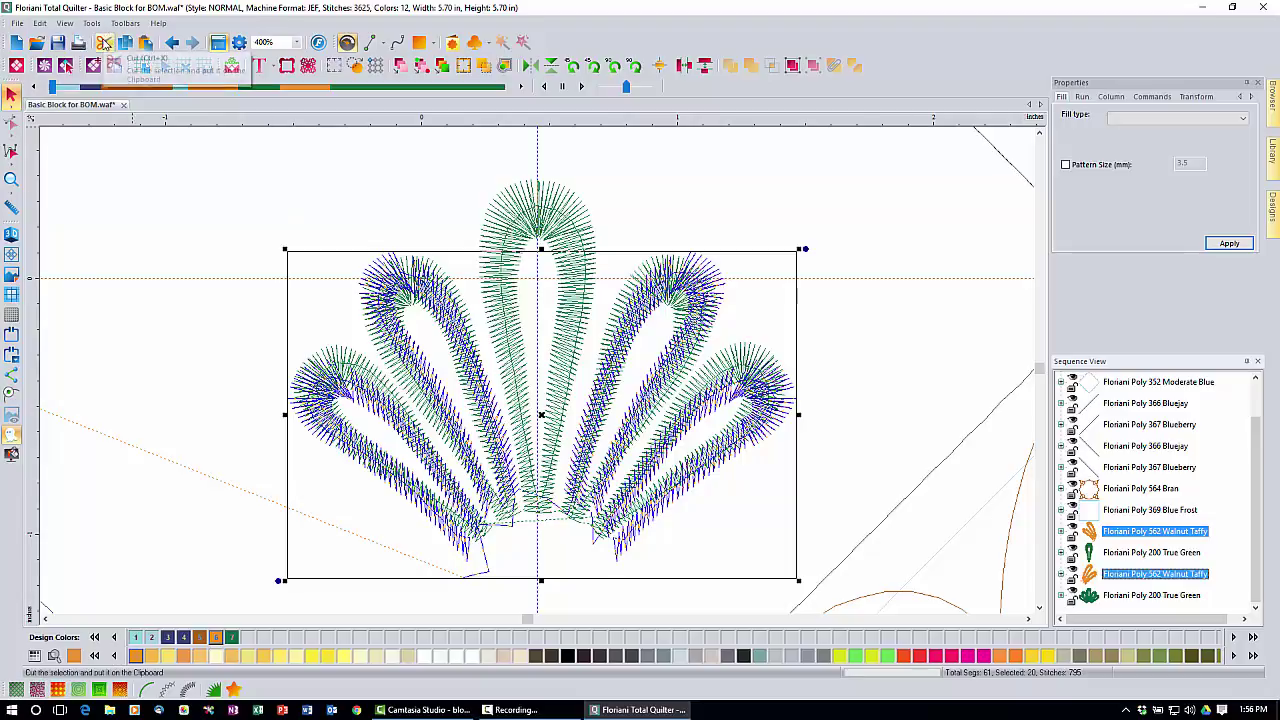
{"action": "left_click", "coordinate": [104, 43]}
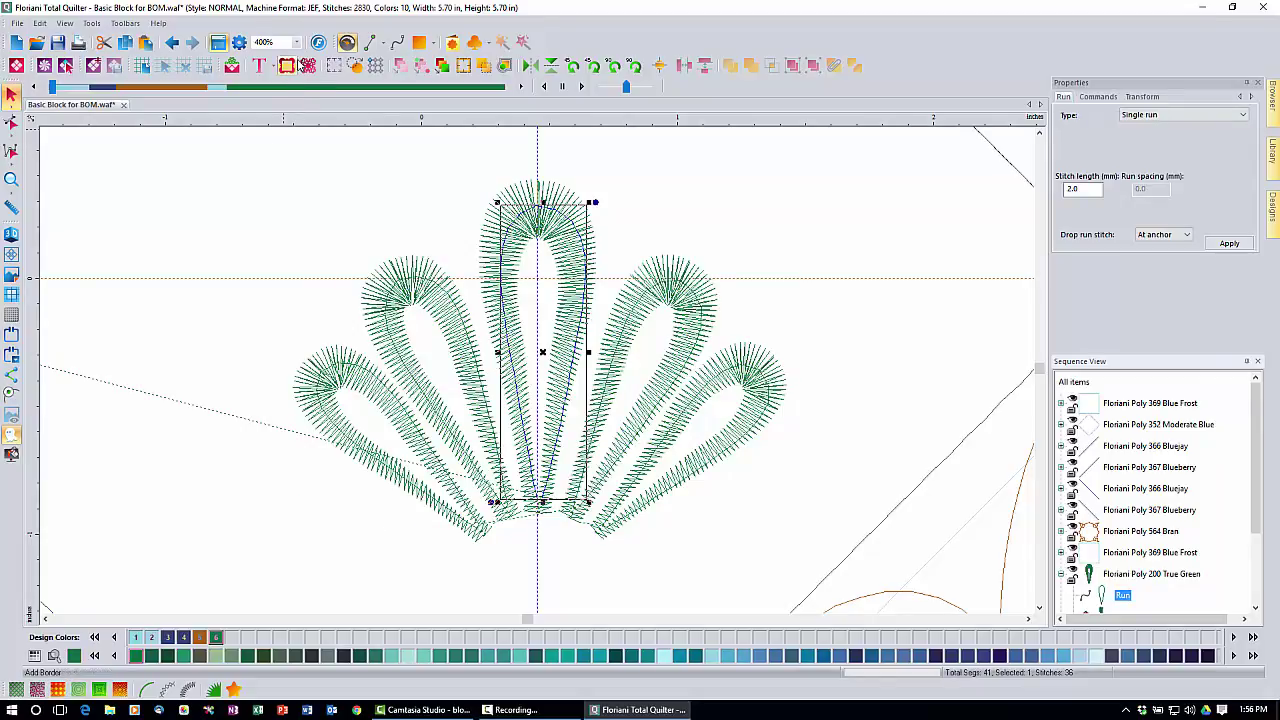
Step: Set the zoom to 200% and duplicate the complete five-petal True Green fan in place
{"action": "left_click", "coordinate": [298, 42]}
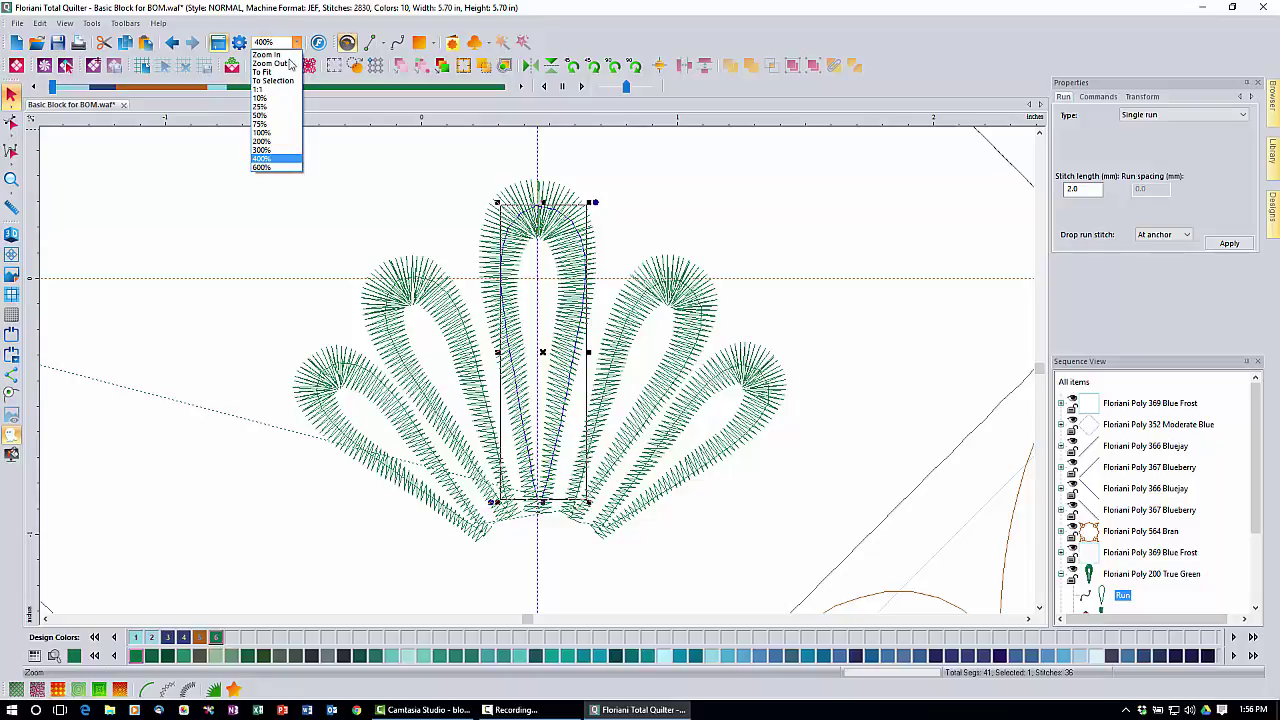
{"action": "left_click", "coordinate": [272, 148]}
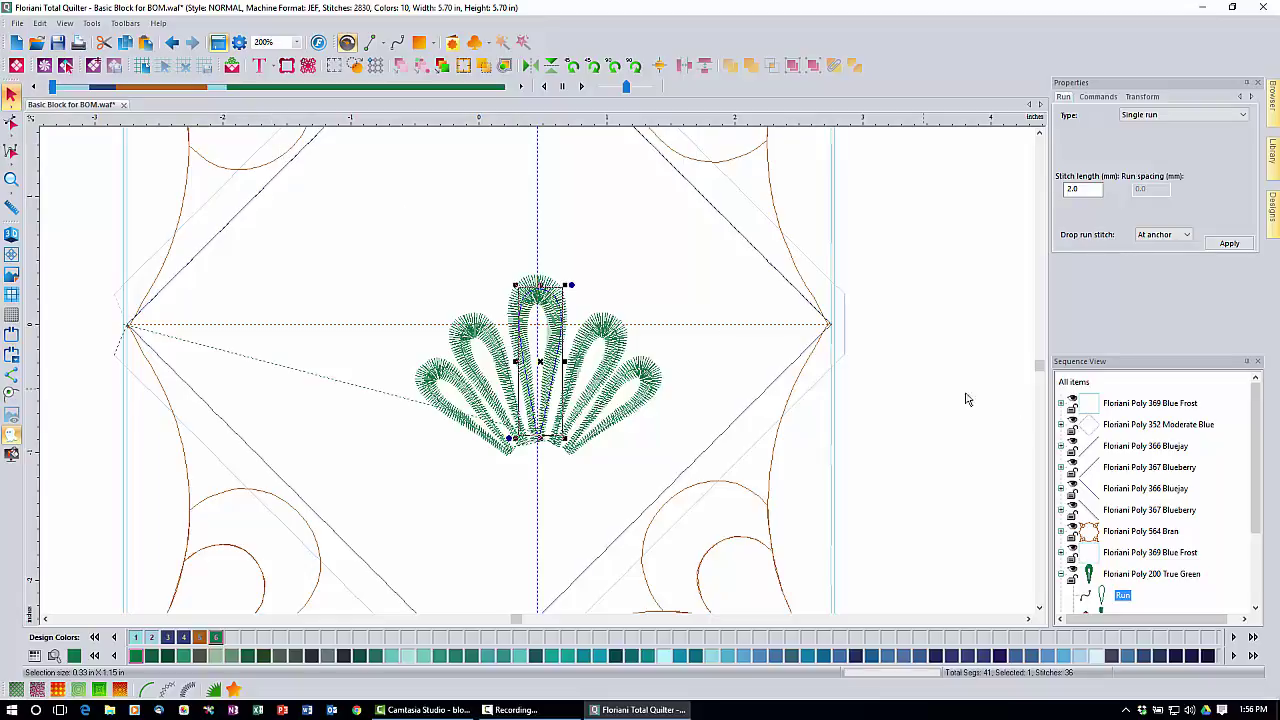
{"action": "left_click_drag", "start_coordinate": [1256, 507], "coordinate": [1268, 597]}
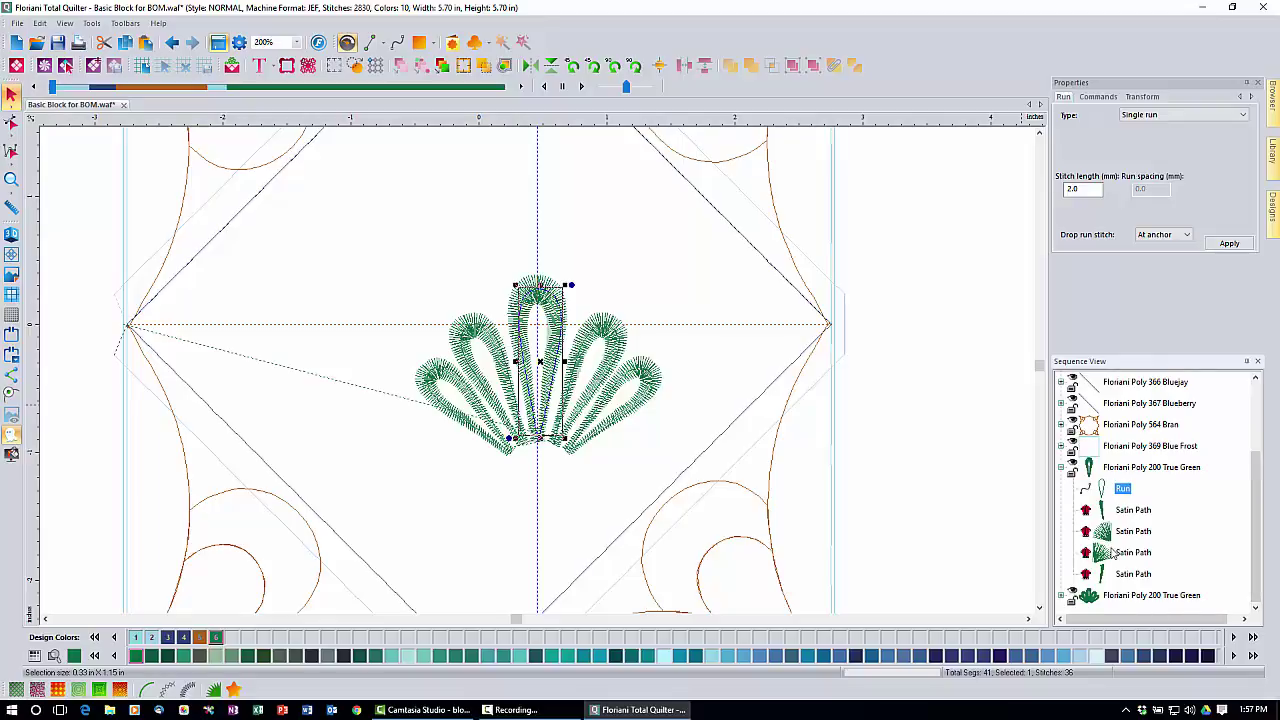
{"action": "left_click", "coordinate": [1137, 597]}
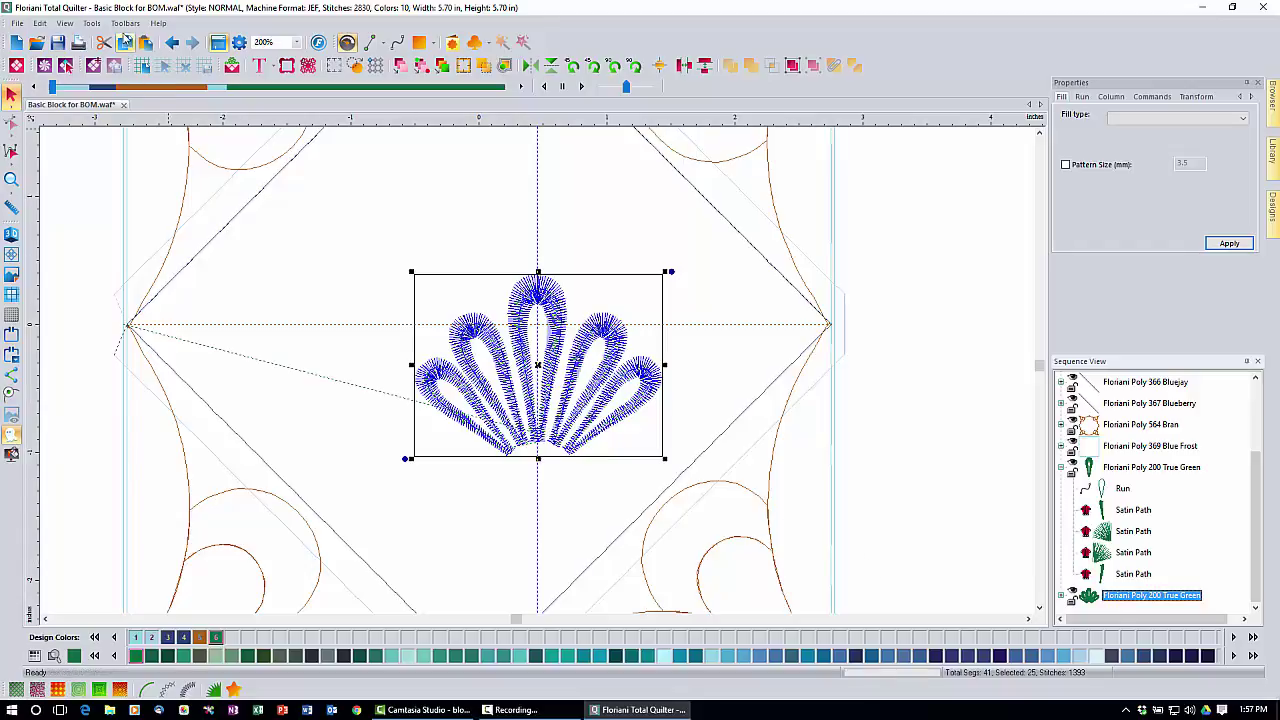
{"action": "left_click", "coordinate": [125, 42]}
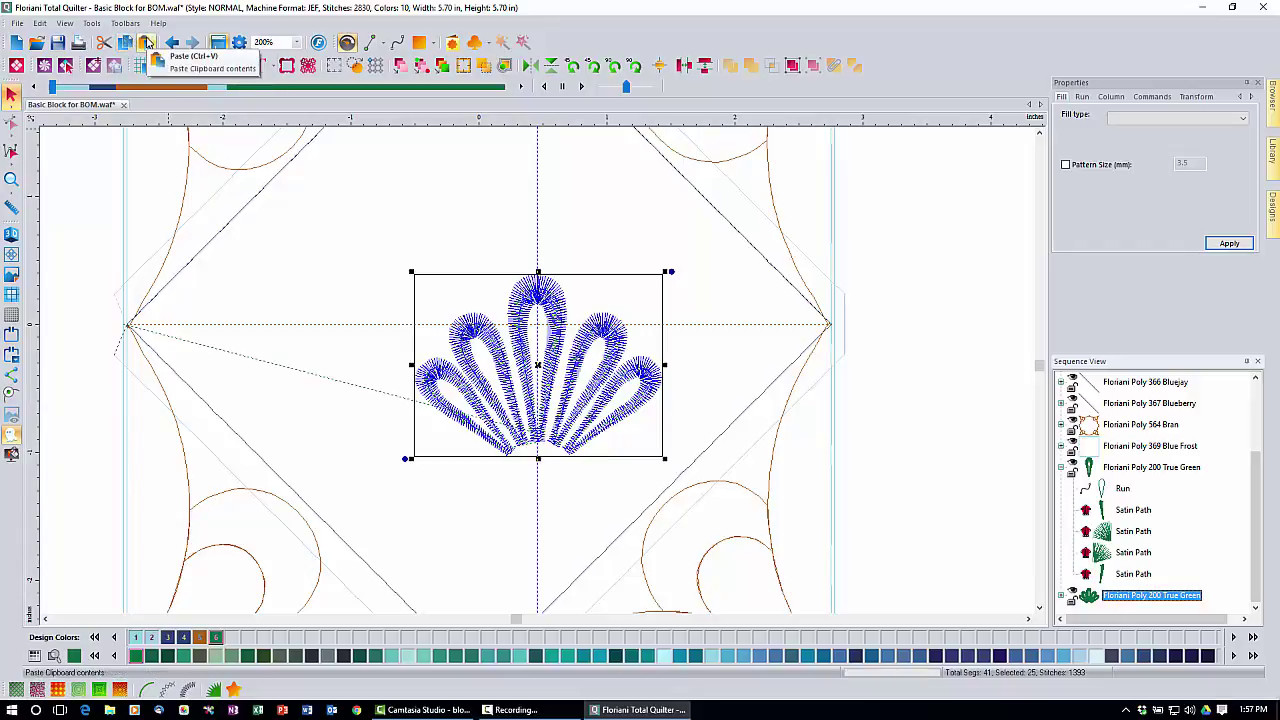
{"action": "left_click", "coordinate": [145, 42]}
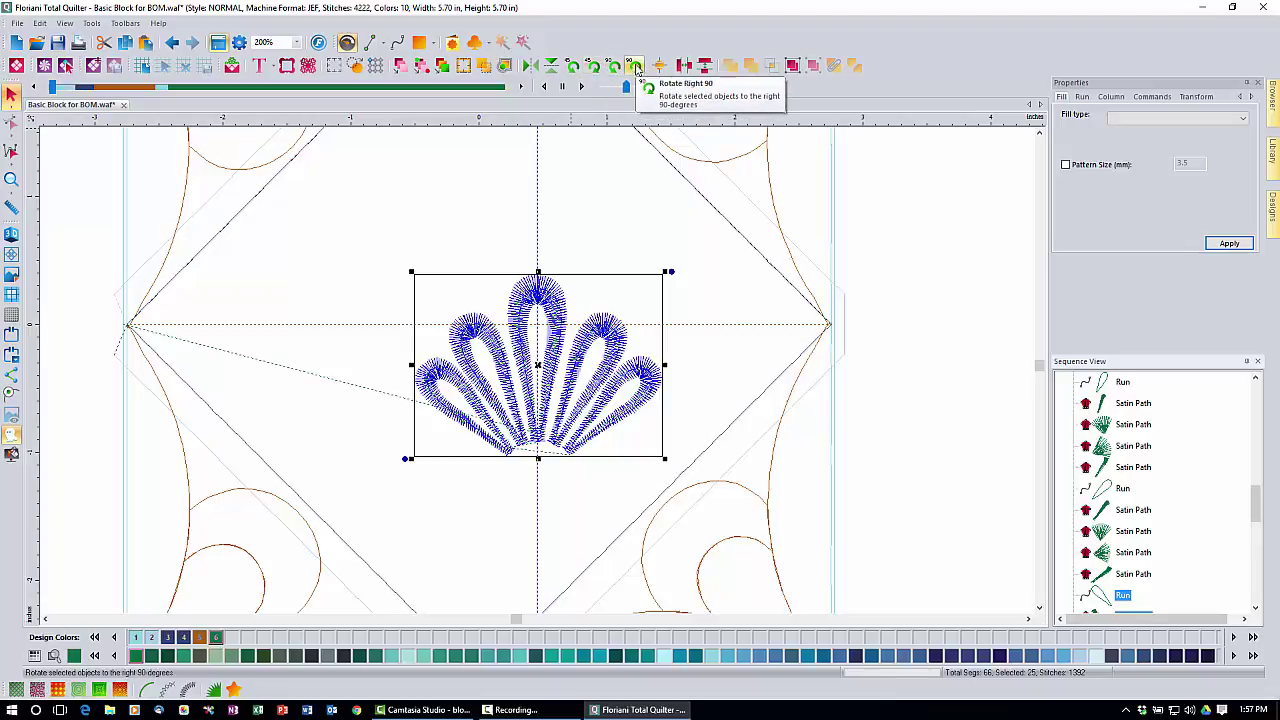
Step: Rotate the copied fan 90 degrees to the right and position it below and to the right of the original fan
{"action": "left_click", "coordinate": [594, 66]}
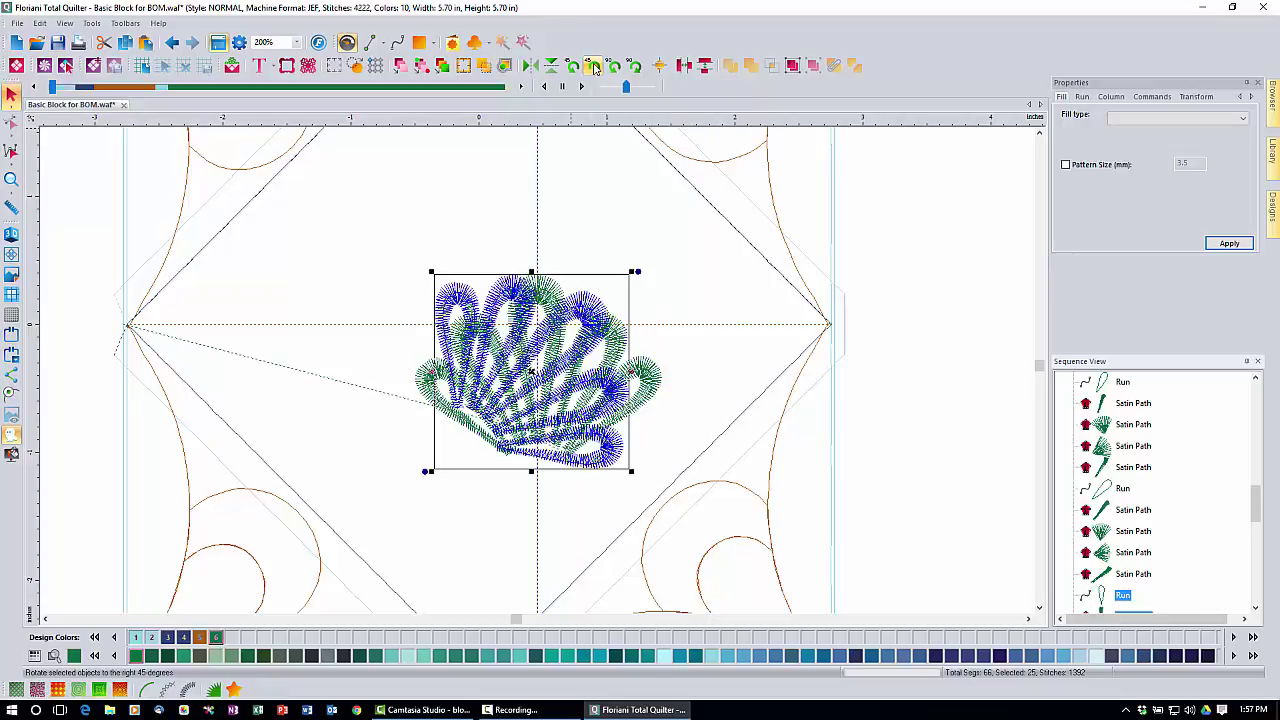
{"action": "left_click", "coordinate": [594, 66]}
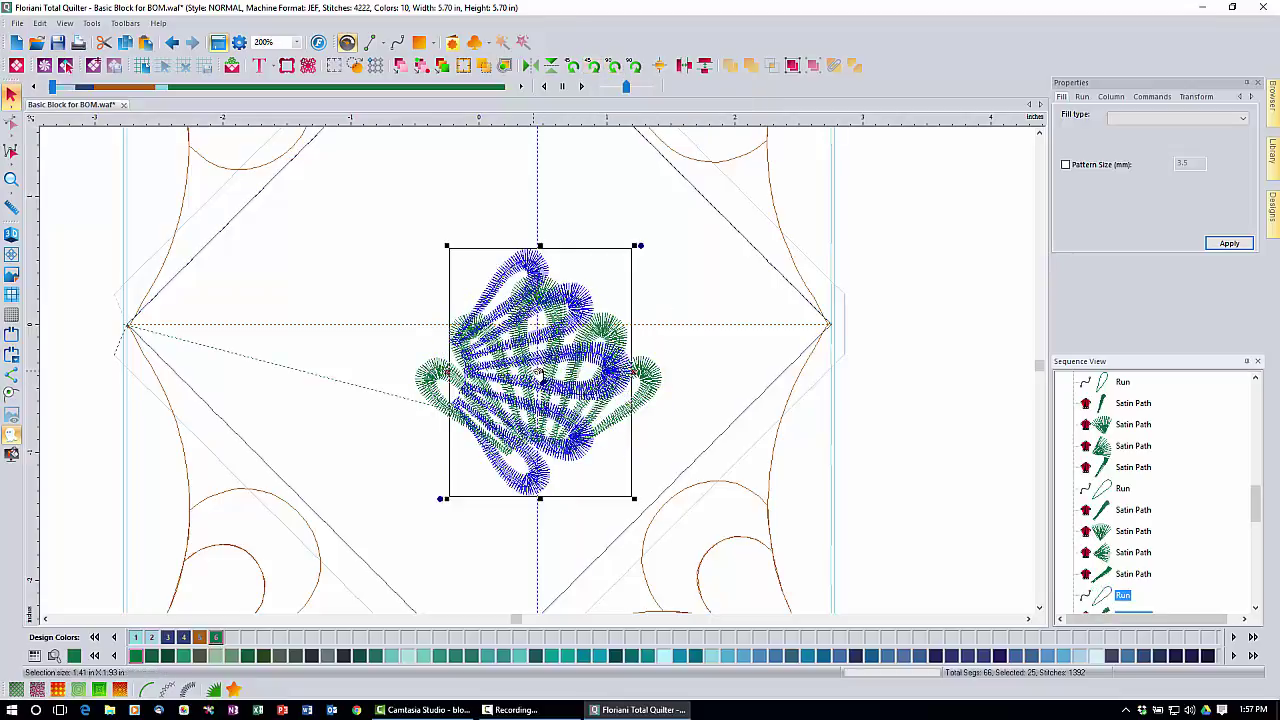
{"action": "left_click_drag", "start_coordinate": [540, 373], "coordinate": [682, 526]}
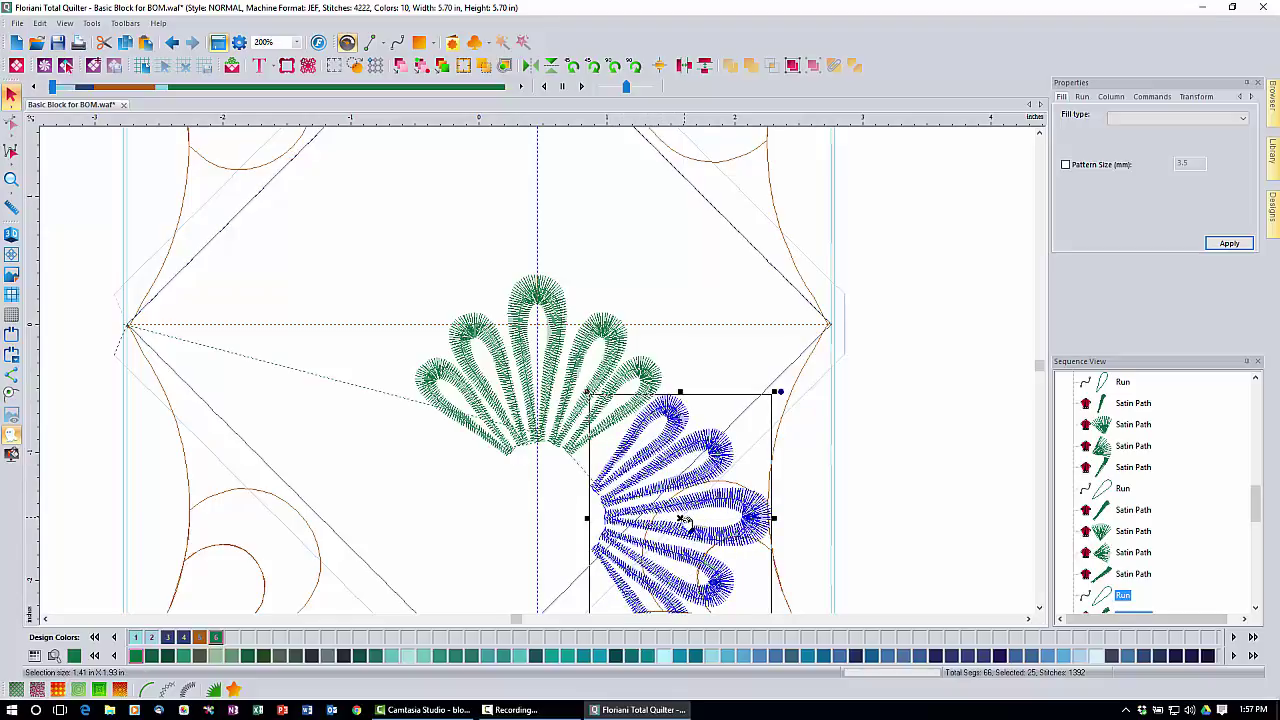
{"action": "left_click_drag", "start_coordinate": [684, 523], "coordinate": [685, 525]}
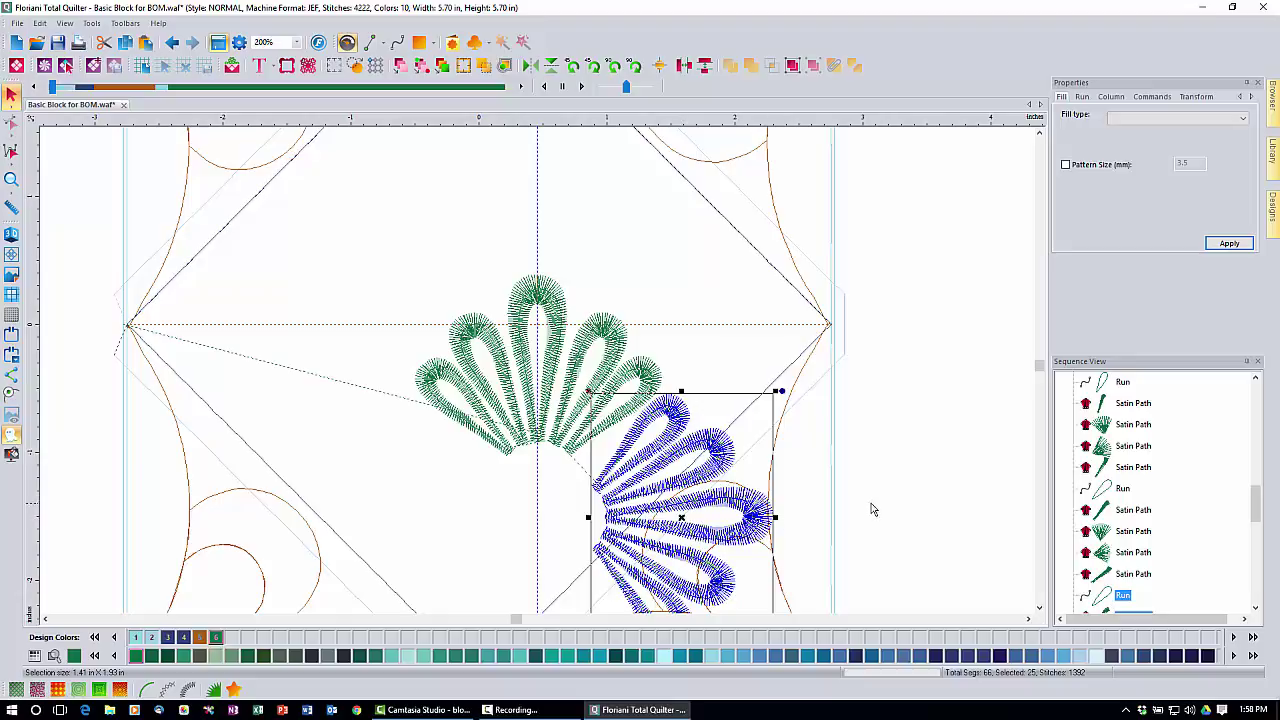
{"action": "scroll", "coordinate": [1041, 608], "scroll_direction": "down", "scroll_amount": 2}
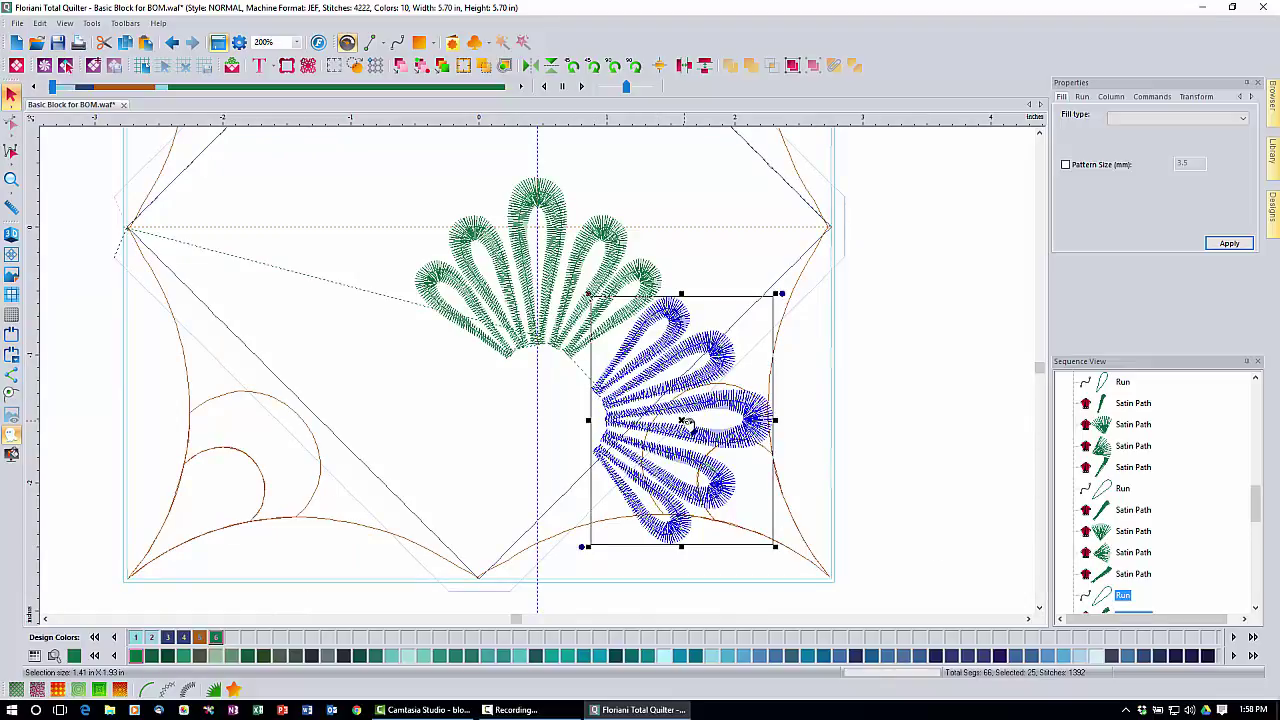
{"action": "left_click_drag", "start_coordinate": [686, 426], "coordinate": [686, 428]}
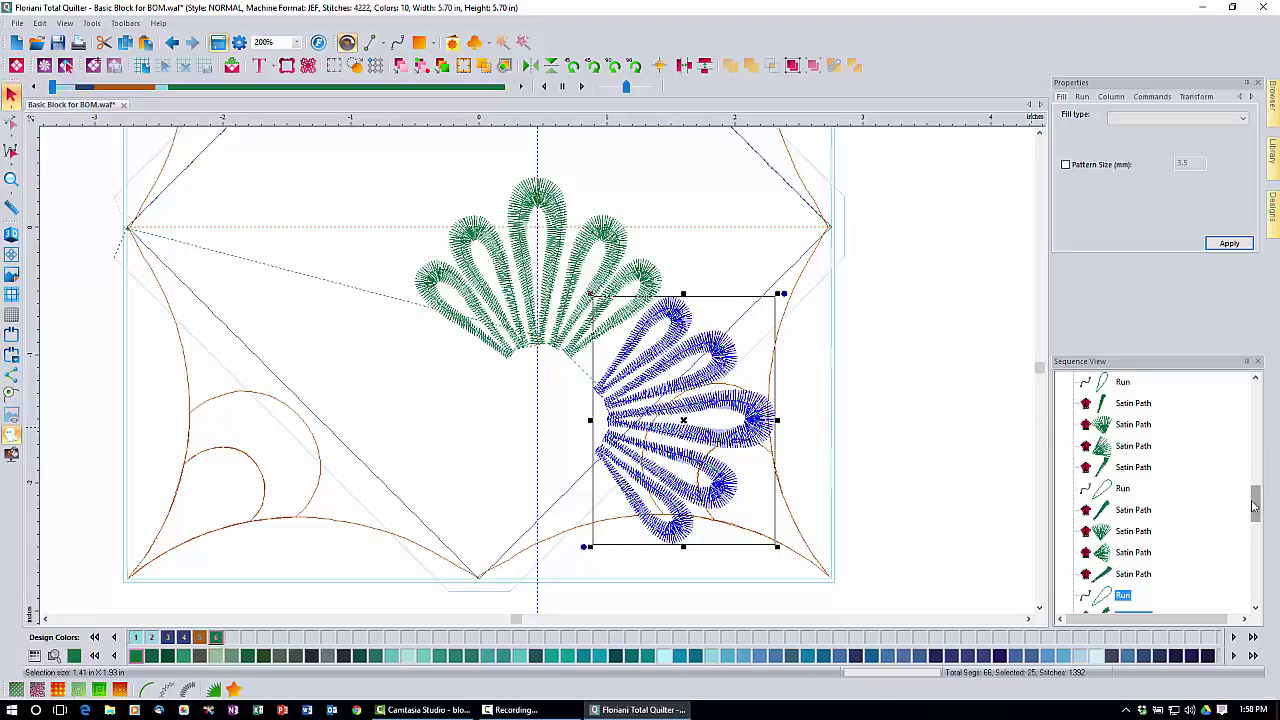
Step: Select the True Green group containing both fans and duplicate the pair in place
{"action": "left_click_drag", "start_coordinate": [1256, 504], "coordinate": [1257, 425]}
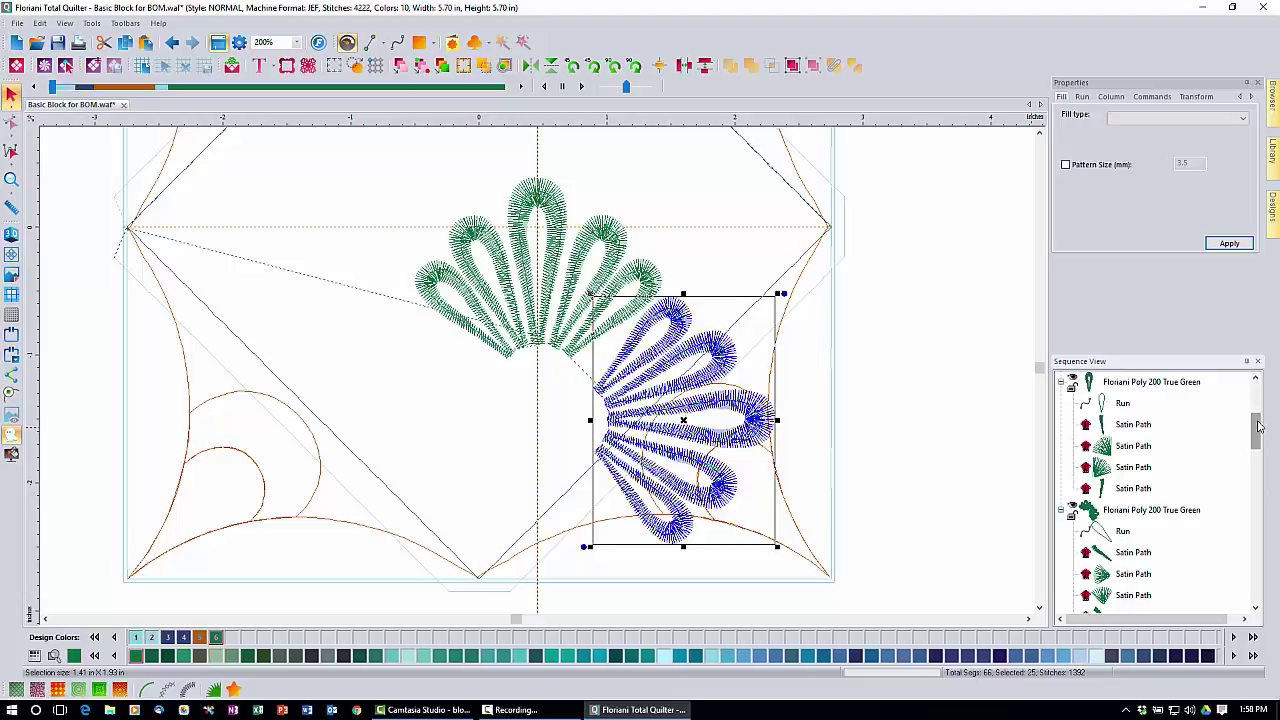
{"action": "left_click", "coordinate": [1178, 510]}
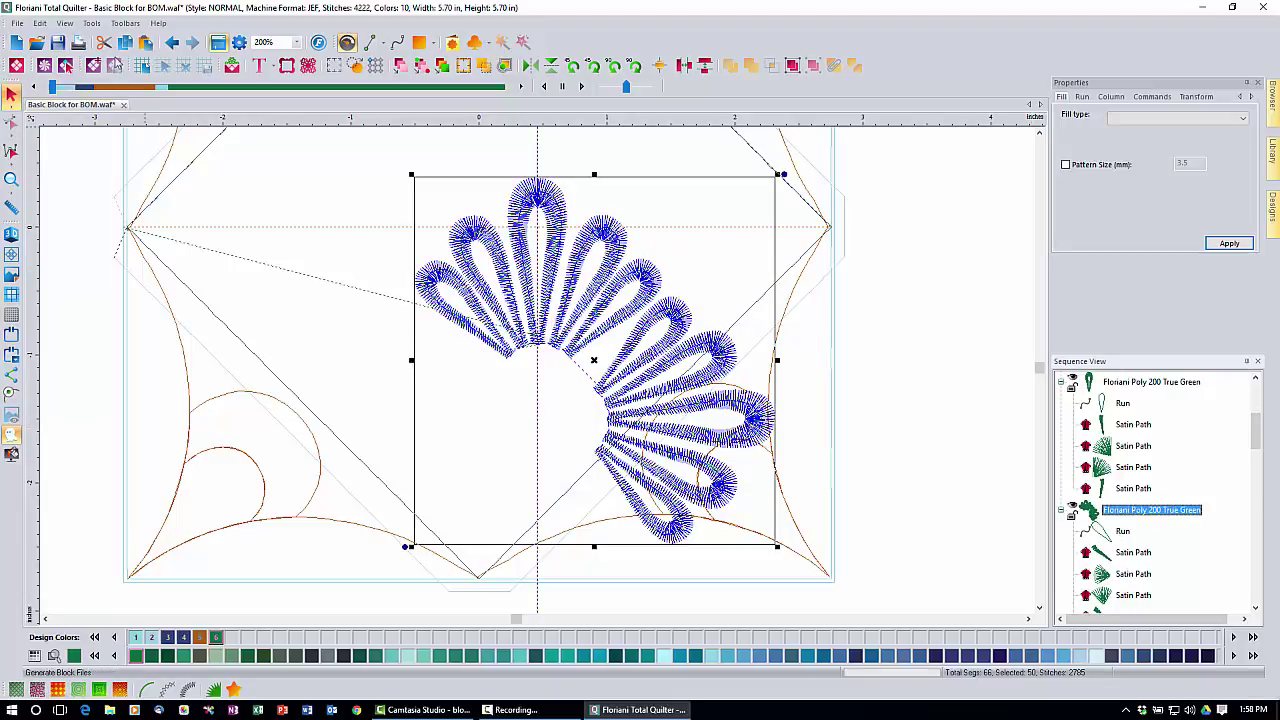
{"action": "left_click", "coordinate": [126, 42]}
{"action": "left_click", "coordinate": [146, 42]}
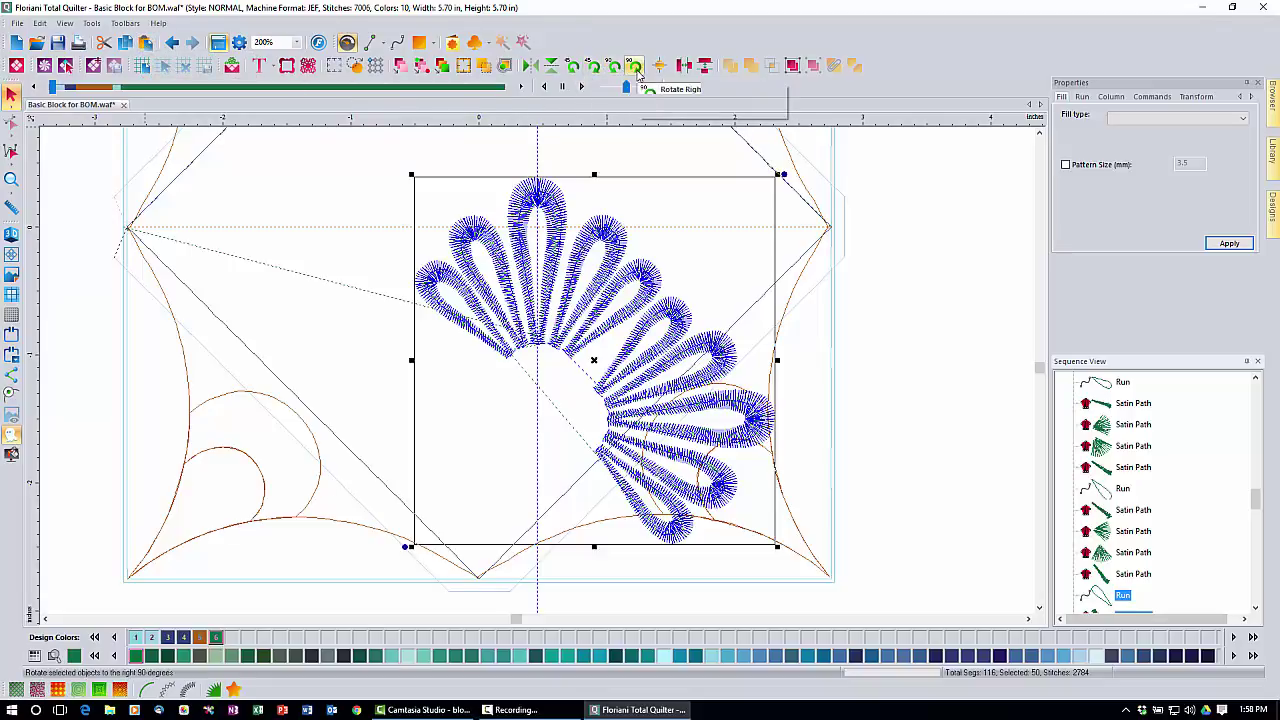
Step: Rotate the duplicated pair of fans 180 degrees and position it below and to the left of the originals to close the ring
{"action": "left_click", "coordinate": [593, 67]}
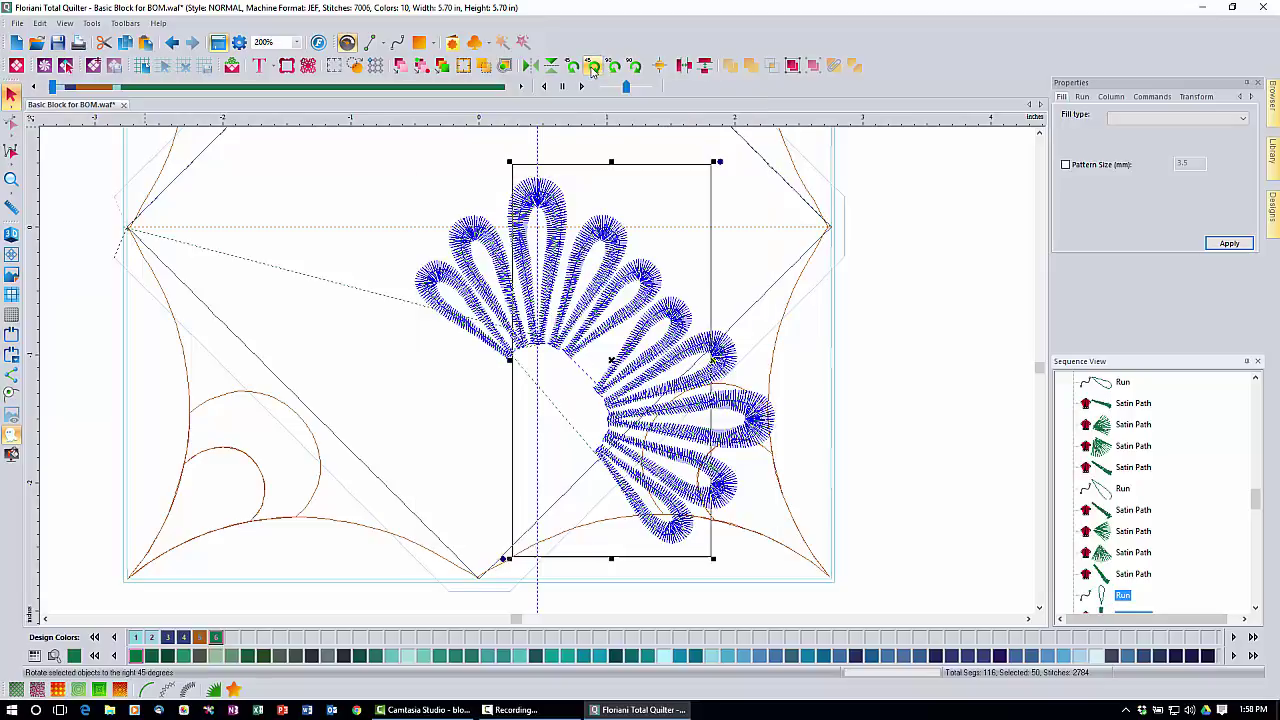
{"action": "left_click", "coordinate": [593, 67]}
{"action": "left_click", "coordinate": [593, 67]}
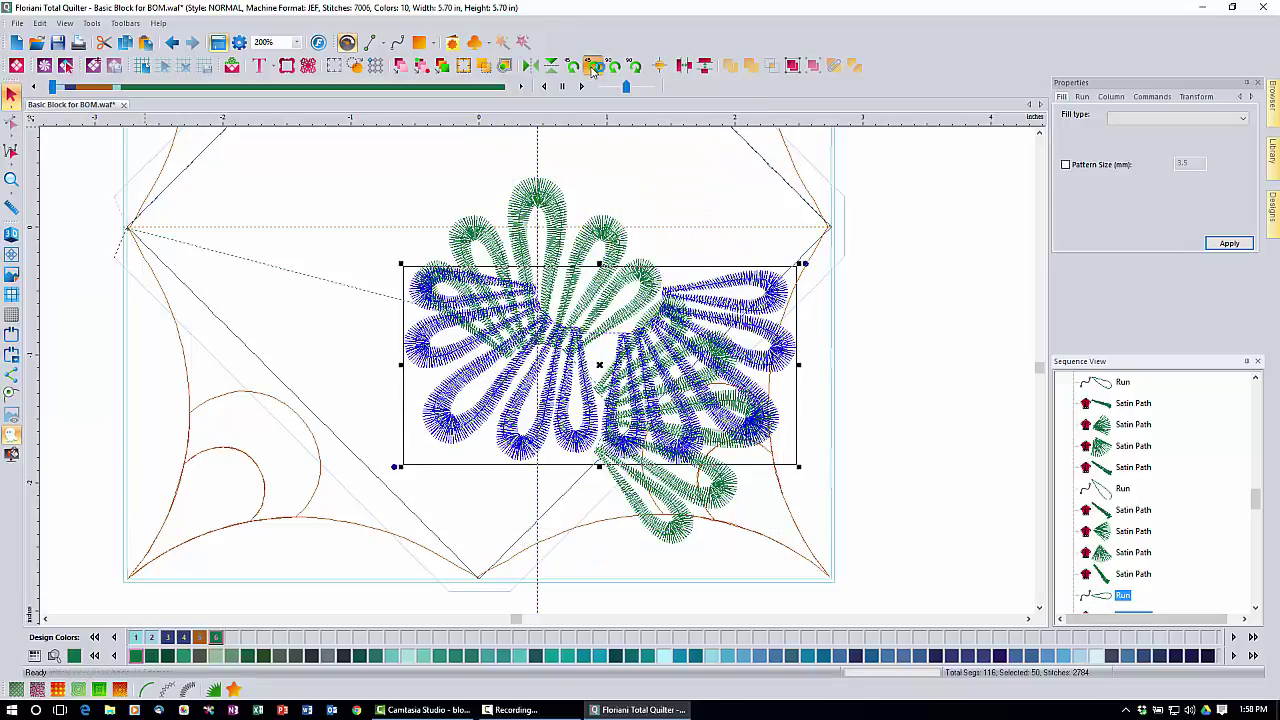
{"action": "left_click", "coordinate": [593, 67]}
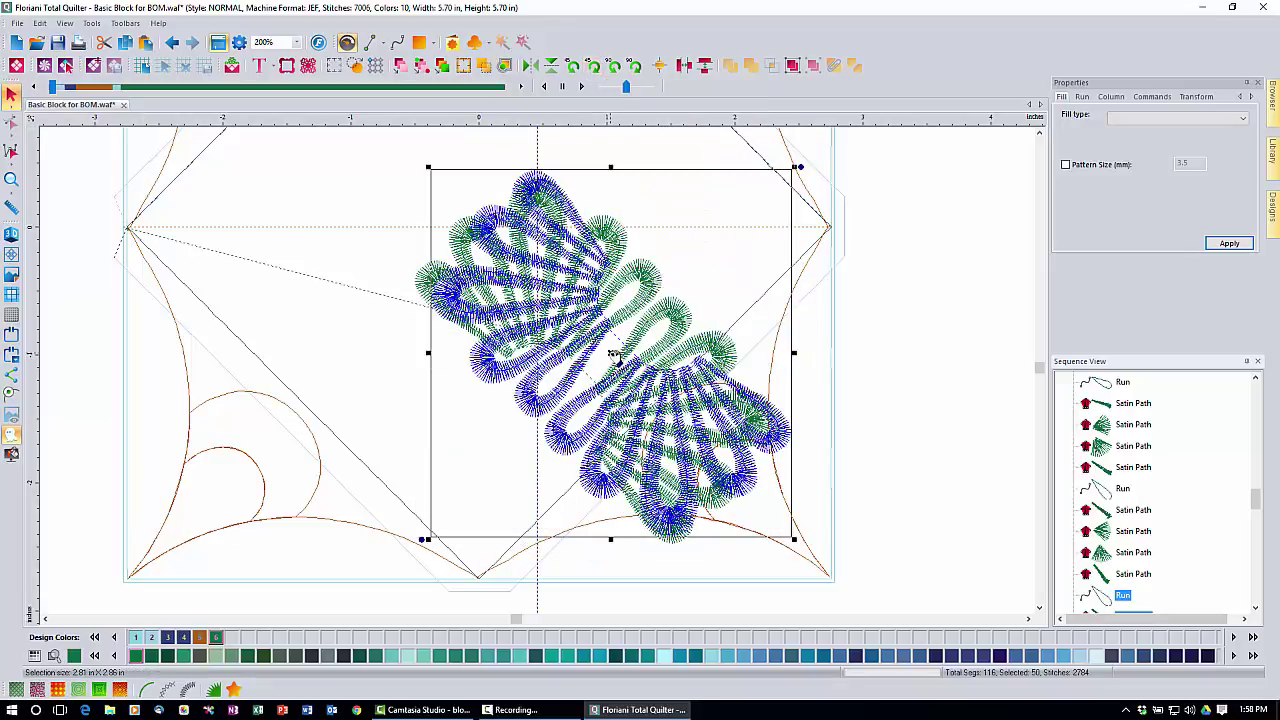
{"action": "left_click", "coordinate": [585, 385]}
{"action": "left_click_drag", "start_coordinate": [585, 385], "coordinate": [495, 478]}
{"action": "left_click_drag", "start_coordinate": [489, 481], "coordinate": [485, 483]}
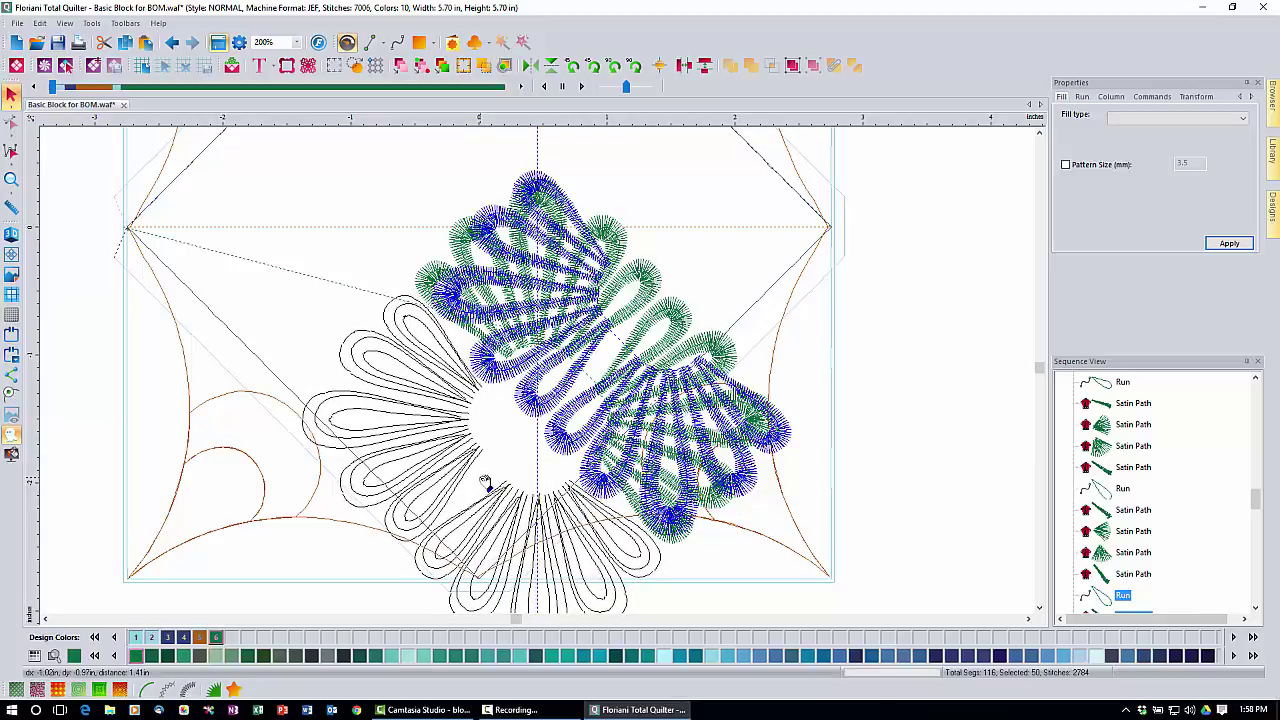
{"action": "left_click_drag", "start_coordinate": [485, 483], "coordinate": [484, 481]}
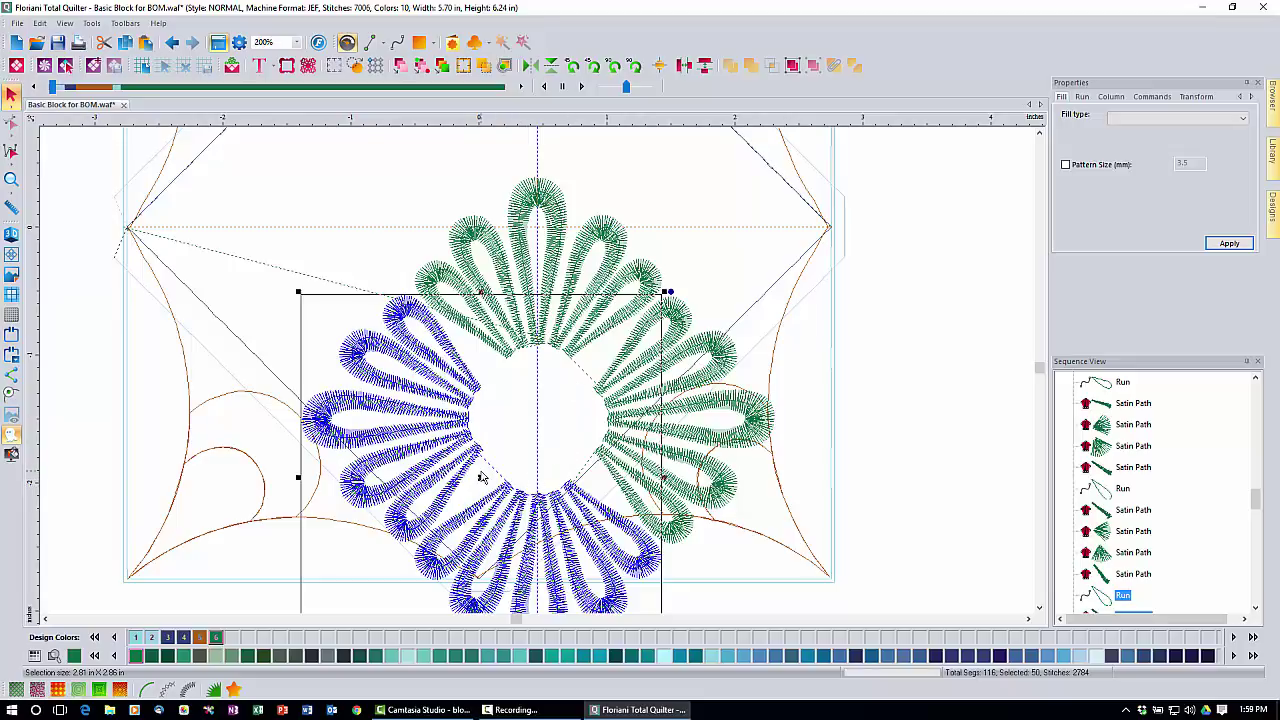
{"action": "left_click_drag", "start_coordinate": [482, 481], "coordinate": [490, 485]}
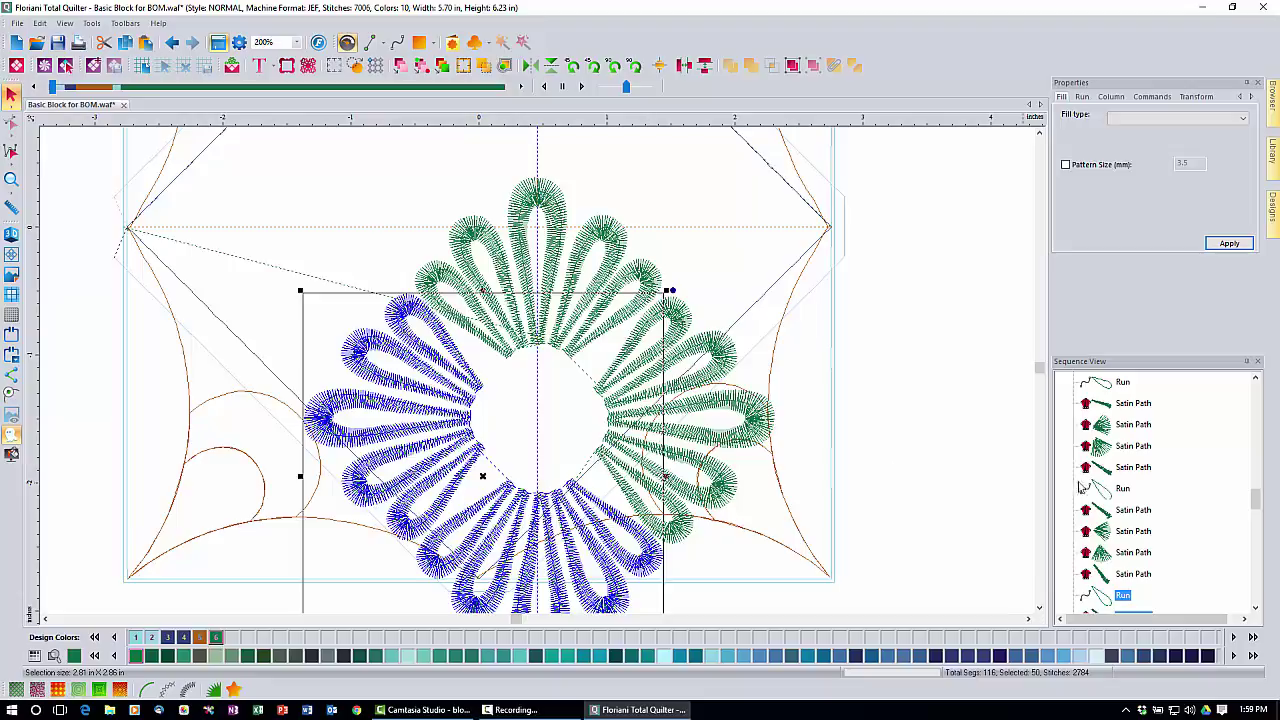
Step: Select the True Green group containing all four fans and centre it on the quilt block
{"action": "left_click_drag", "start_coordinate": [1255, 500], "coordinate": [1233, 428]}
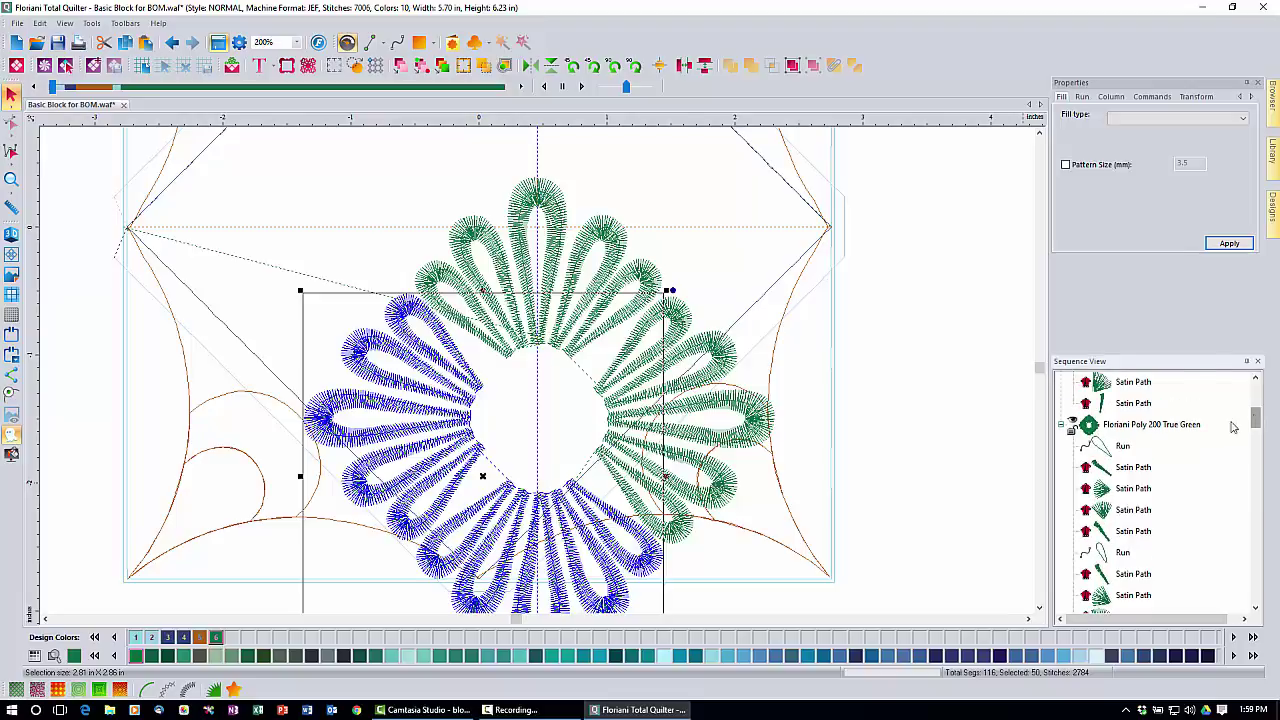
{"action": "left_click", "coordinate": [1176, 428]}
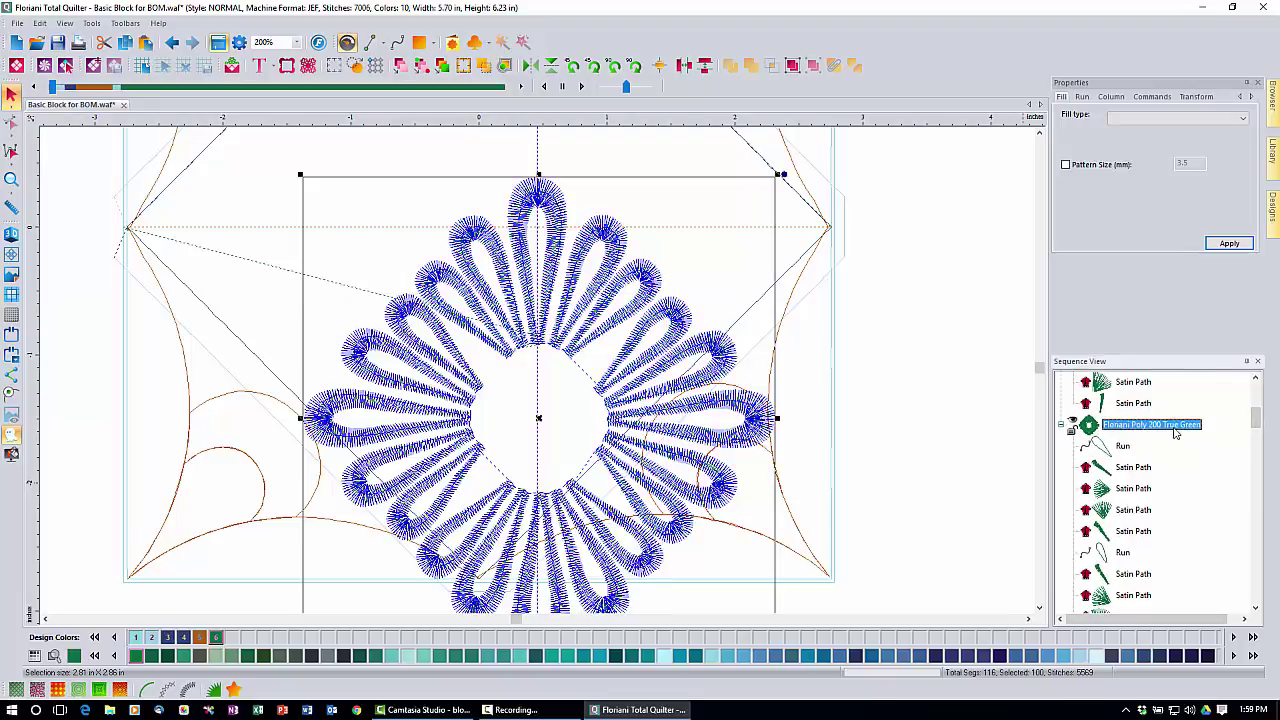
{"action": "left_click", "coordinate": [656, 67]}
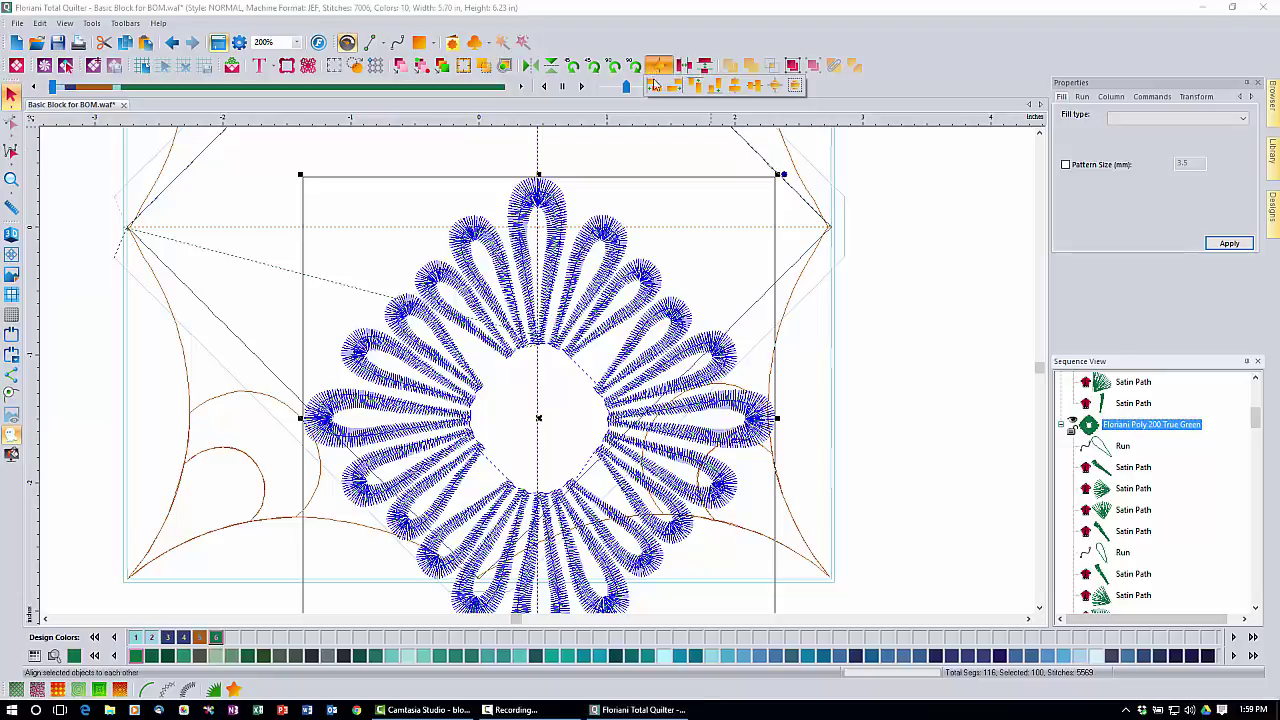
{"action": "left_click", "coordinate": [773, 88]}
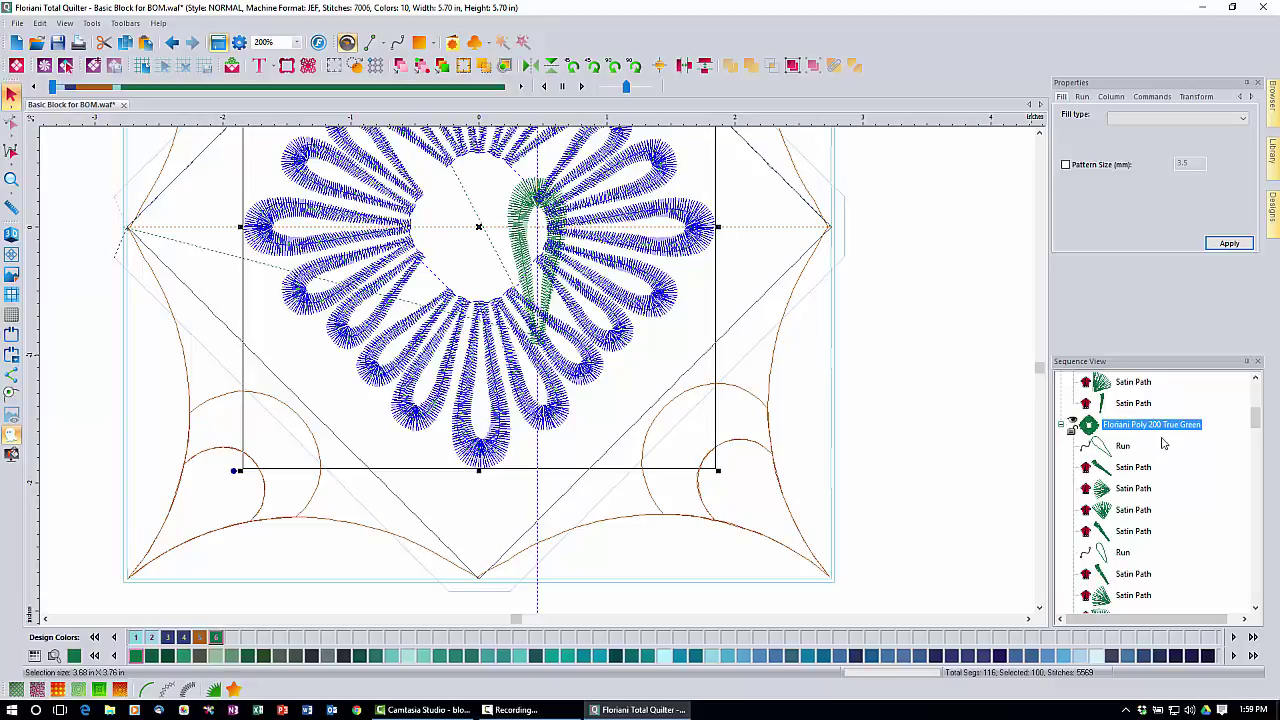
Step: Select the leftover single-petal True Green group in the stitch sequence and cut it from the design
{"action": "scroll", "coordinate": [1258, 430], "scroll_direction": "up", "scroll_amount": 3}
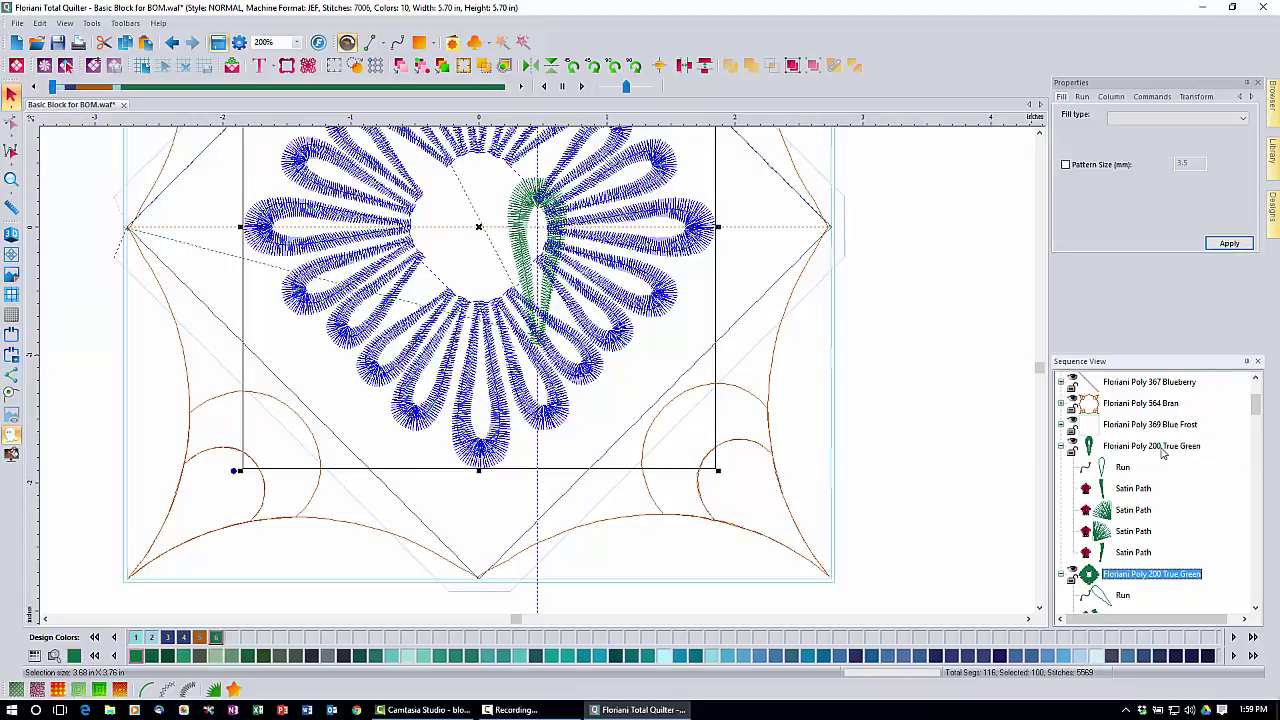
{"action": "left_click", "coordinate": [1163, 450]}
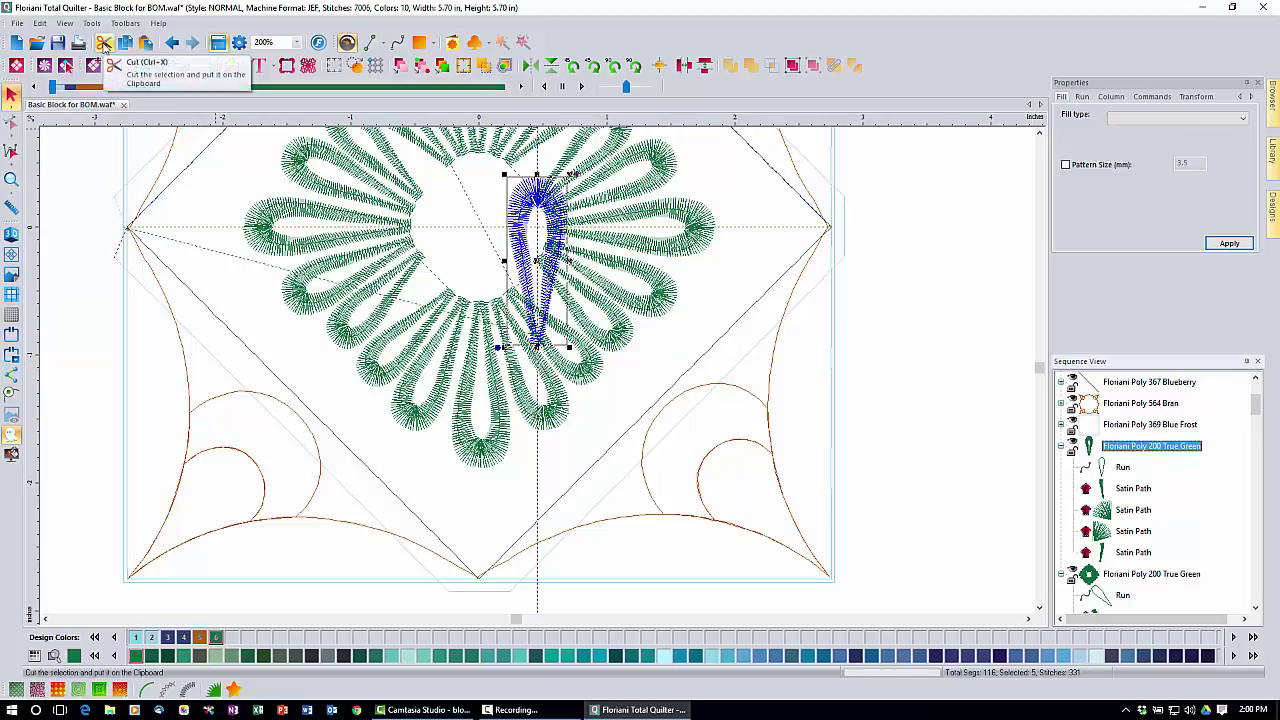
{"action": "left_click", "coordinate": [104, 44]}
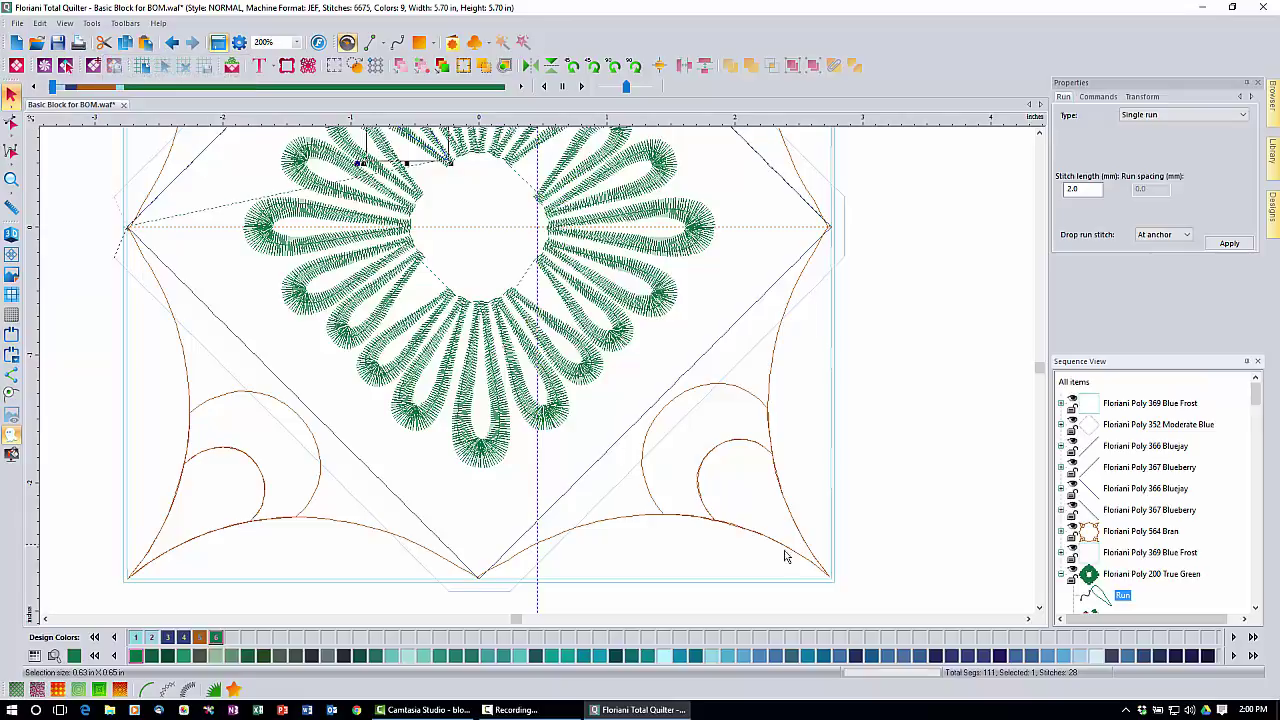
{"action": "mouse_move", "coordinate": [1258, 402]}
{"action": "left_mouse_down"}
{"action": "mouse_move", "coordinate": [1258, 428]}
{"action": "mouse_move", "coordinate": [1246, 410]}
{"action": "left_mouse_up"}
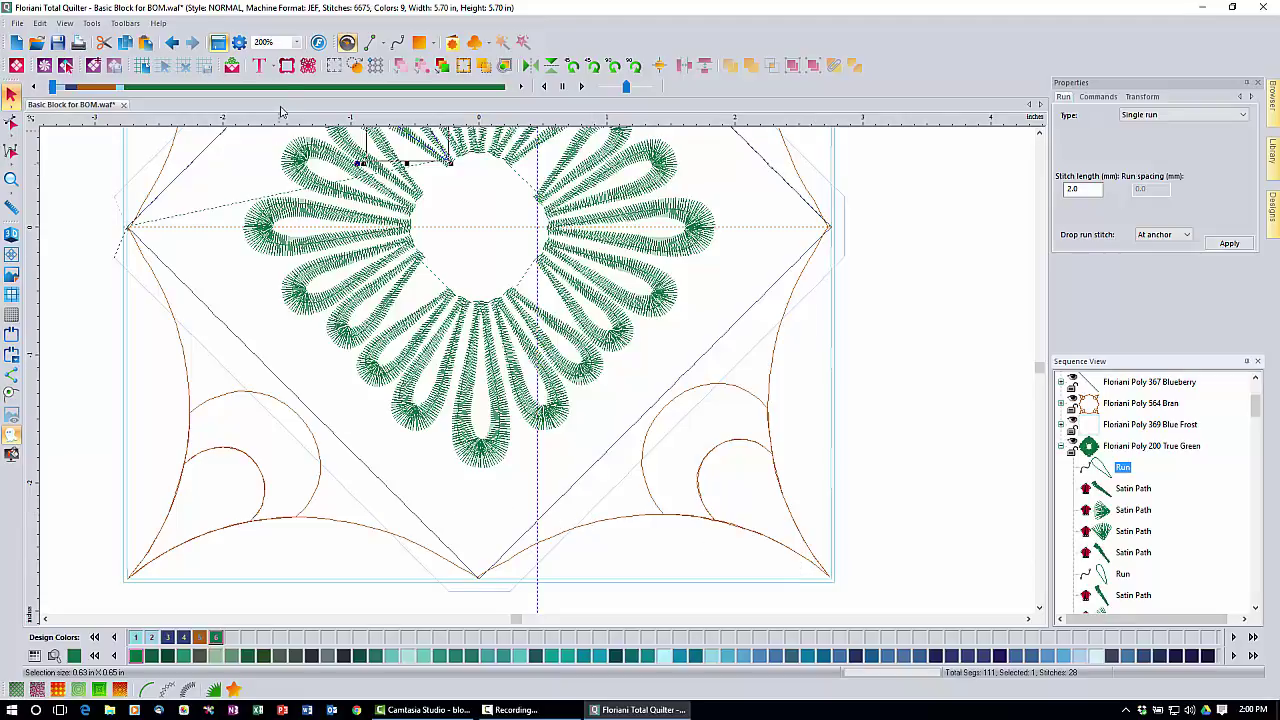
Step: Insert the decor FQD-DDE002 and centre it on the quilt block inside the petal ring
{"action": "left_click", "coordinate": [307, 68]}
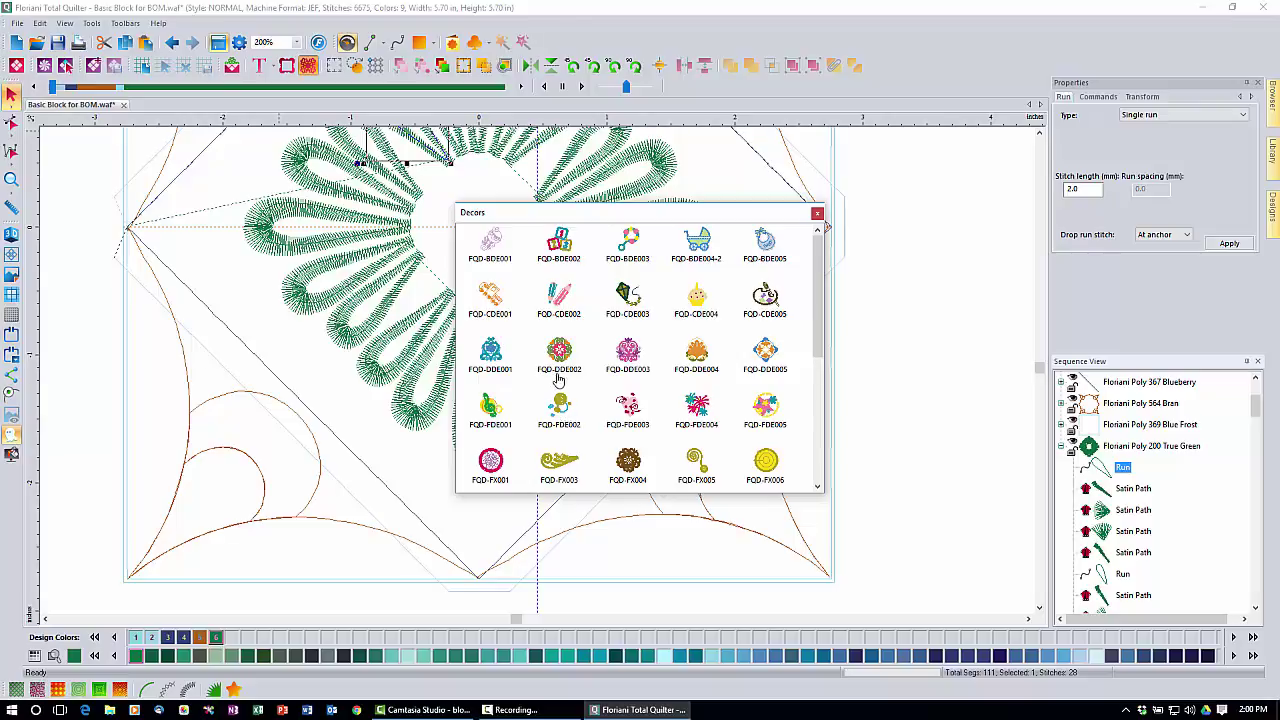
{"action": "double_click", "coordinate": [559, 349]}
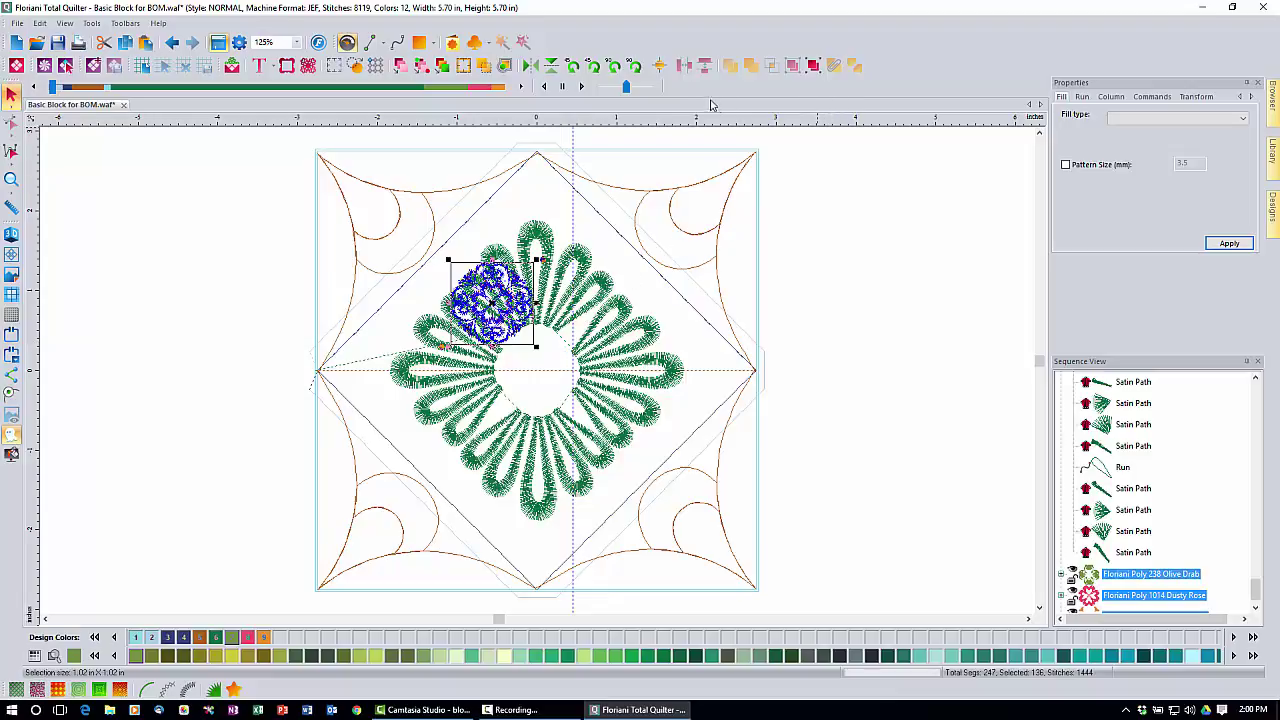
{"action": "left_click", "coordinate": [660, 66]}
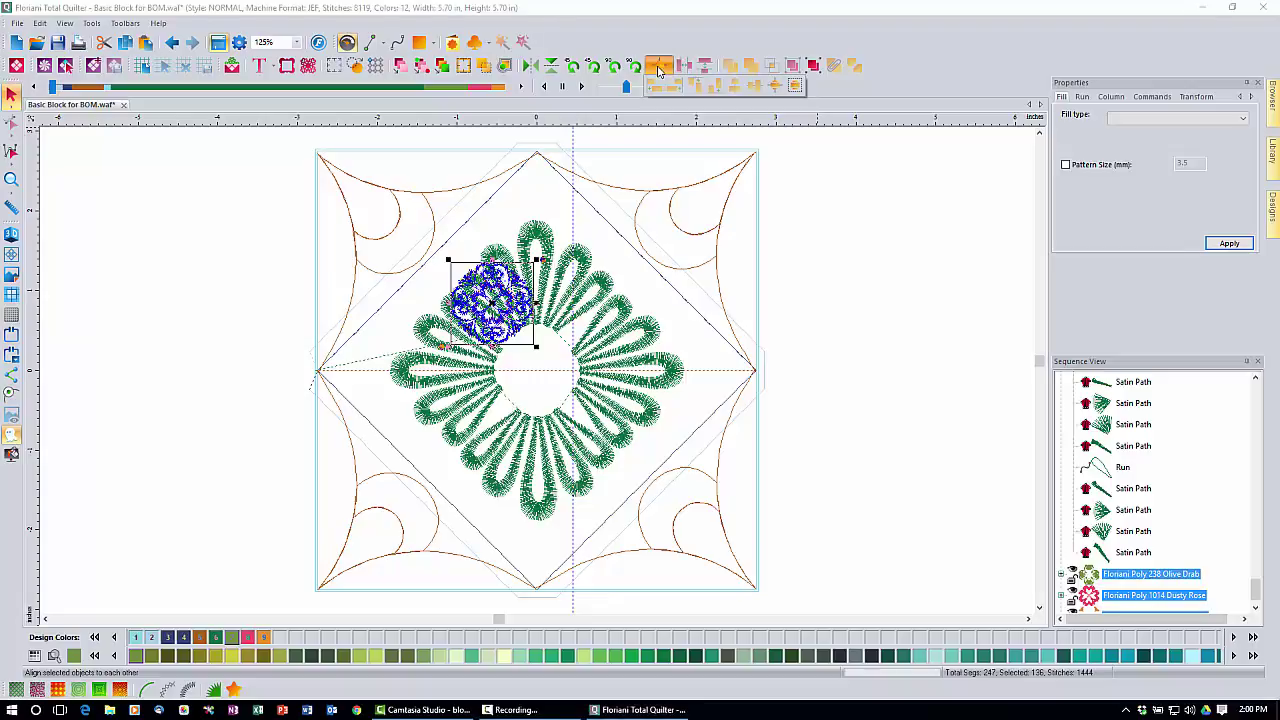
{"action": "left_click", "coordinate": [772, 92]}
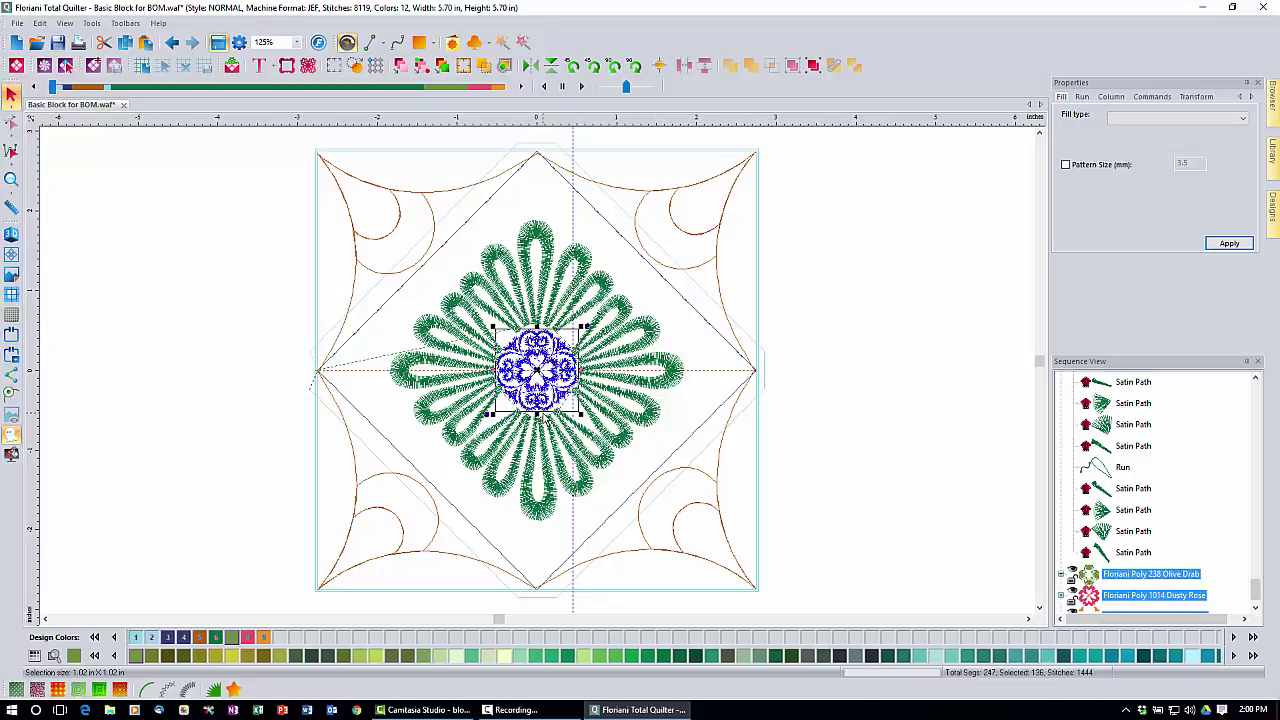
Step: Resize the centre decor to a width of 1.3 inches with the aspect ratio maintained
{"action": "left_click", "coordinate": [1204, 99]}
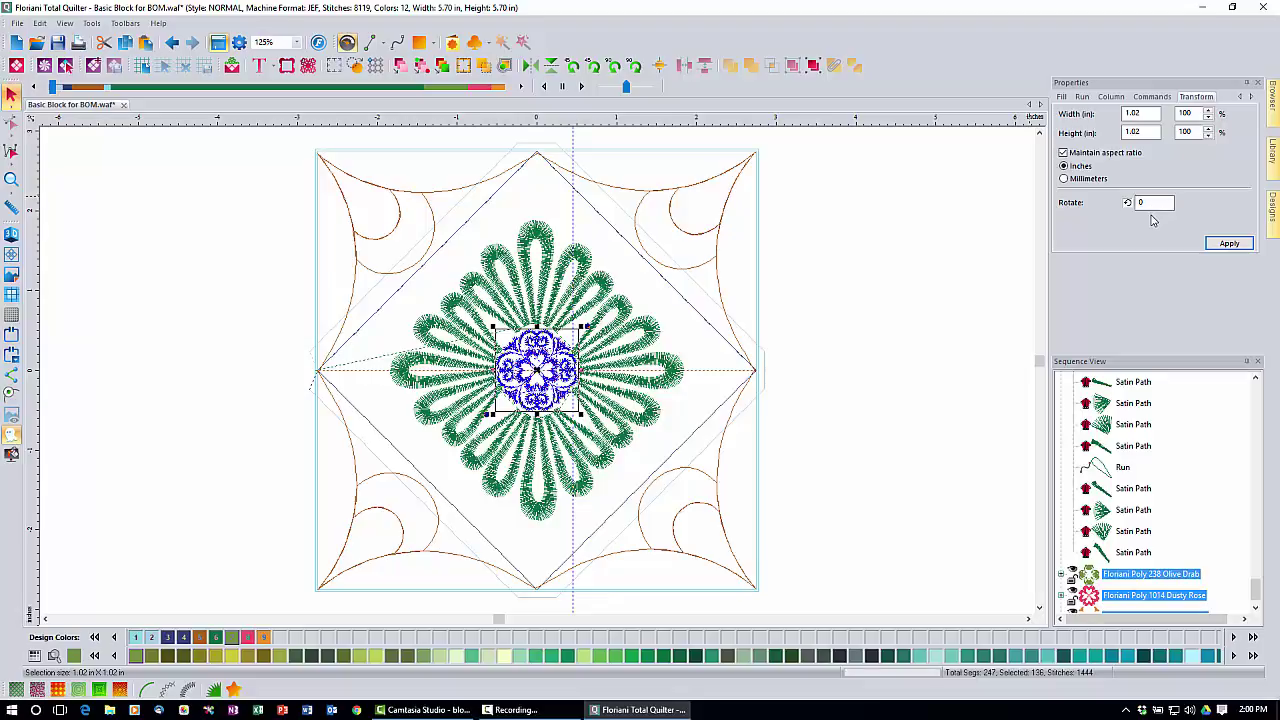
{"action": "left_click", "coordinate": [1140, 114]}
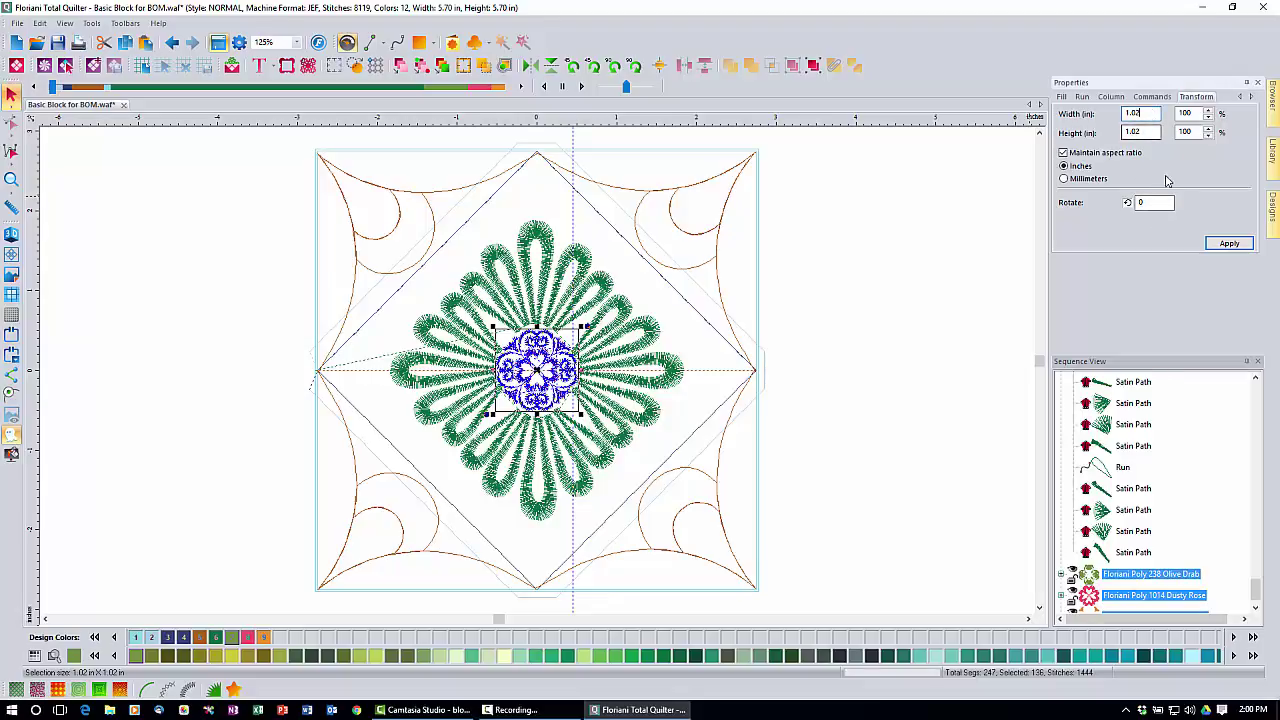
{"action": "key", "text": "BackSpace"}
{"action": "type", "text": ".3"}
{"action": "left_click", "coordinate": [1222, 245]}
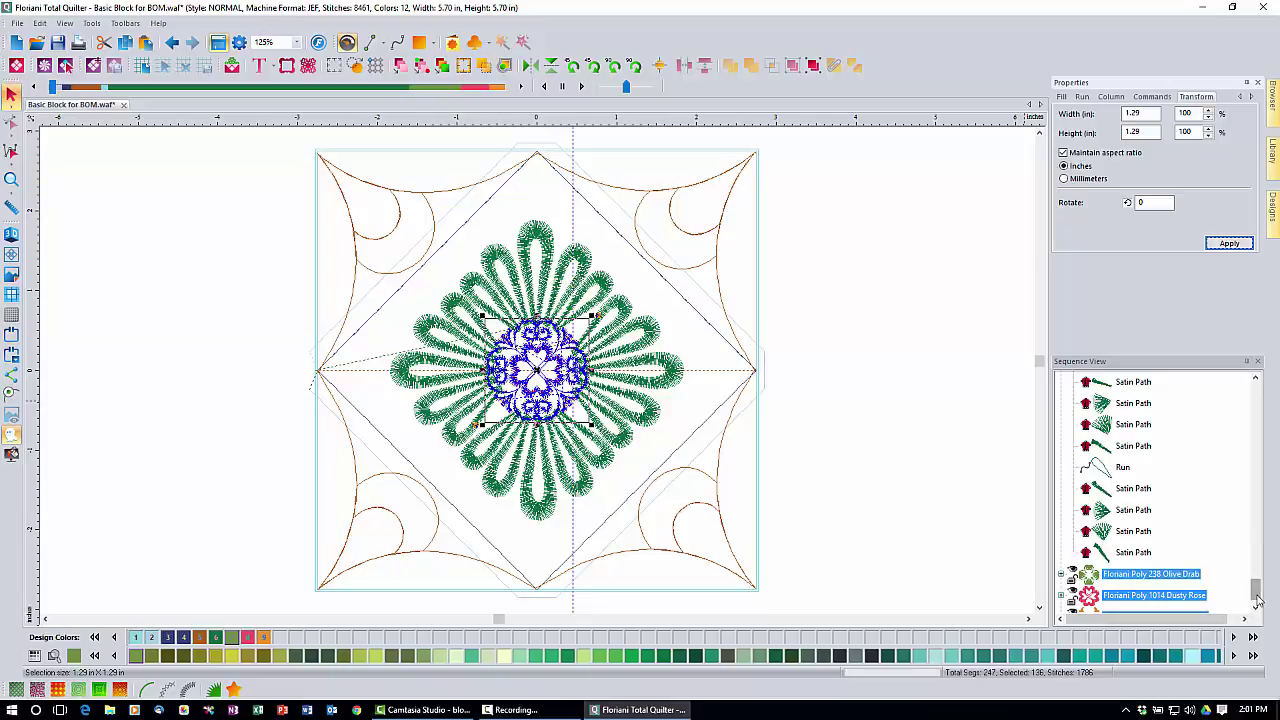
Step: Select the True Green petal ring and create a single cascade outline around it with 0.025 in spacing
{"action": "left_click_drag", "start_coordinate": [1257, 598], "coordinate": [1256, 400]}
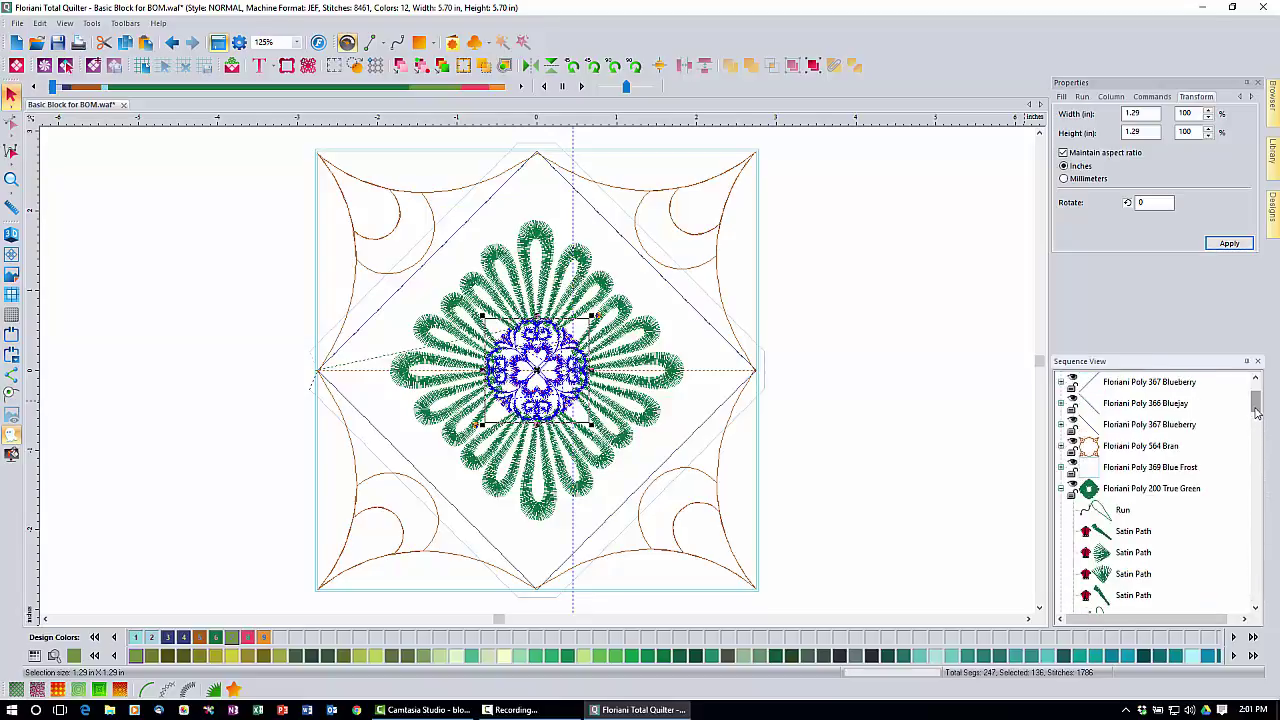
{"action": "left_click", "coordinate": [1149, 489]}
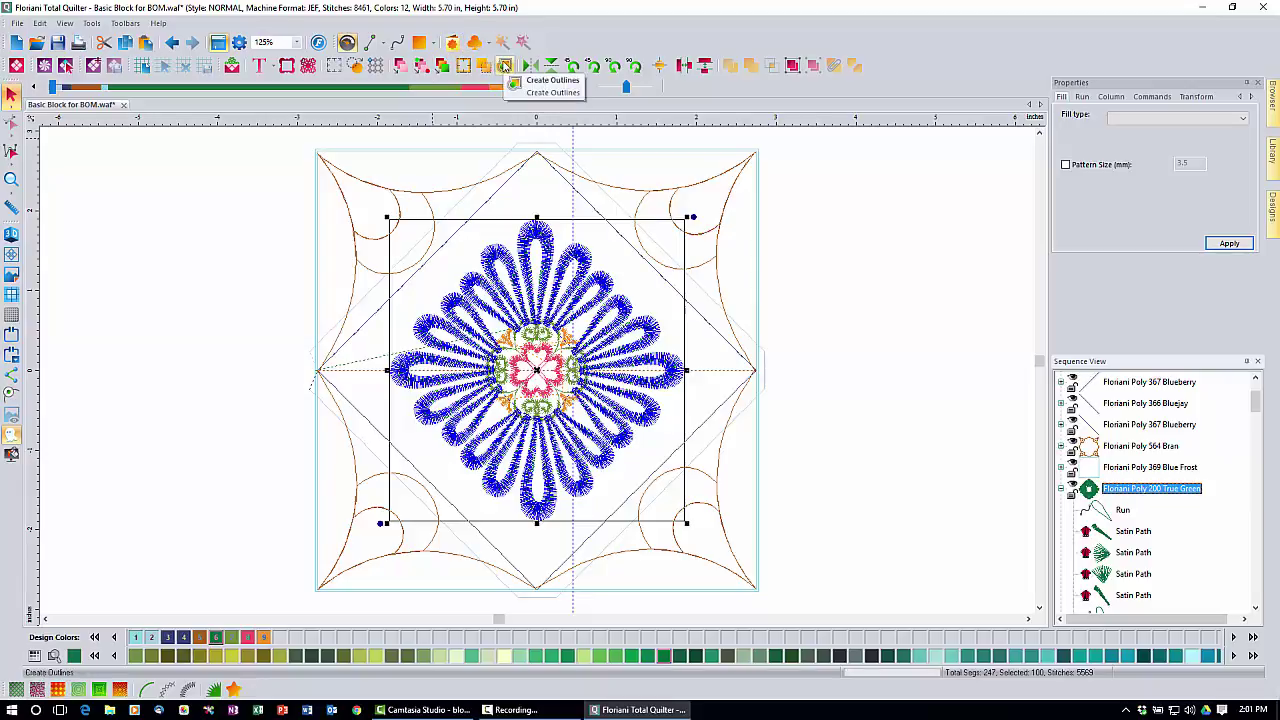
{"action": "left_click", "coordinate": [505, 65]}
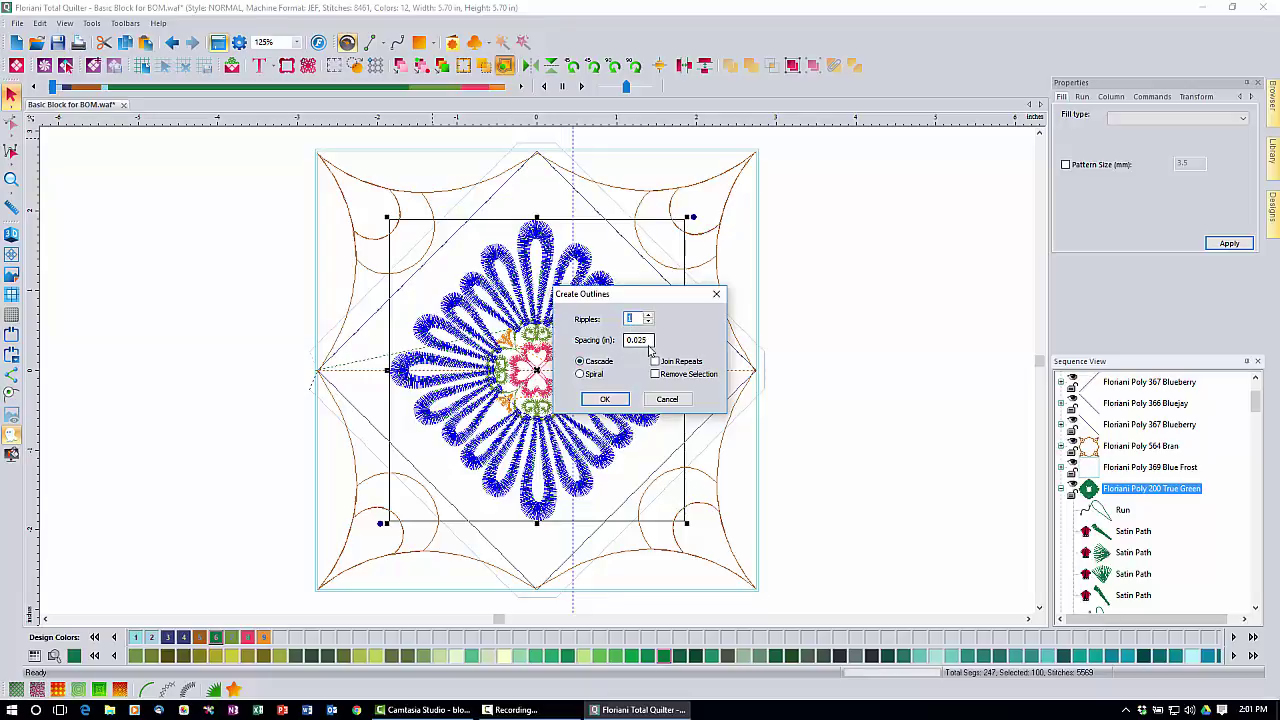
{"action": "left_click", "coordinate": [604, 400]}
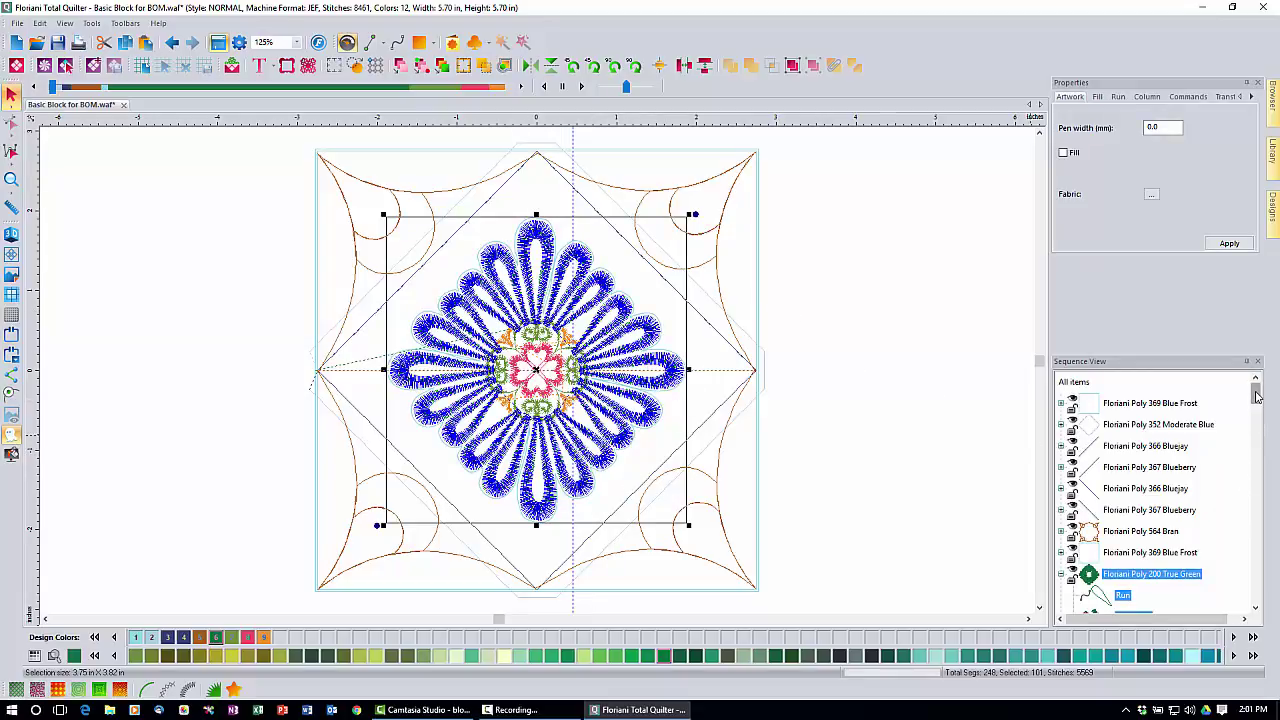
Step: Select only the Blue Frost outline artwork around the petals and create a run stitch from it
{"action": "left_click_drag", "start_coordinate": [1257, 397], "coordinate": [1259, 611]}
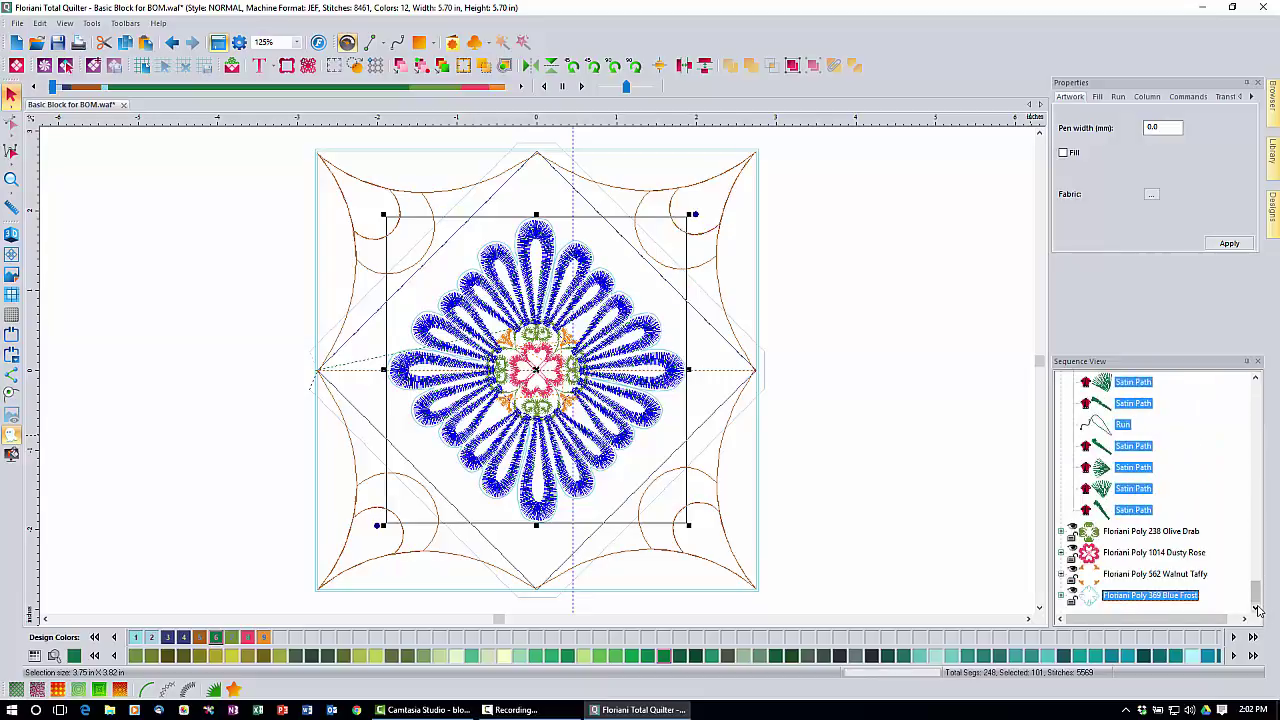
{"action": "left_click", "coordinate": [1163, 596]}
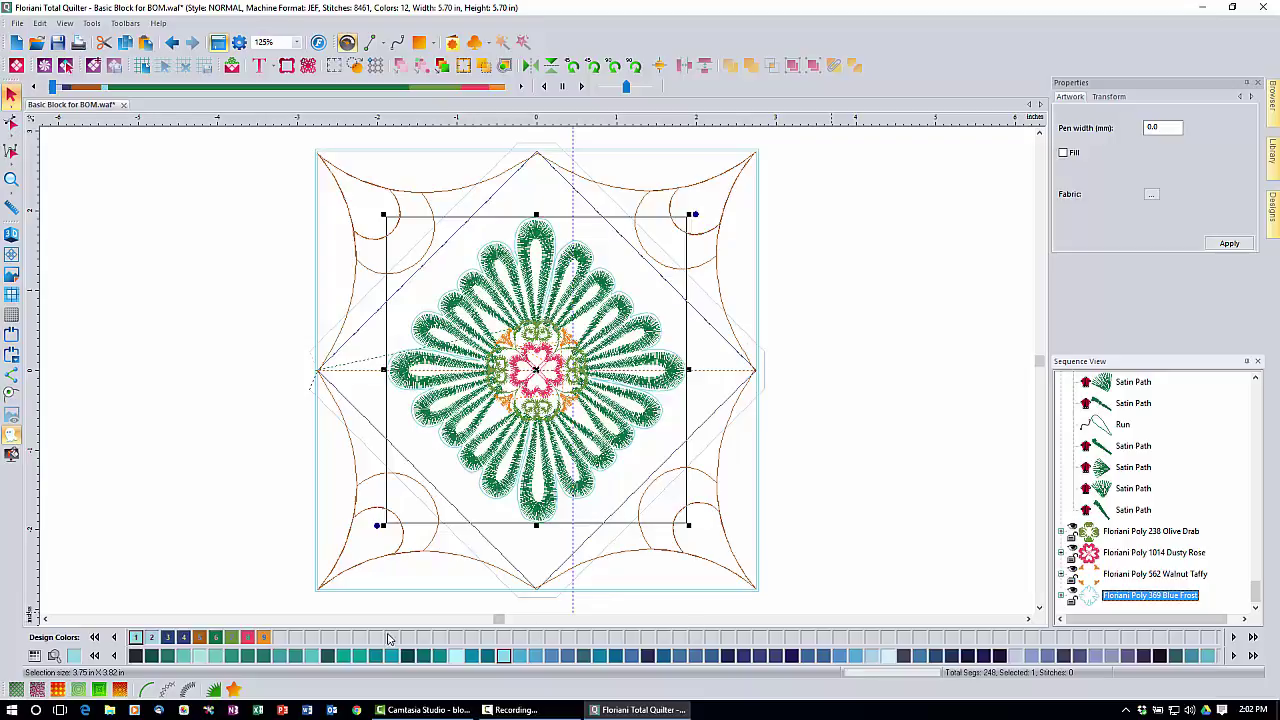
{"action": "left_click", "coordinate": [152, 689]}
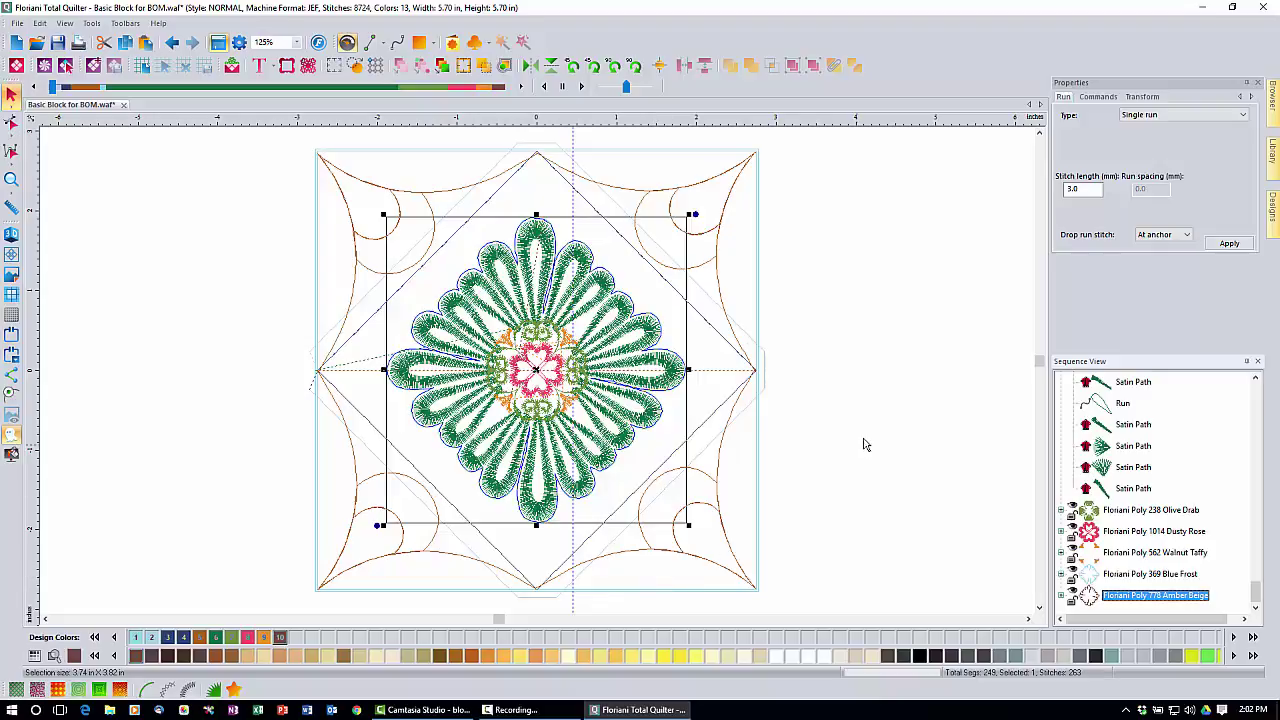
Step: Change the petal outline's run type to Bean and set its stitch length to 2.5 mm
{"action": "left_click", "coordinate": [1245, 116]}
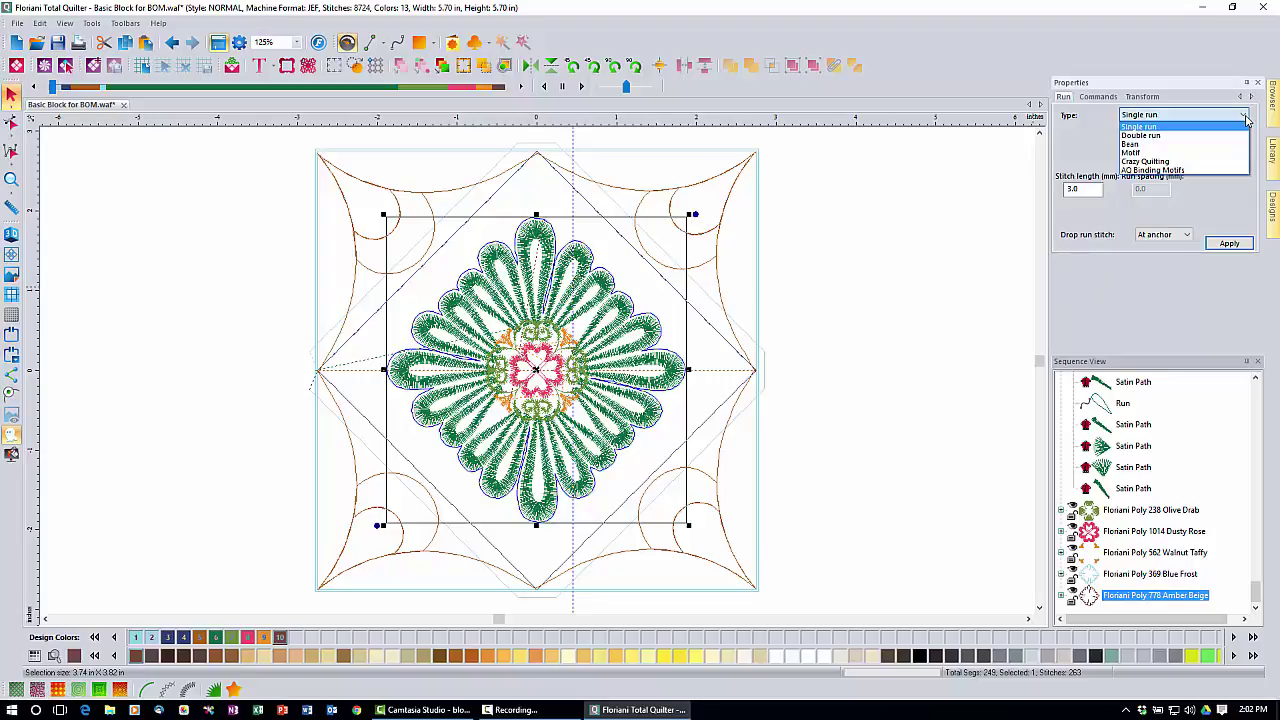
{"action": "left_click", "coordinate": [1193, 150]}
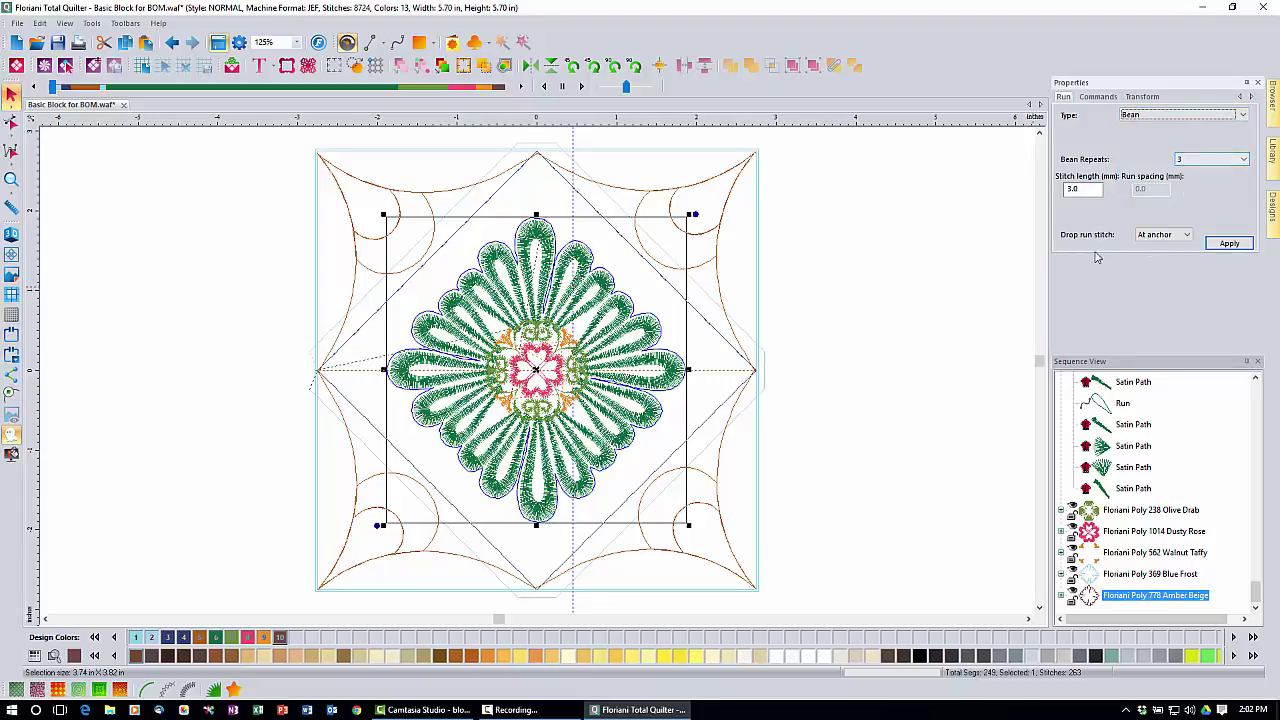
{"action": "left_click", "coordinate": [1087, 189]}
{"action": "double_click", "coordinate": [1087, 189]}
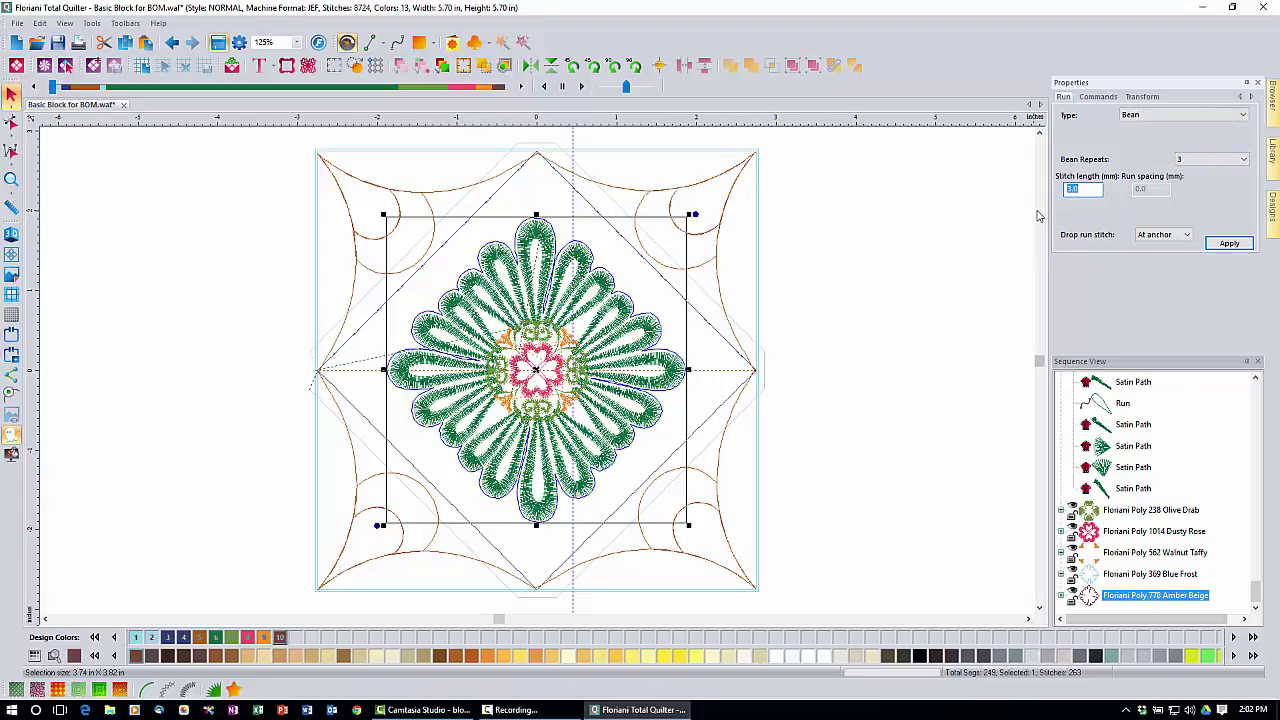
{"action": "type", "text": "2.5"}
{"action": "left_click", "coordinate": [1227, 244]}
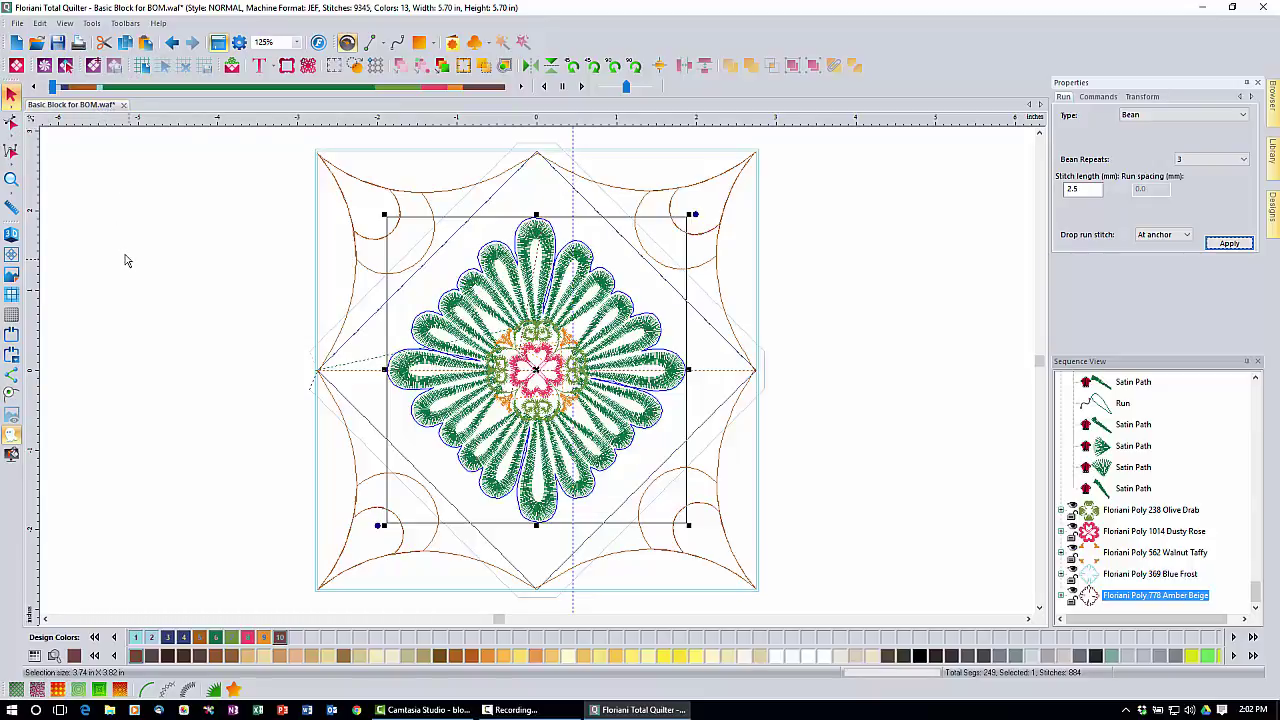
Step: Start saving the quilt block under a new name and browse to the August 2016 folder inside MDQ Project's AUGUST folder
{"action": "left_click", "coordinate": [17, 23]}
{"action": "left_click", "coordinate": [47, 84]}
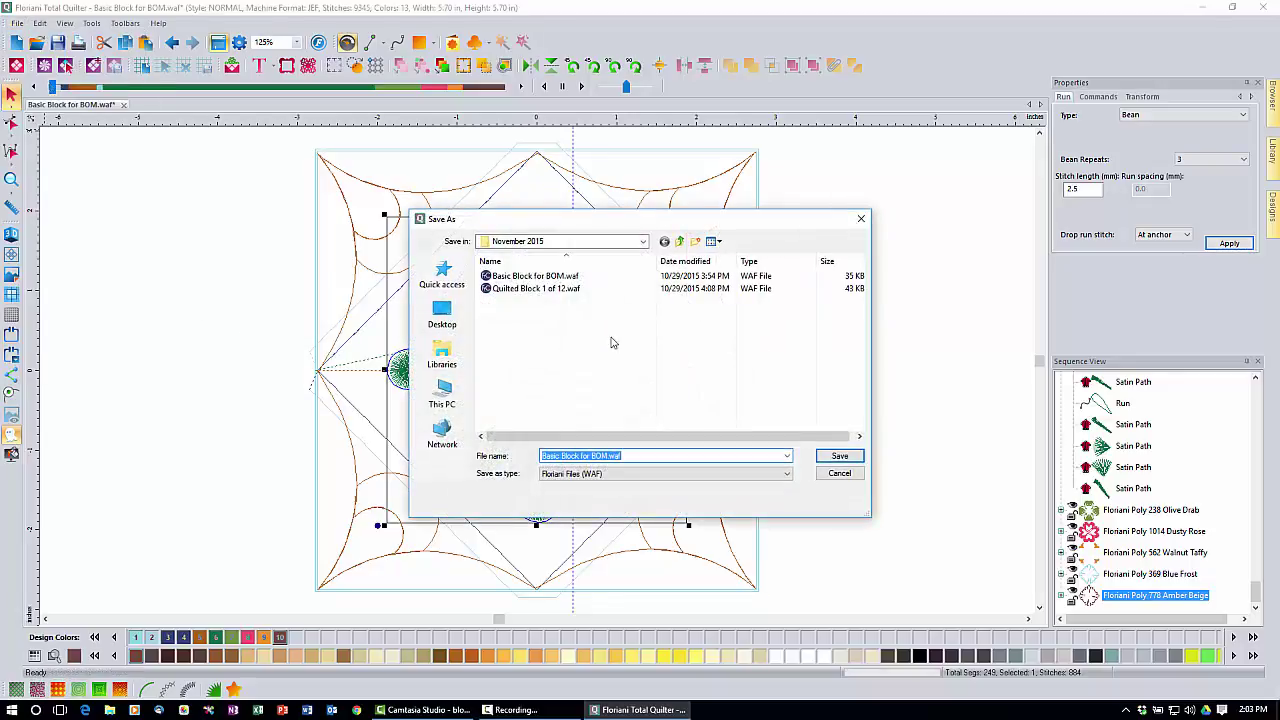
{"action": "left_click", "coordinate": [680, 242]}
{"action": "left_click", "coordinate": [681, 243]}
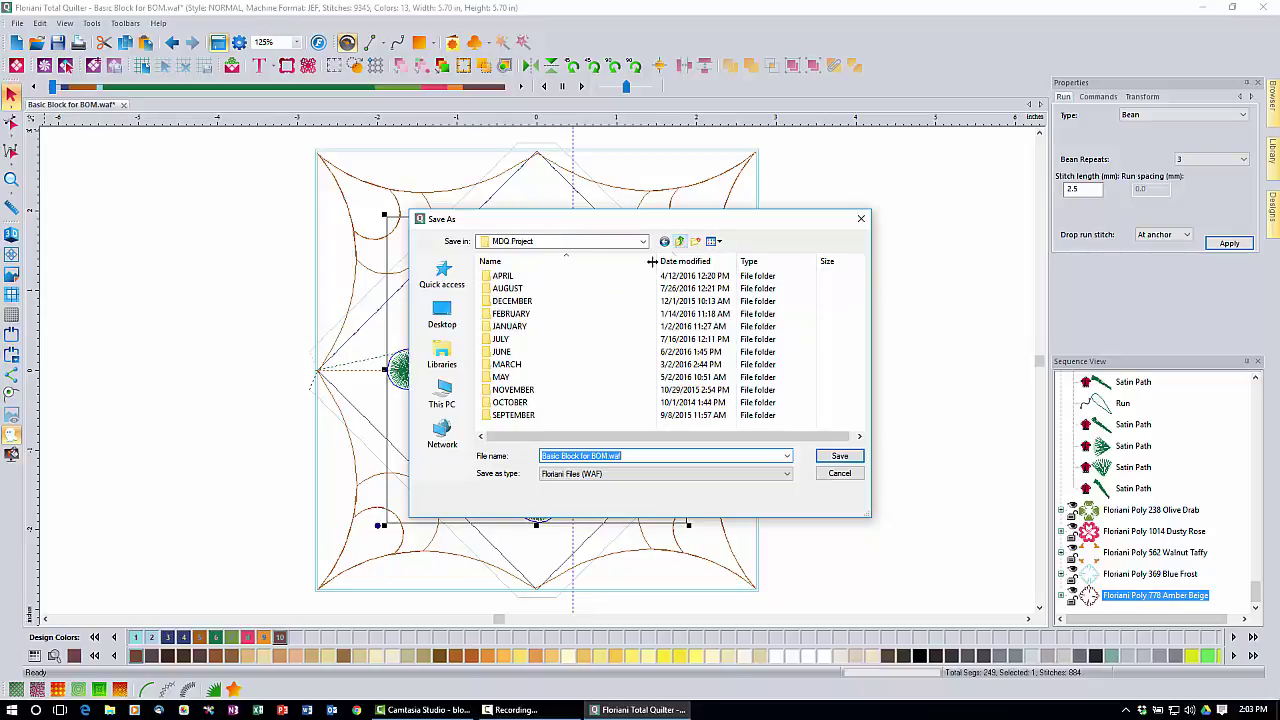
{"action": "left_click", "coordinate": [510, 289]}
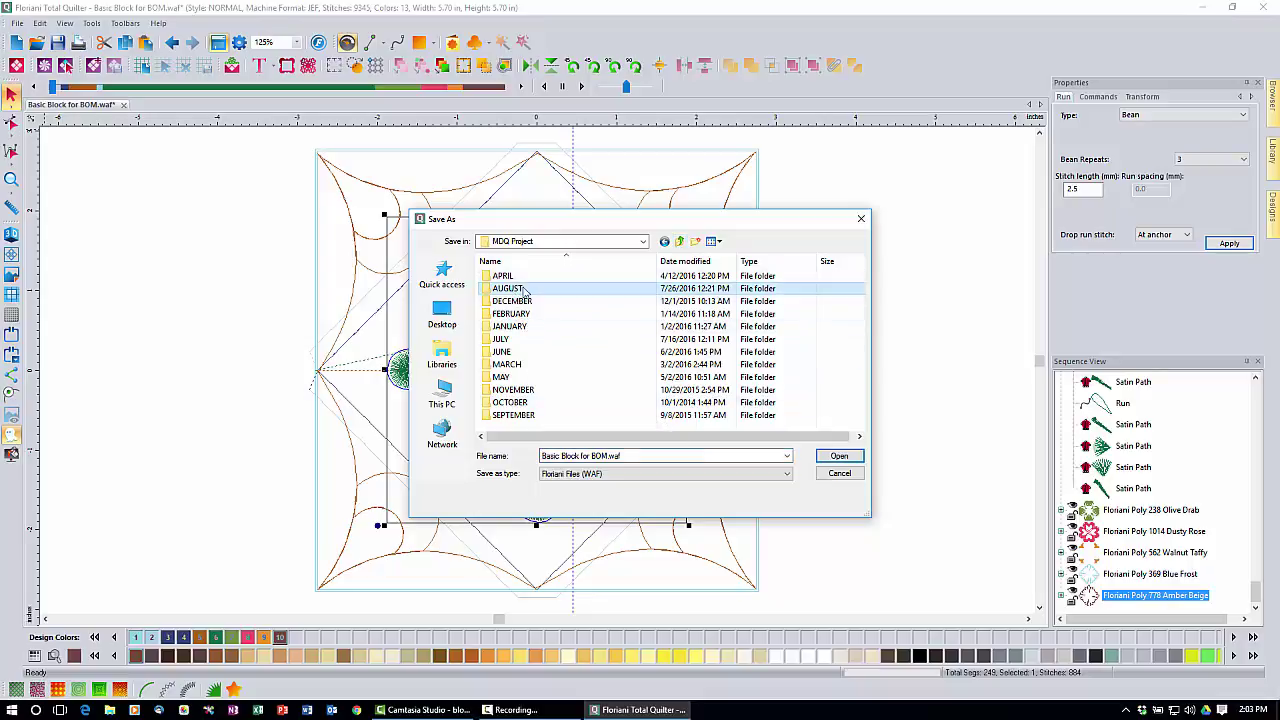
{"action": "key", "text": "Return"}
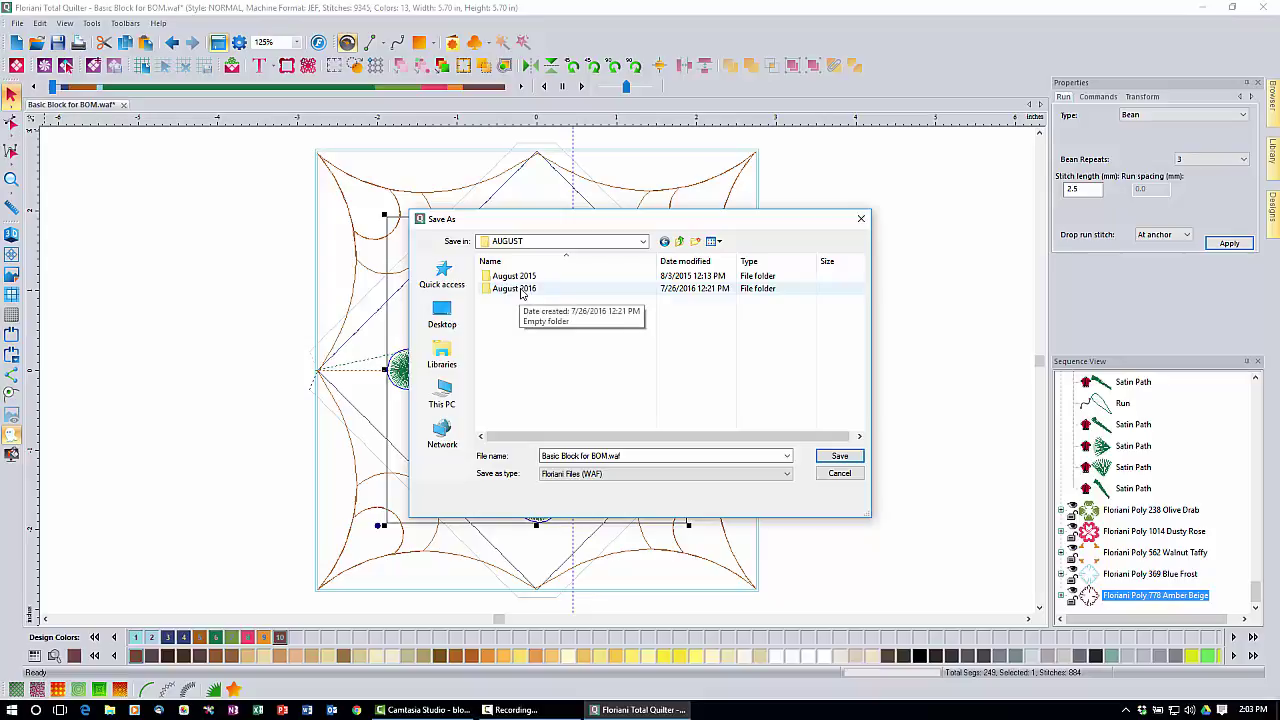
{"action": "left_click", "coordinate": [521, 289]}
{"action": "key", "text": "Return"}
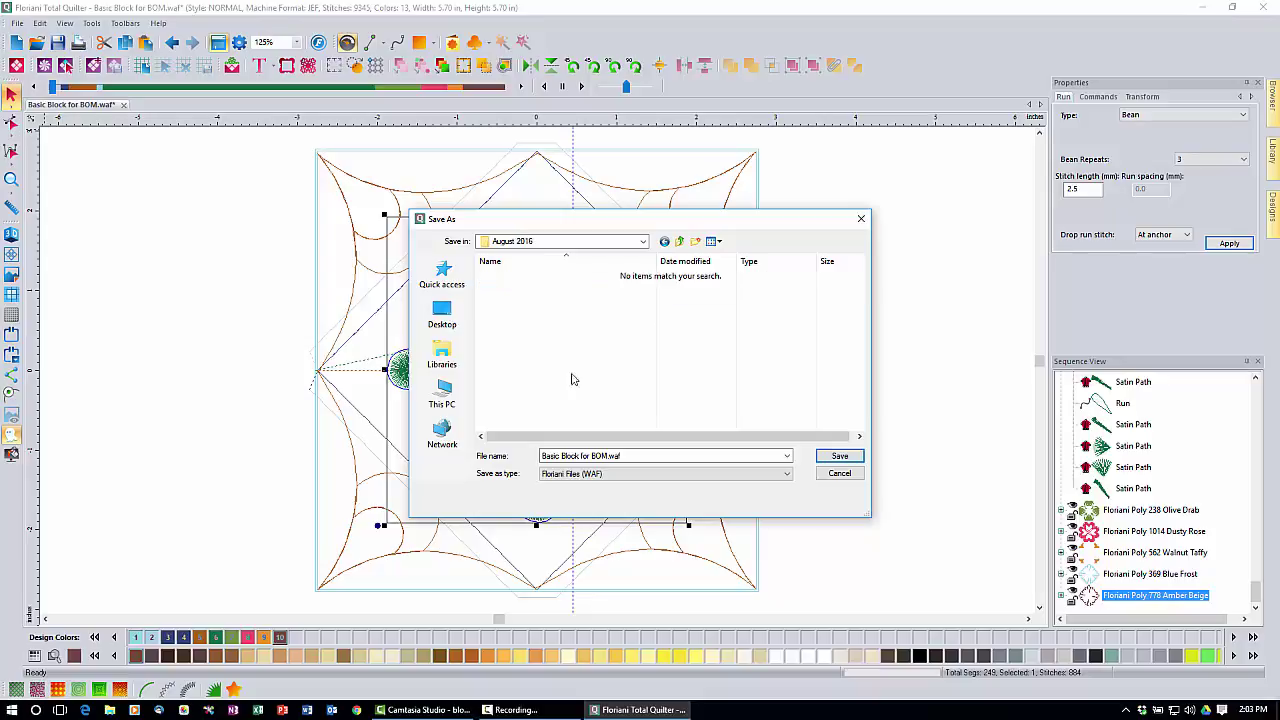
Step: Name the file "Embroidery Block 10 of 12" and save it as a Floriani WAF file
{"action": "left_click", "coordinate": [634, 453]}
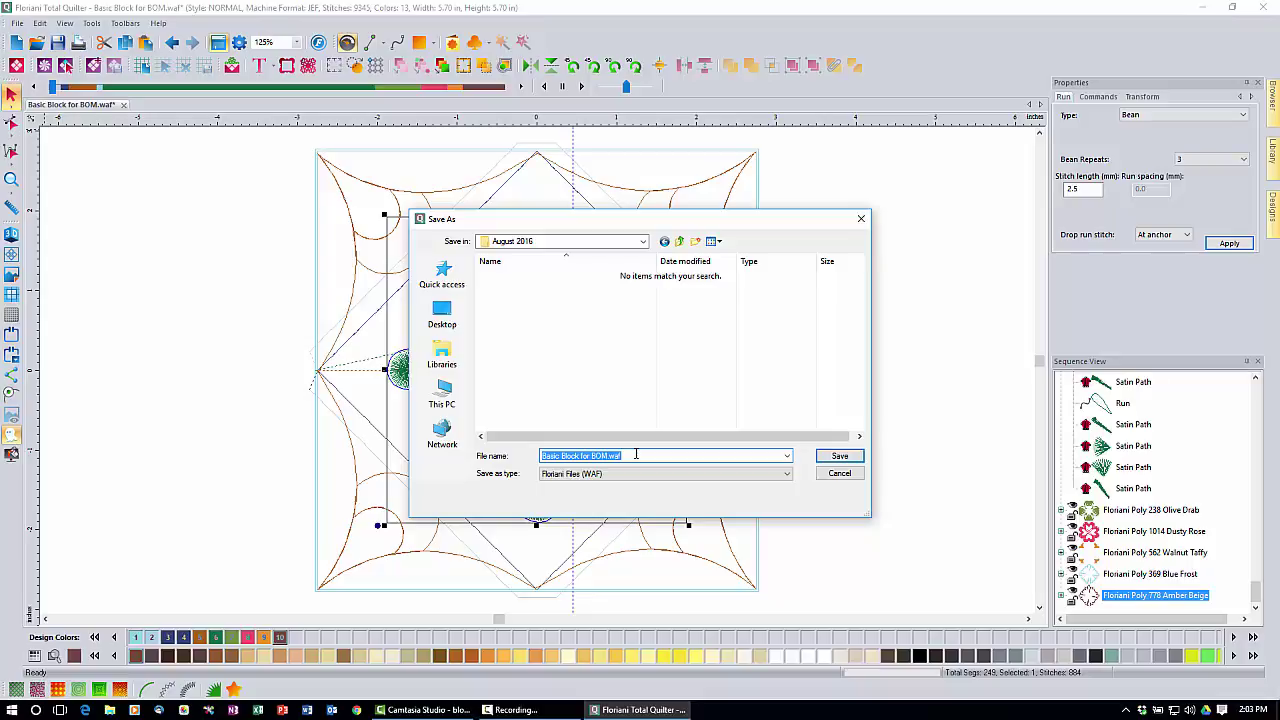
{"action": "type", "text": "Embroidery Block 10 of 12"}
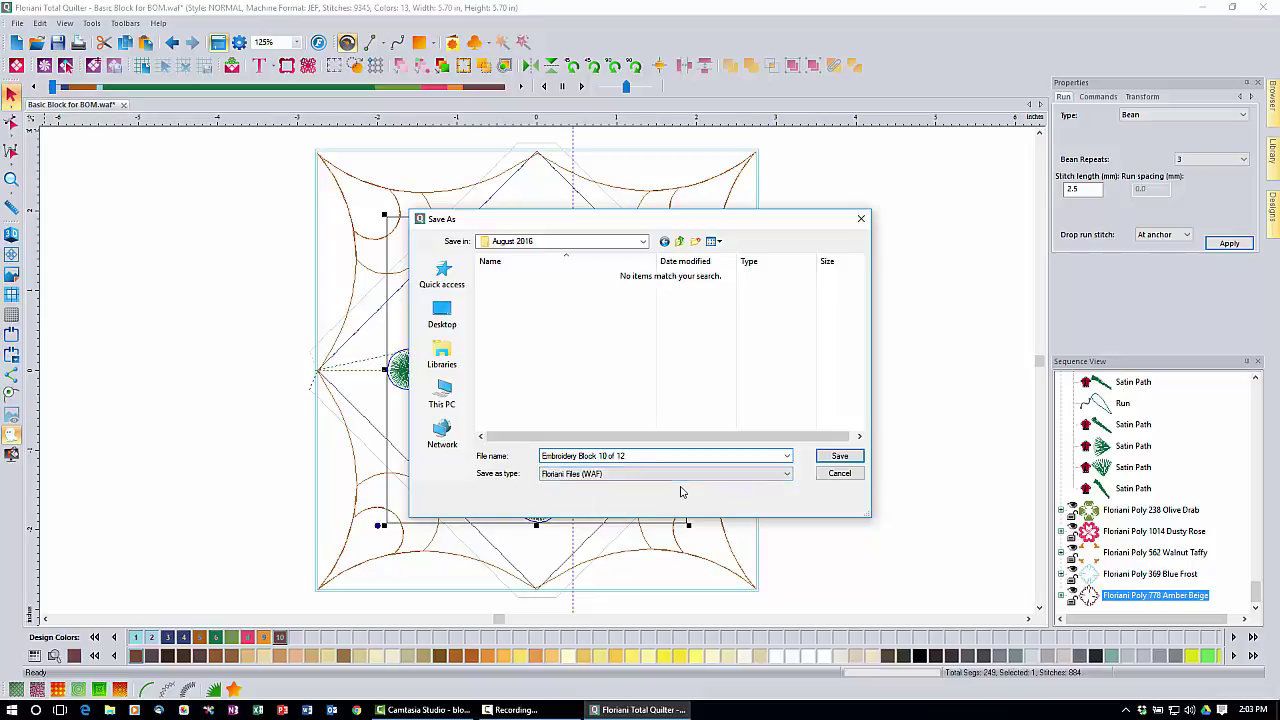
{"action": "left_click", "coordinate": [840, 457]}
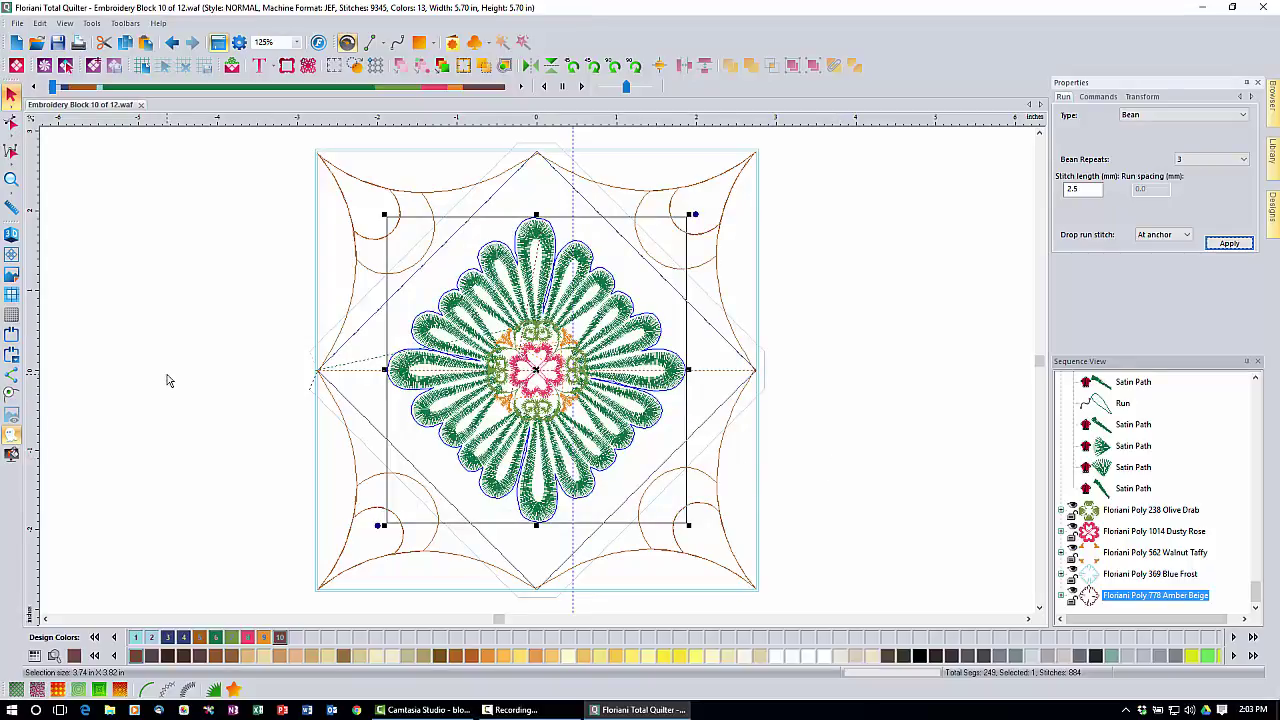
Step: Save another copy of Embroidery Block 10 of 12 in the Baby Lock/Brother/Bernina (PES v9) format in the August 2016 folder
{"action": "left_click", "coordinate": [17, 23]}
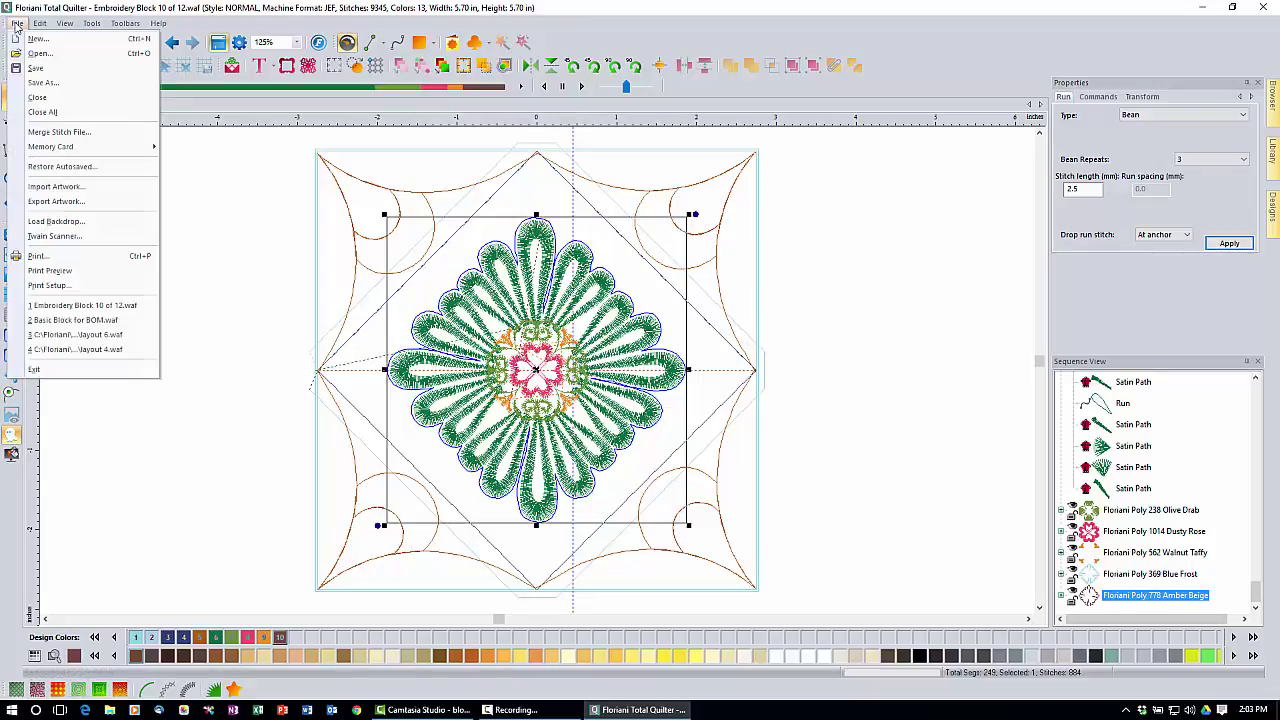
{"action": "left_click", "coordinate": [45, 83]}
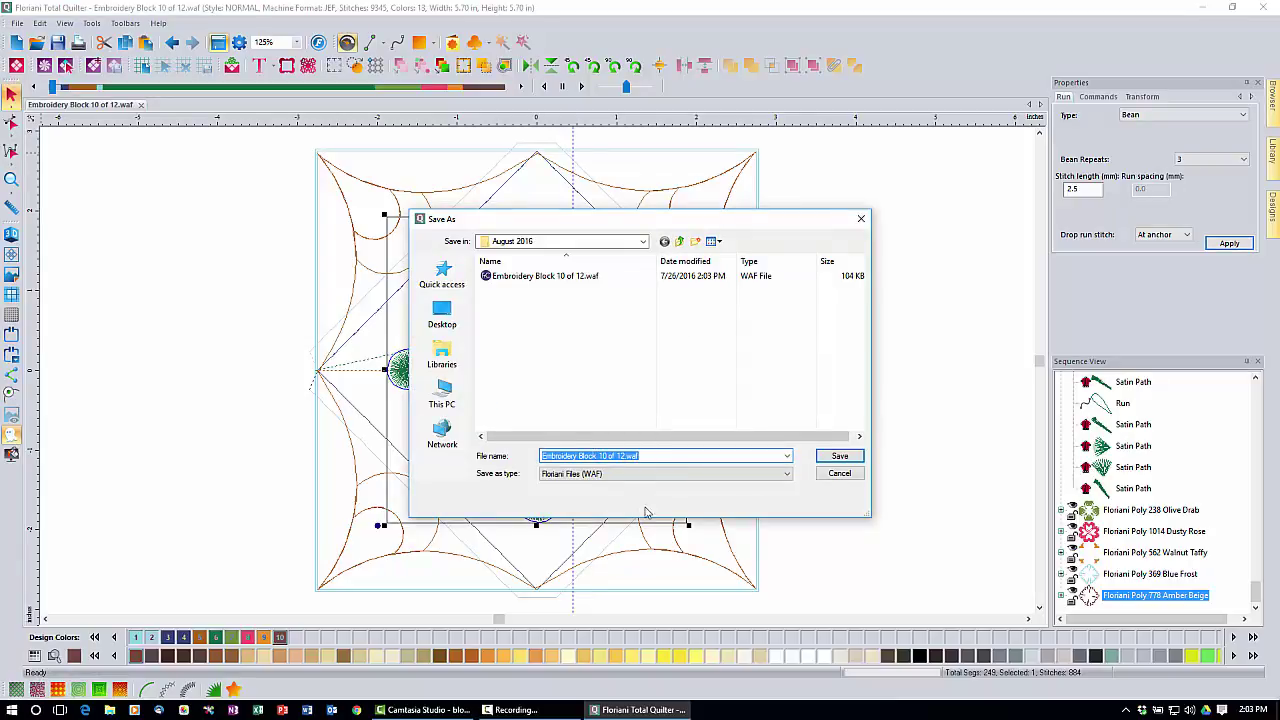
{"action": "left_click", "coordinate": [783, 476]}
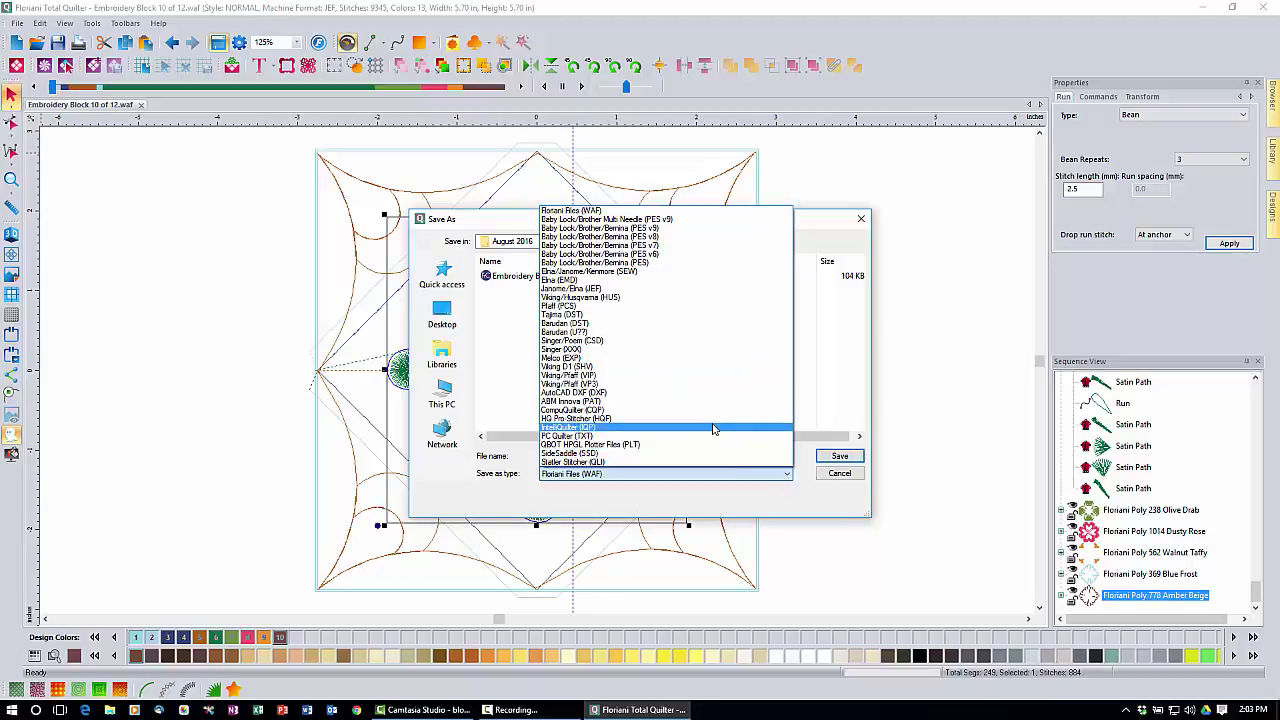
{"action": "left_click", "coordinate": [643, 229]}
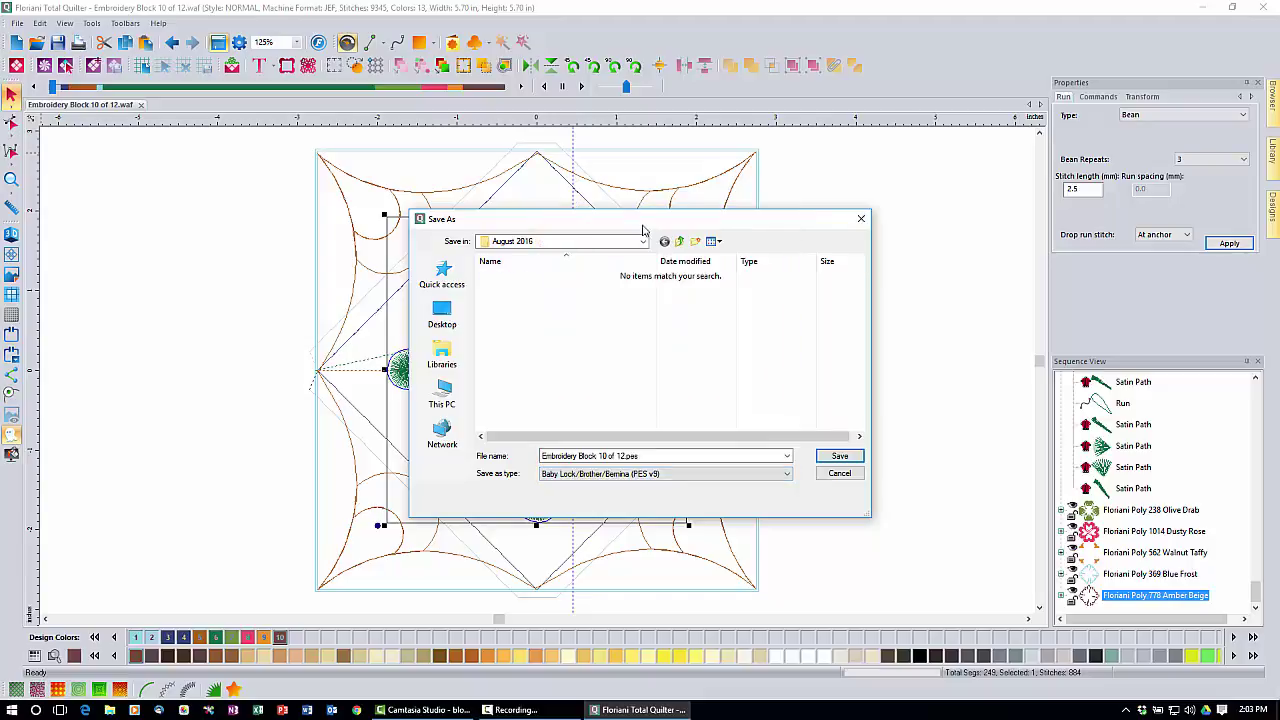
{"action": "left_click", "coordinate": [838, 457]}
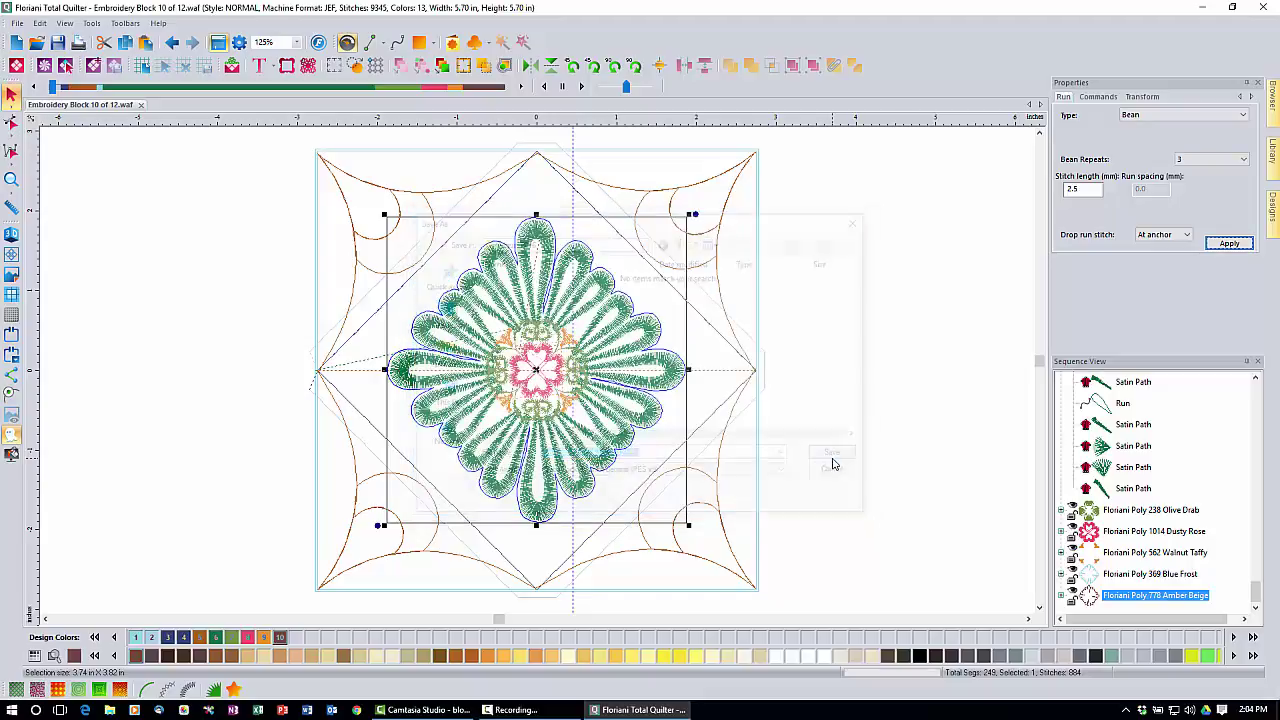